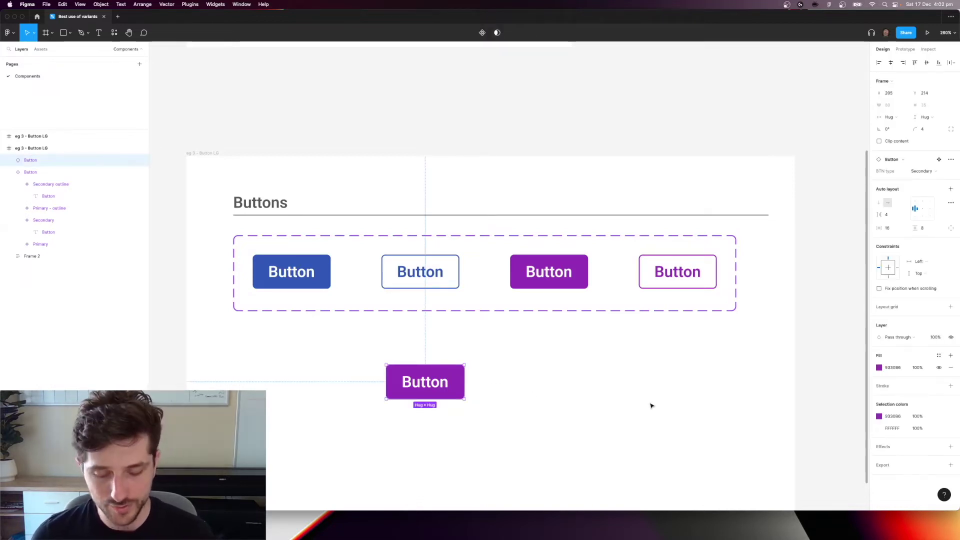
Delete the loose button instance below the component set and extend the Button component set downward to a height of 162.
{"action": "key", "text": "Delete"}
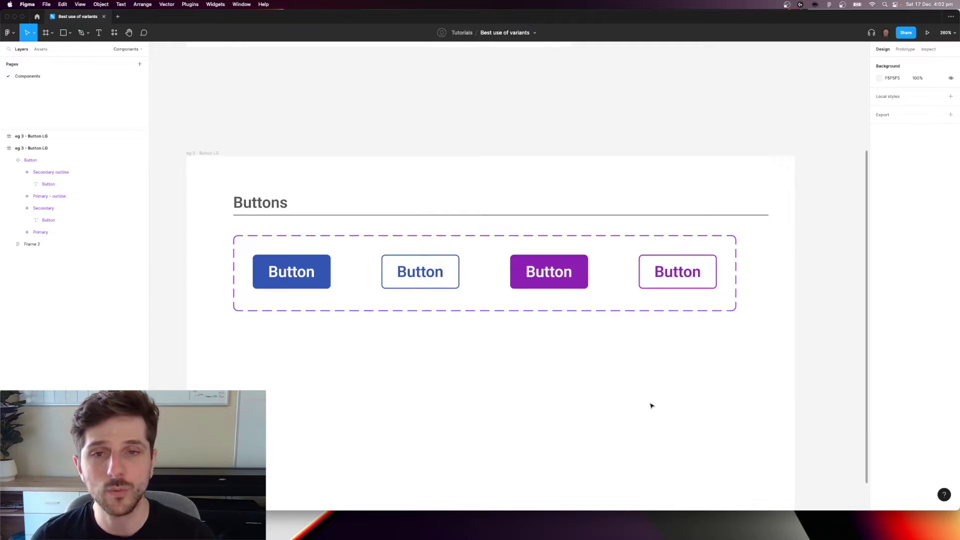
{"action": "left_click", "coordinate": [615, 258]}
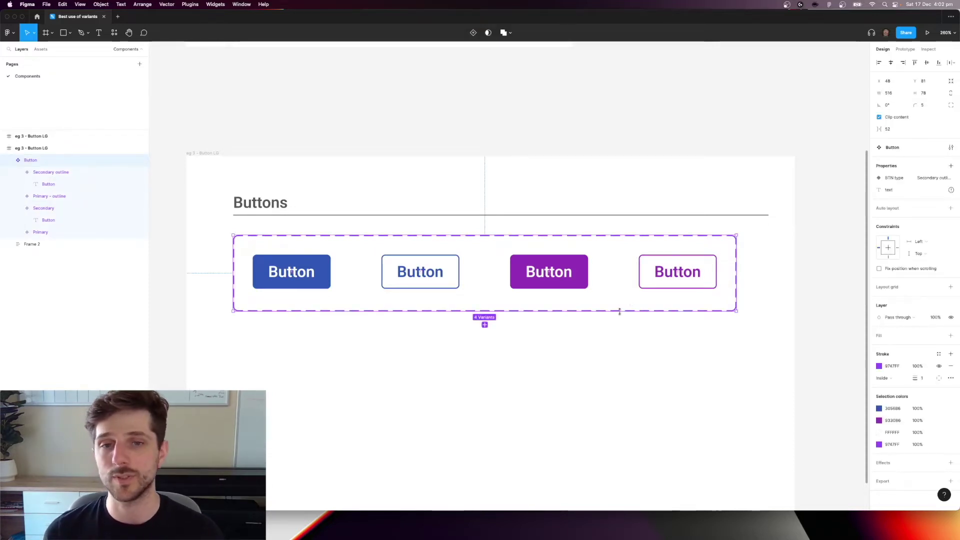
{"action": "scroll", "coordinate": [620, 311], "scroll_direction": "up", "scroll_amount": 1}
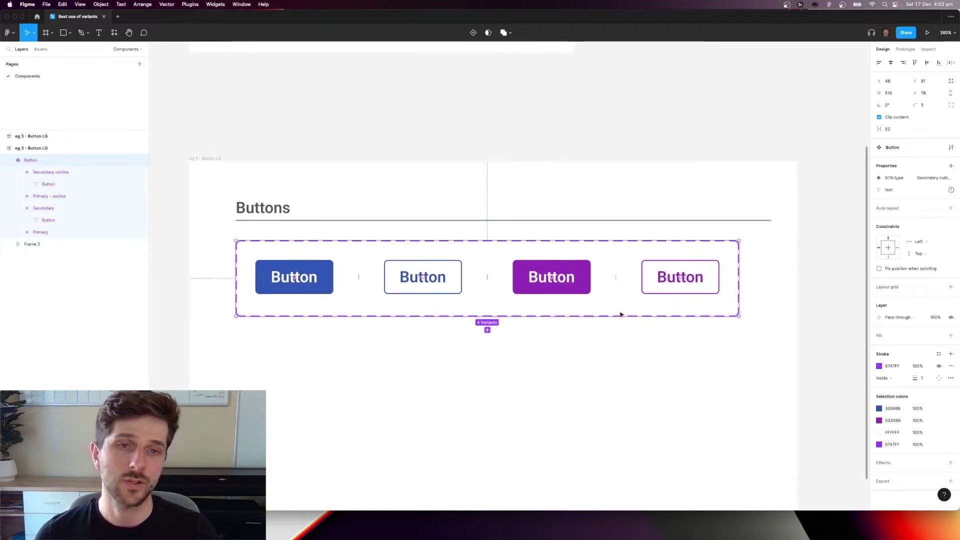
{"action": "left_click_drag", "start_coordinate": [620, 315], "coordinate": [621, 398]}
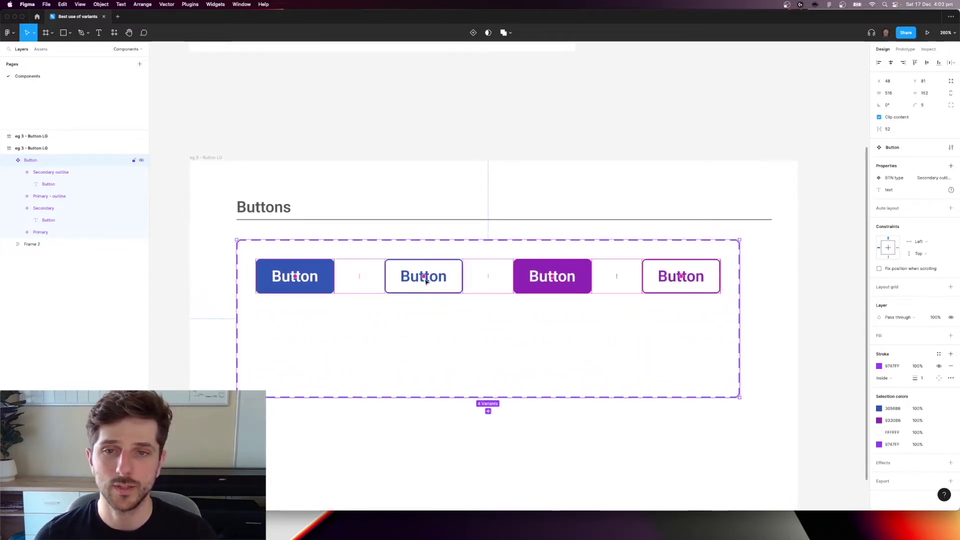
Duplicate all four button variants into a second row inside the component set and set the copies' opacity to 50%.
{"action": "key", "text": "Return"}
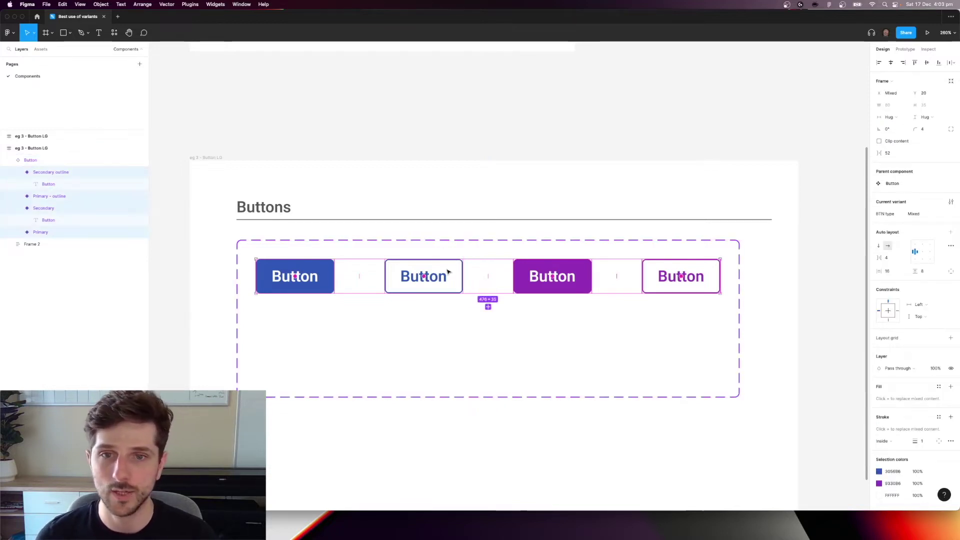
{"action": "left_click_drag", "start_coordinate": [448, 271], "coordinate": [451, 331], "text": "alt"}
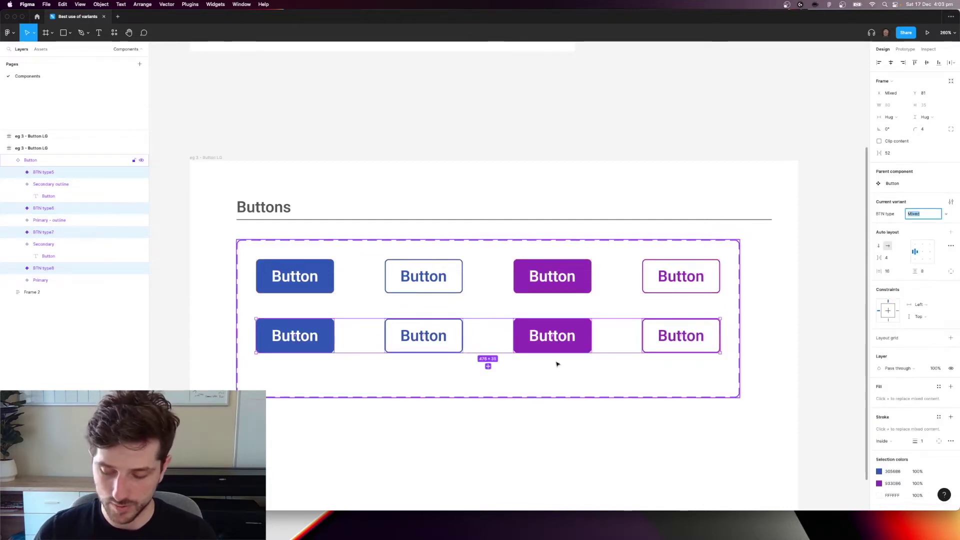
{"action": "key", "text": "BackSpace"}
{"action": "key", "text": "Escape"}
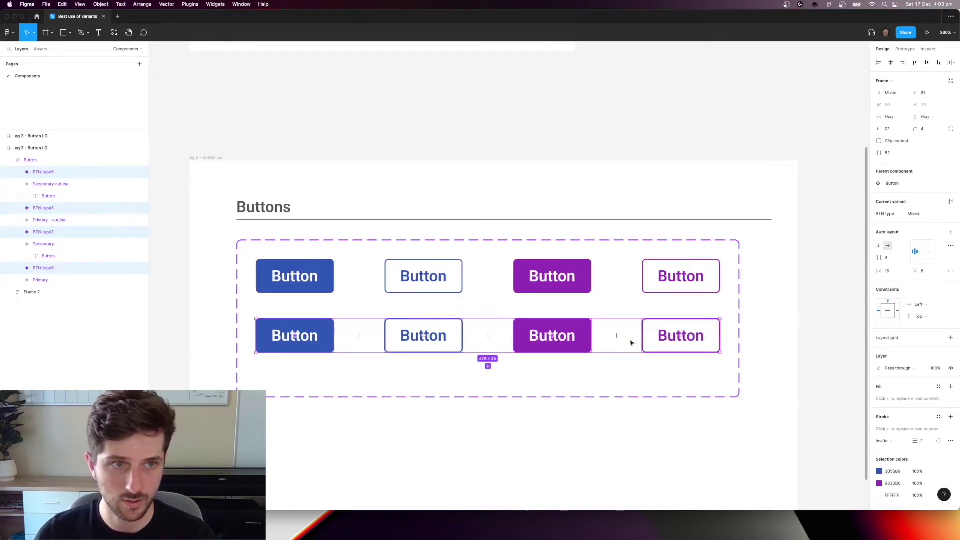
{"action": "key", "text": "5"}
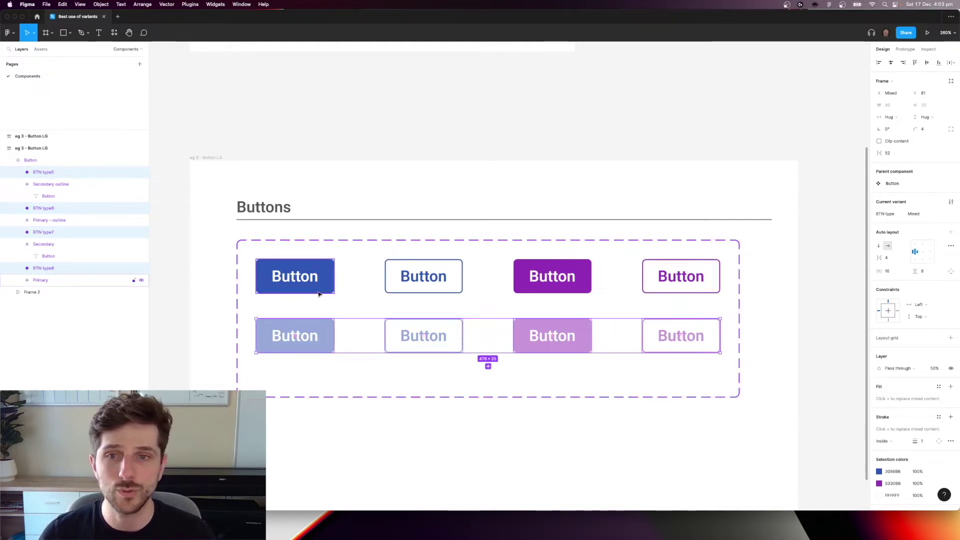
Copy the BTN type value Primary from the solid blue variant to its faded copy below.
{"action": "left_click", "coordinate": [133, 280]}
{"action": "left_click", "coordinate": [916, 201]}
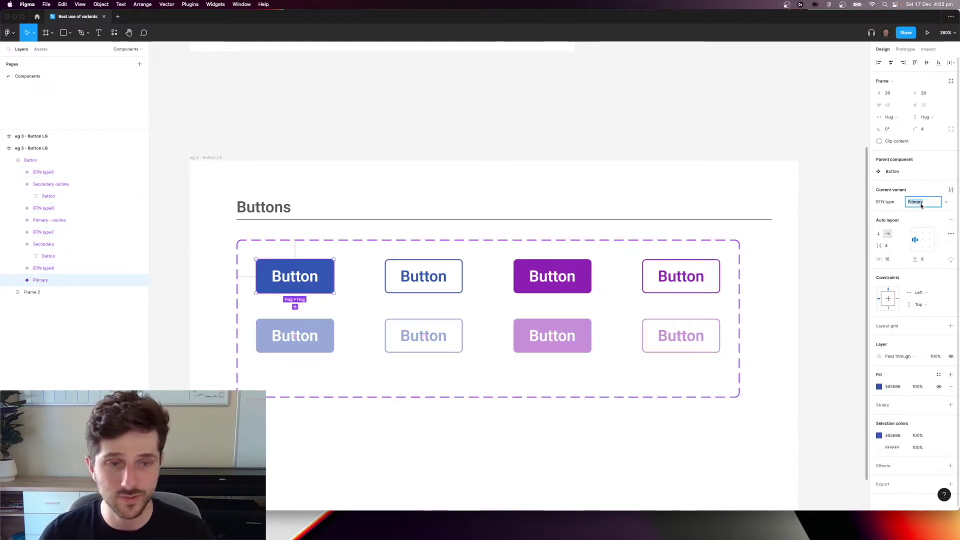
{"action": "left_click", "coordinate": [316, 337]}
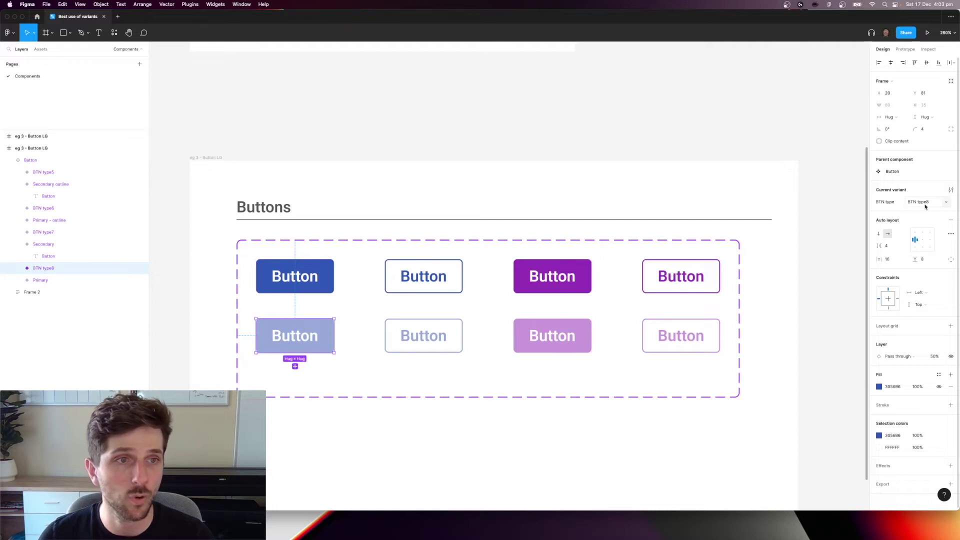
Copy the BTN type value "Primary - outline" from the blue outlined variant to its faded copy.
{"action": "left_click", "coordinate": [395, 288]}
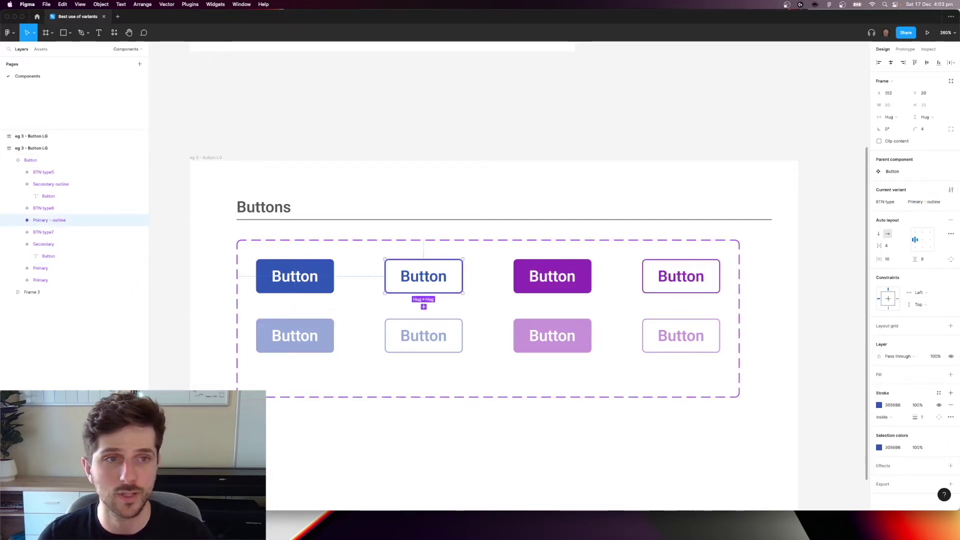
{"action": "left_click", "coordinate": [922, 200]}
{"action": "key", "text": "super+c"}
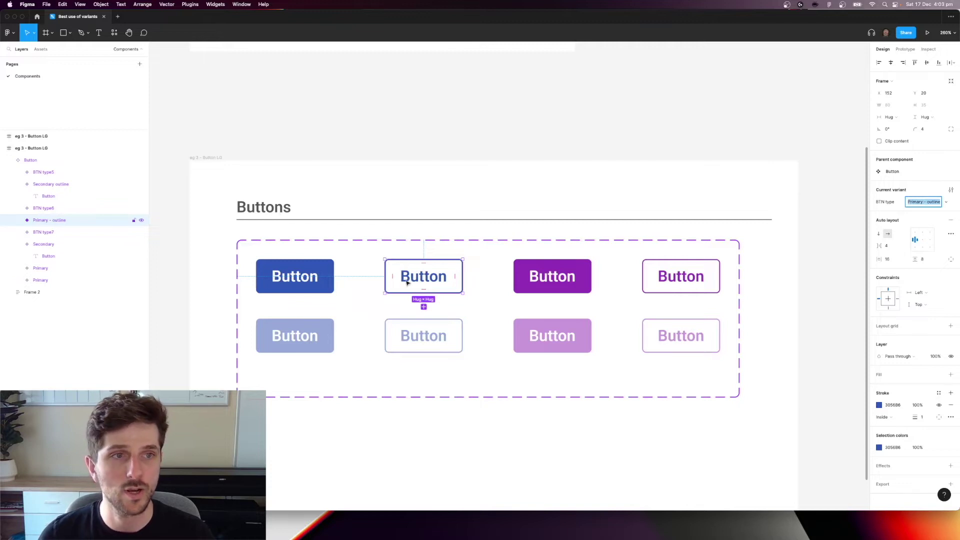
{"action": "left_click", "coordinate": [422, 331]}
{"action": "left_click", "coordinate": [923, 204]}
{"action": "key", "text": "super+v"}
Copy the BTN type value Secondary from the solid purple variant to its faded copy.
{"action": "left_click", "coordinate": [515, 287]}
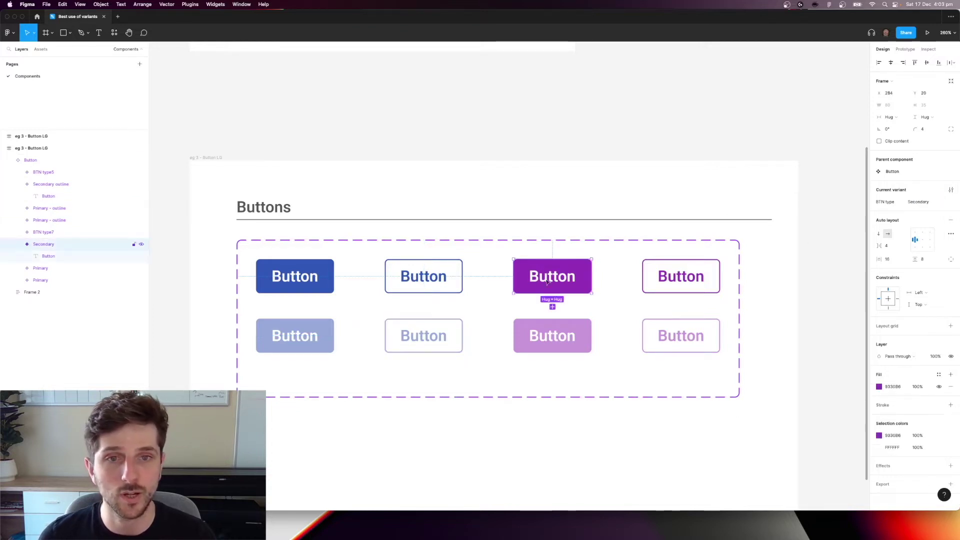
{"action": "left_click", "coordinate": [923, 202]}
{"action": "key", "text": "super+c"}
{"action": "left_click", "coordinate": [566, 322]}
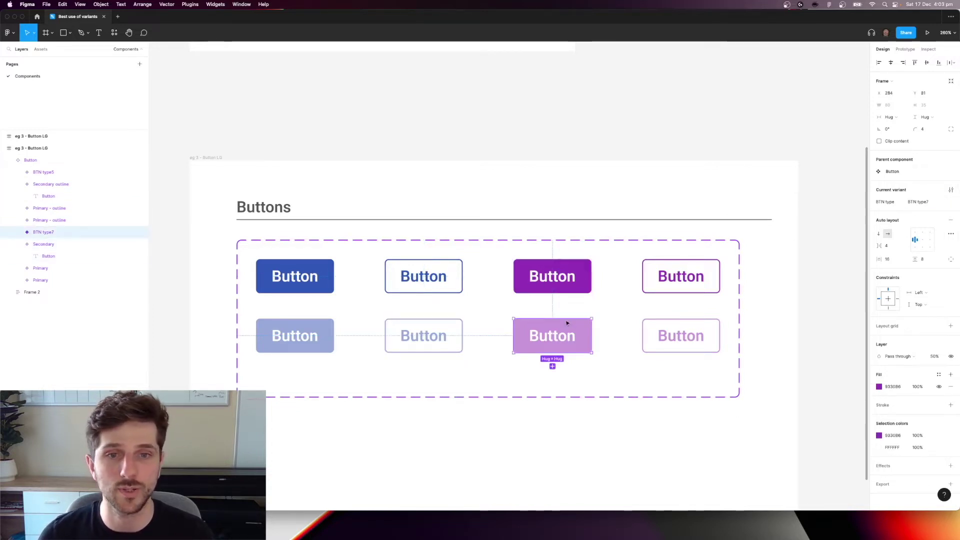
{"action": "left_click", "coordinate": [923, 202]}
{"action": "key", "text": "super+v"}
Copy the BTN type value "Secondary outline" from the purple outlined variant to its faded copy.
{"action": "left_click", "coordinate": [707, 290]}
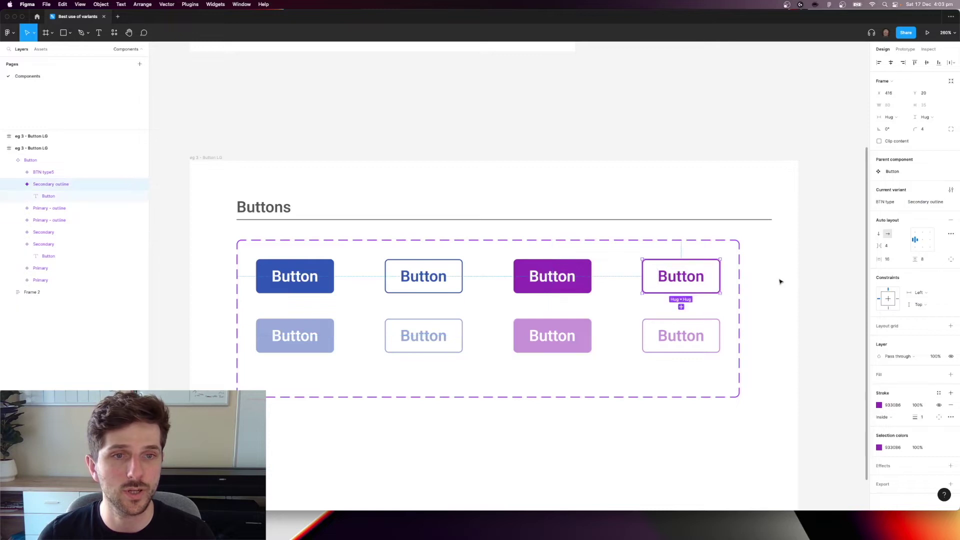
{"action": "left_click", "coordinate": [923, 202]}
{"action": "key", "text": "super+c"}
{"action": "left_click", "coordinate": [680, 336]}
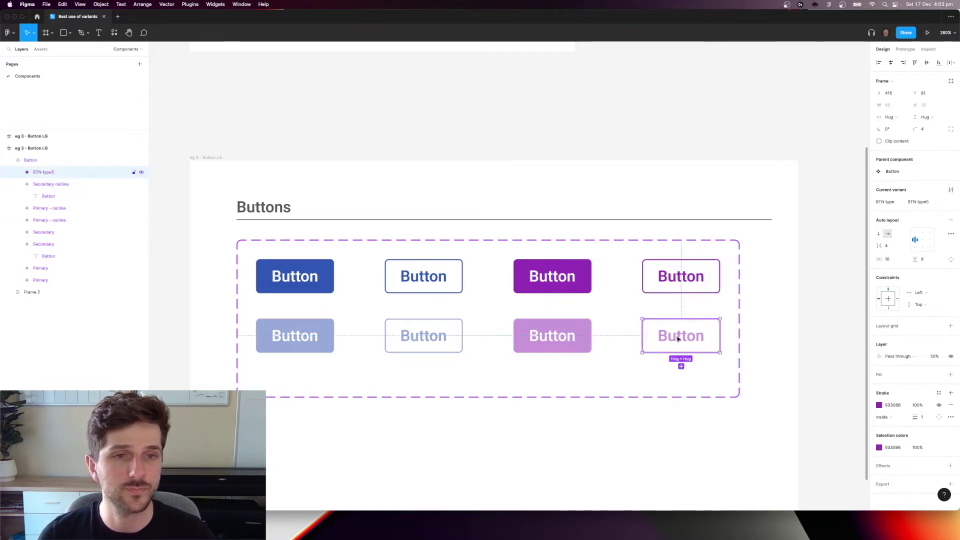
{"action": "left_click", "coordinate": [924, 202]}
{"action": "key", "text": "super+v"}
{"action": "key", "text": "Return"}
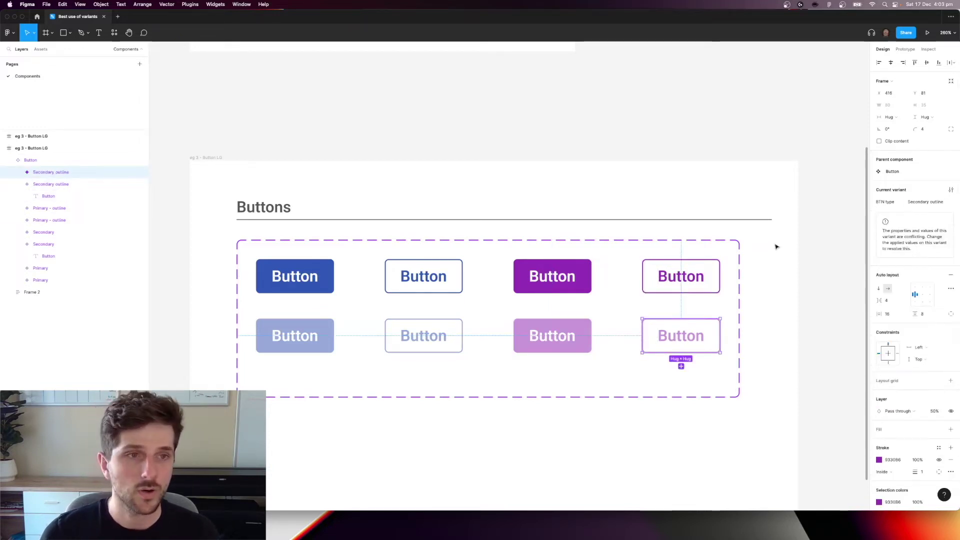
Remove the unused text property from the Button component set.
{"action": "left_click", "coordinate": [610, 255]}
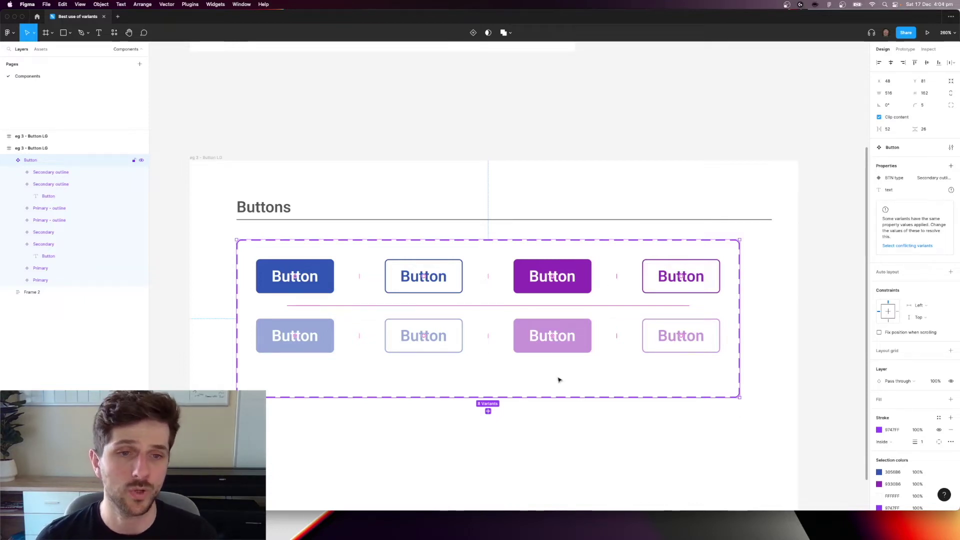
{"action": "left_click", "coordinate": [574, 342]}
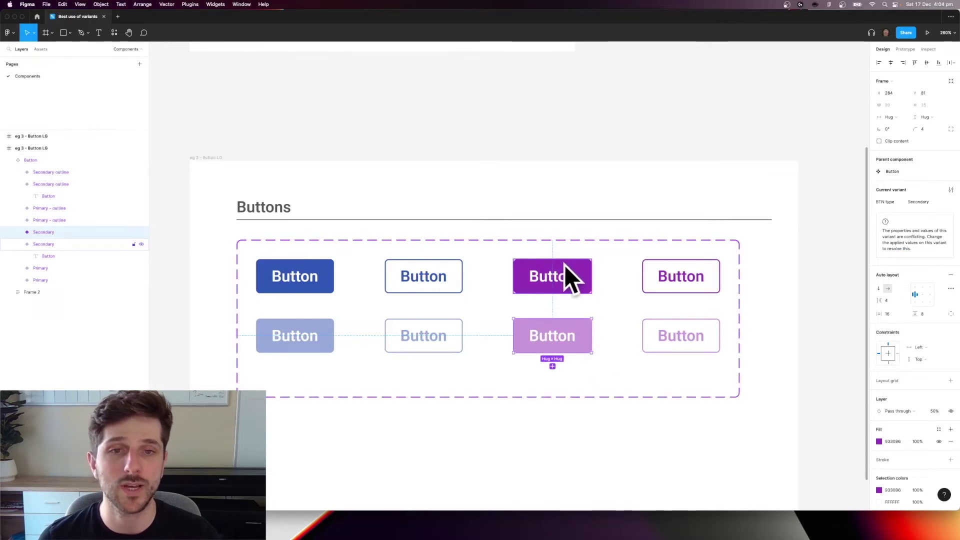
{"action": "left_click", "coordinate": [623, 313]}
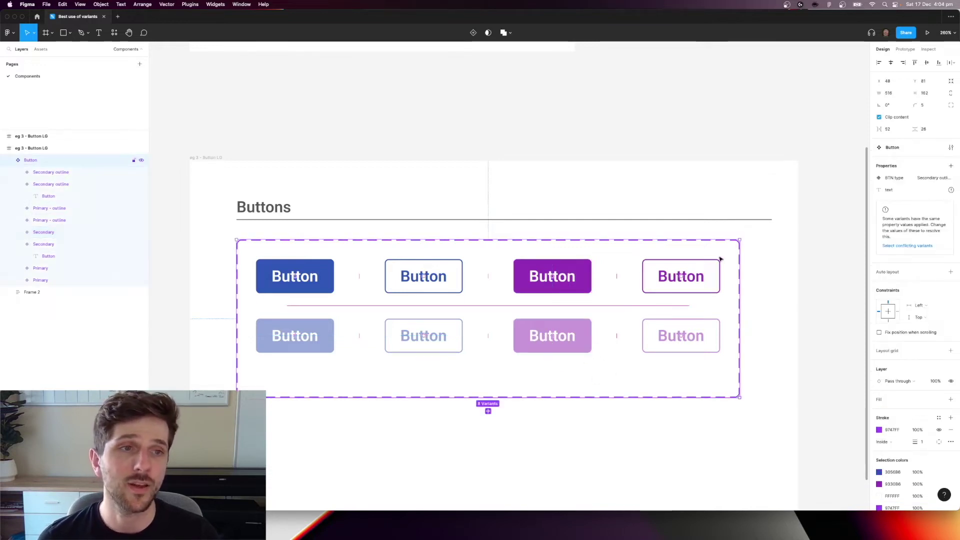
{"action": "left_click", "coordinate": [951, 190]}
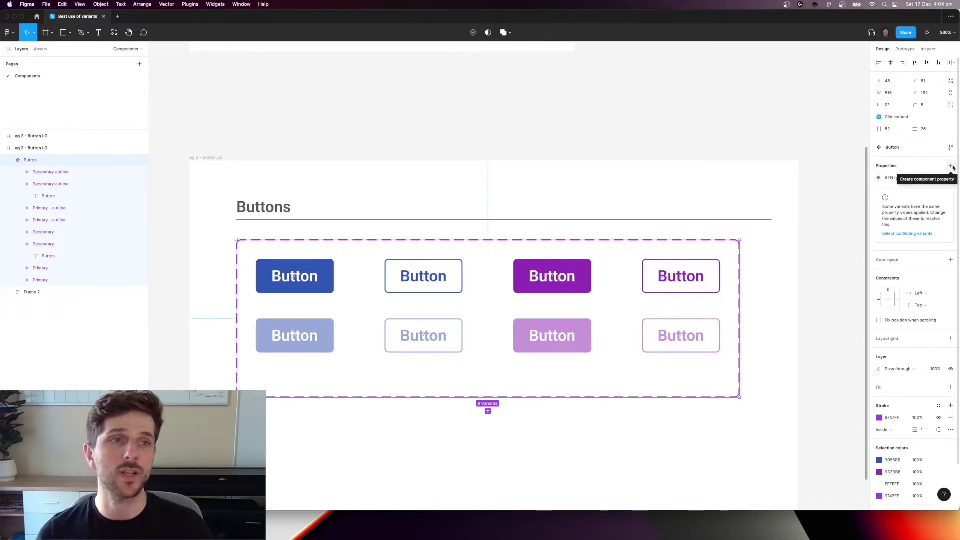
Create a new variant property named State with the value Active on the Button component set.
{"action": "left_click", "coordinate": [951, 167]}
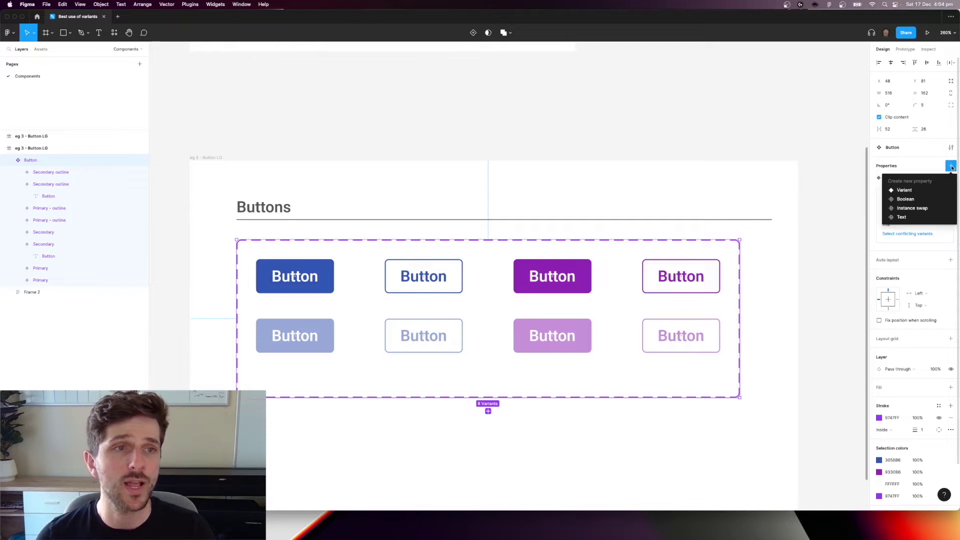
{"action": "left_click", "coordinate": [905, 191]}
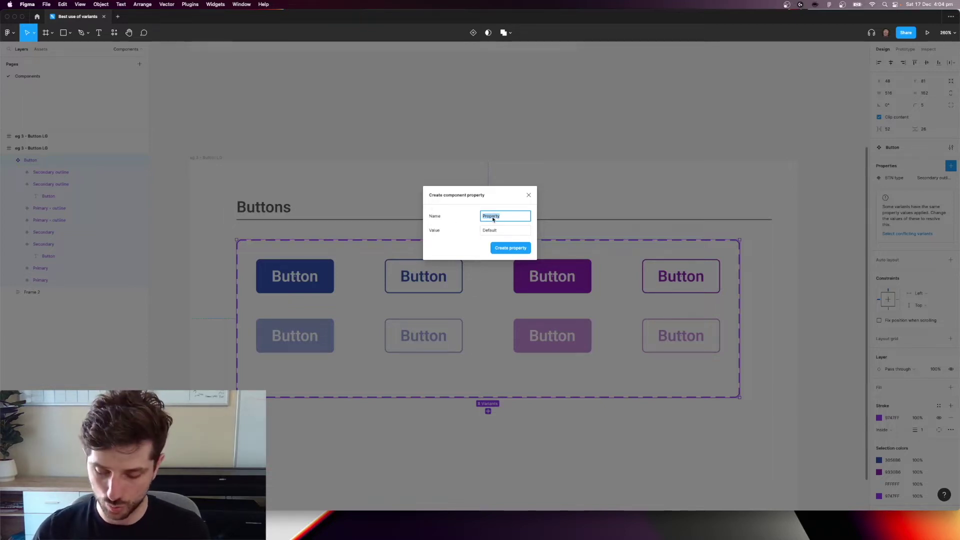
{"action": "type", "text": "Sta"}
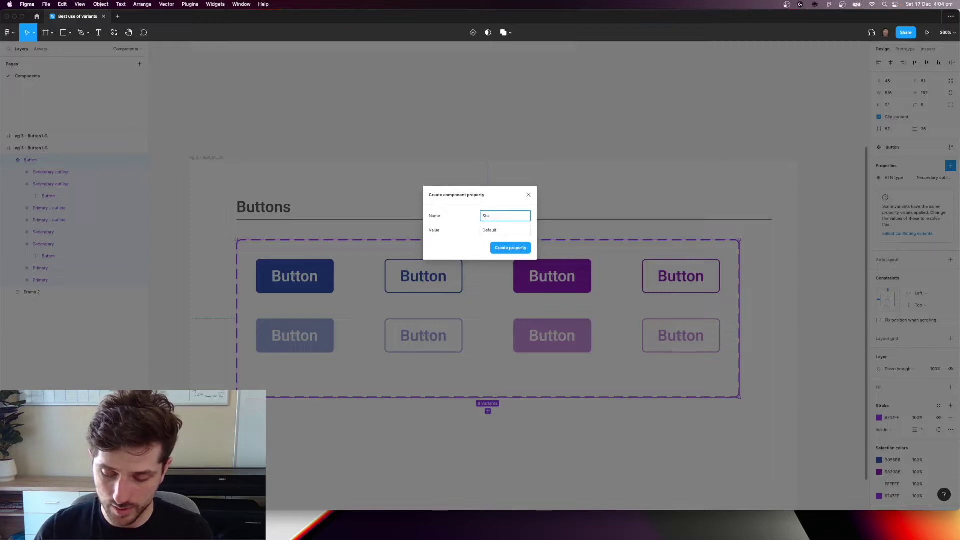
{"action": "type", "text": "te"}
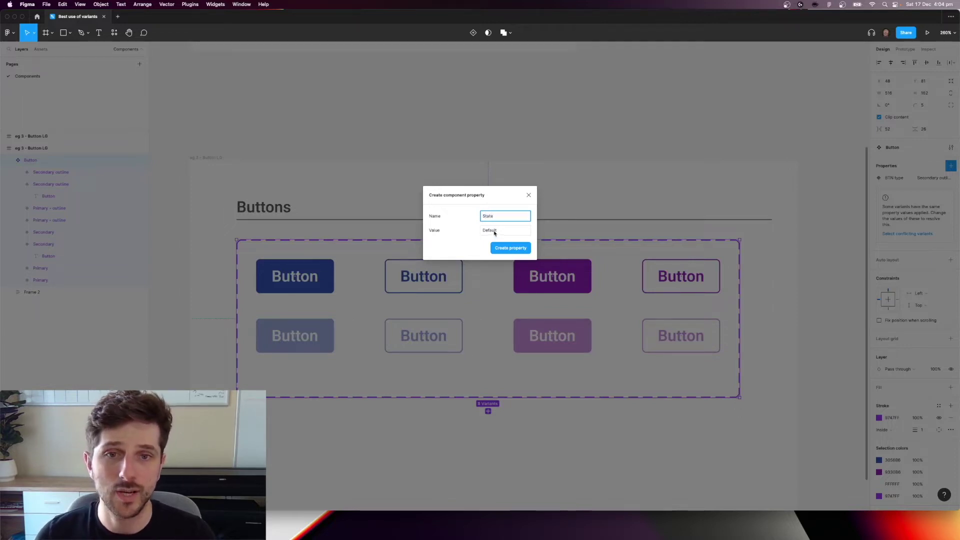
{"action": "key", "text": "Tab"}
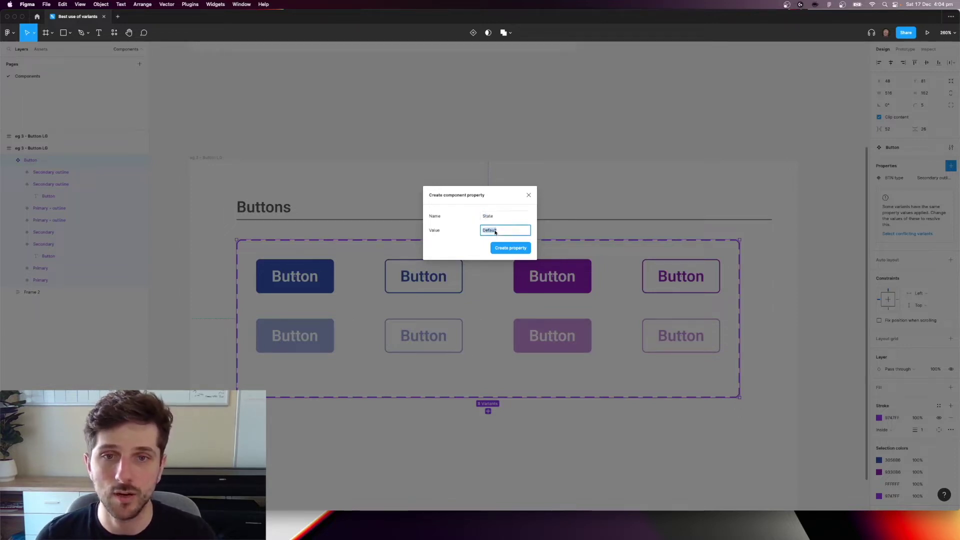
{"action": "type", "text": "Active"}
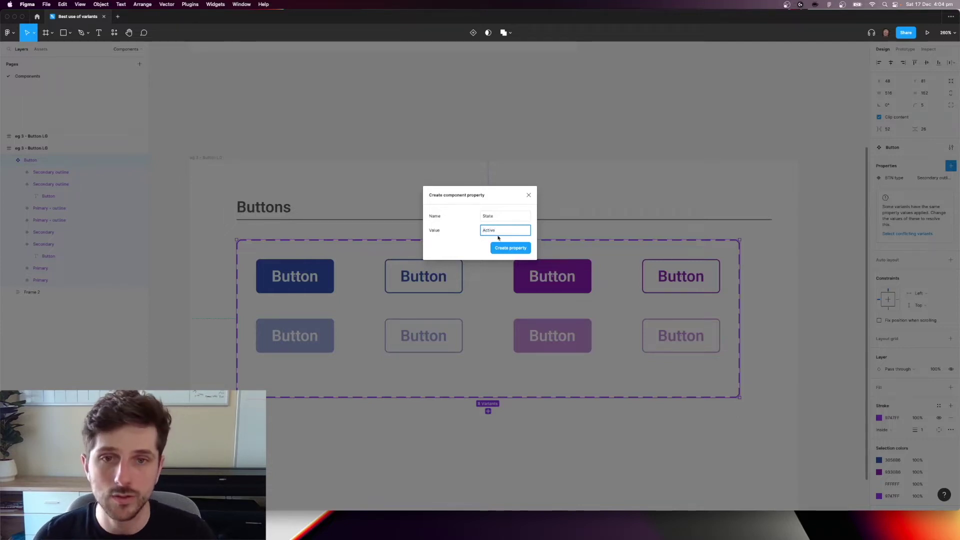
{"action": "left_click", "coordinate": [520, 248]}
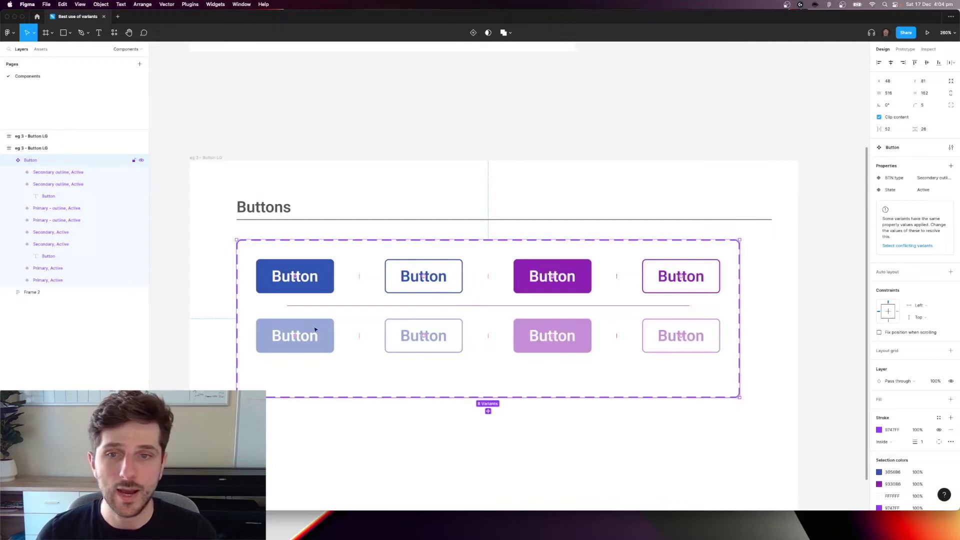
Set the State property of all four faded button variants to Disabled.
{"action": "left_click", "coordinate": [302, 332]}
{"action": "left_click", "coordinate": [416, 342], "text": "shift"}
{"action": "left_click", "coordinate": [525, 341], "text": "shift"}
{"action": "left_click", "coordinate": [690, 342], "text": "shift"}
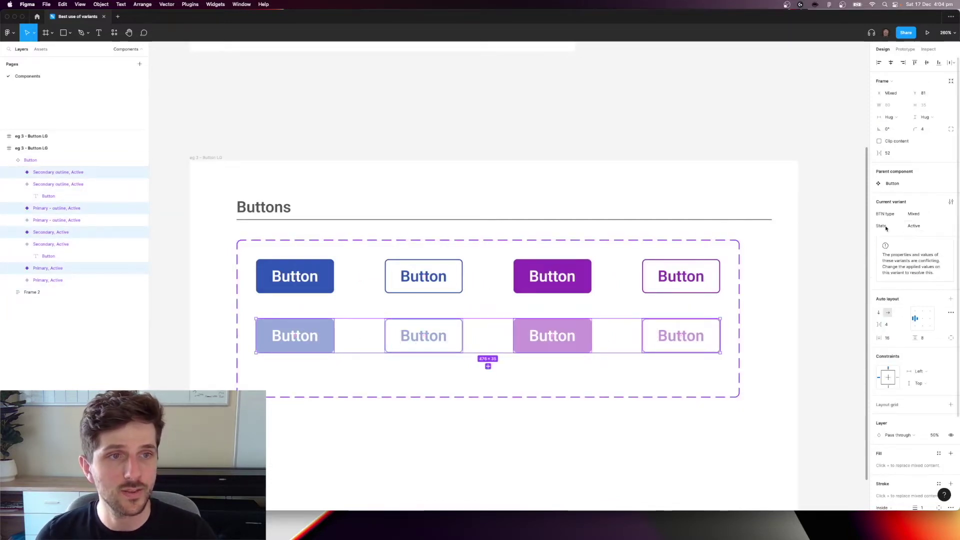
{"action": "left_click", "coordinate": [921, 227]}
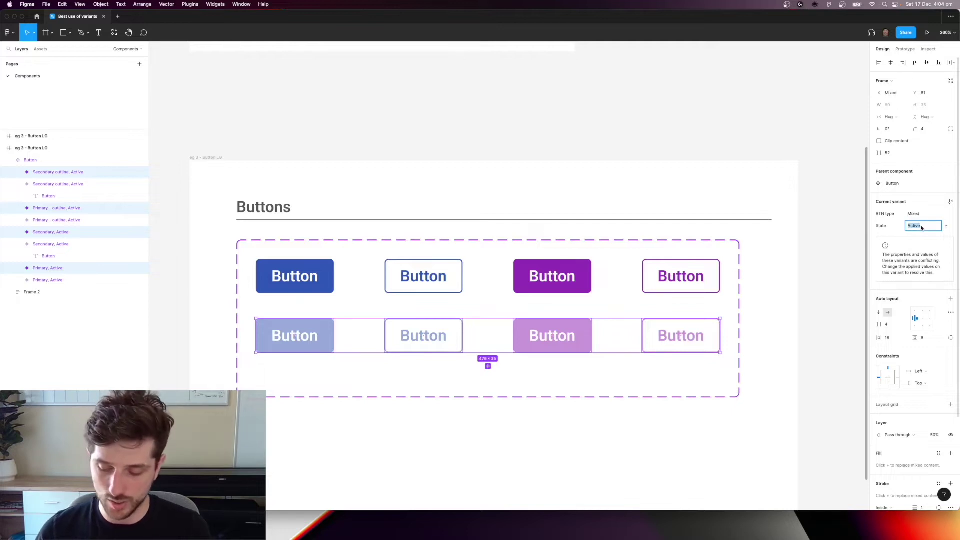
{"action": "type", "text": "Disabled"}
{"action": "key", "text": "Return"}
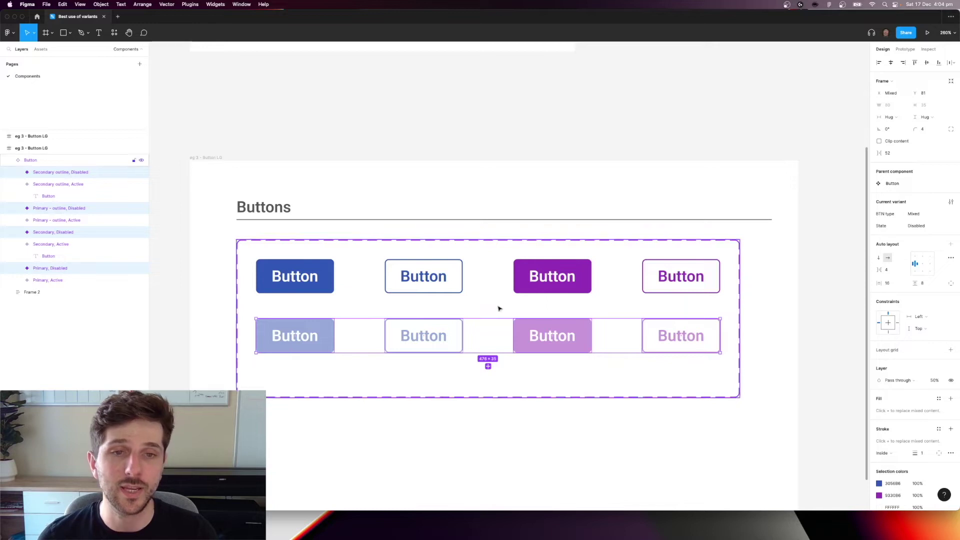
{"action": "left_click", "coordinate": [566, 380]}
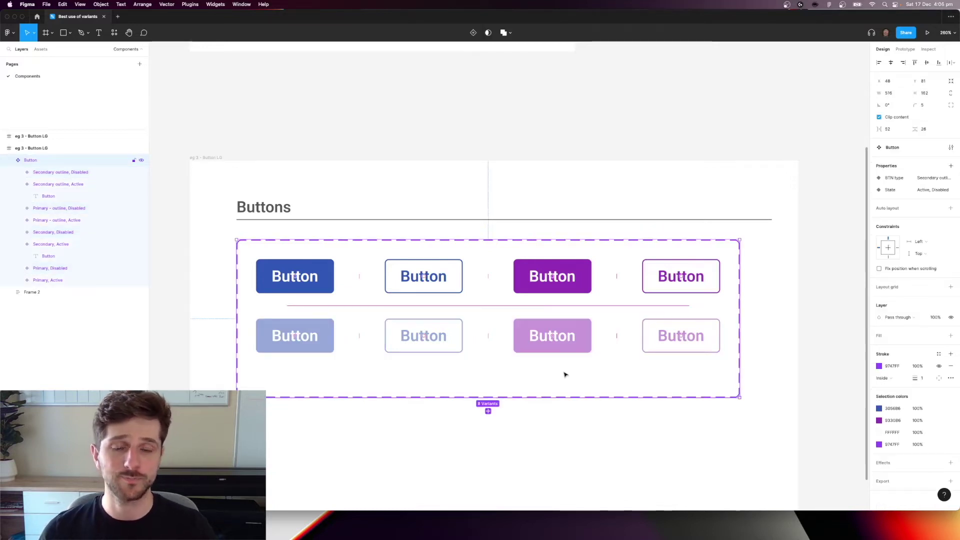
Place an instance of the active Primary button below the component set and switch its BTN type to Secondary outline.
{"action": "left_click", "coordinate": [296, 274]}
{"action": "left_click_drag", "start_coordinate": [296, 274], "coordinate": [492, 452]}
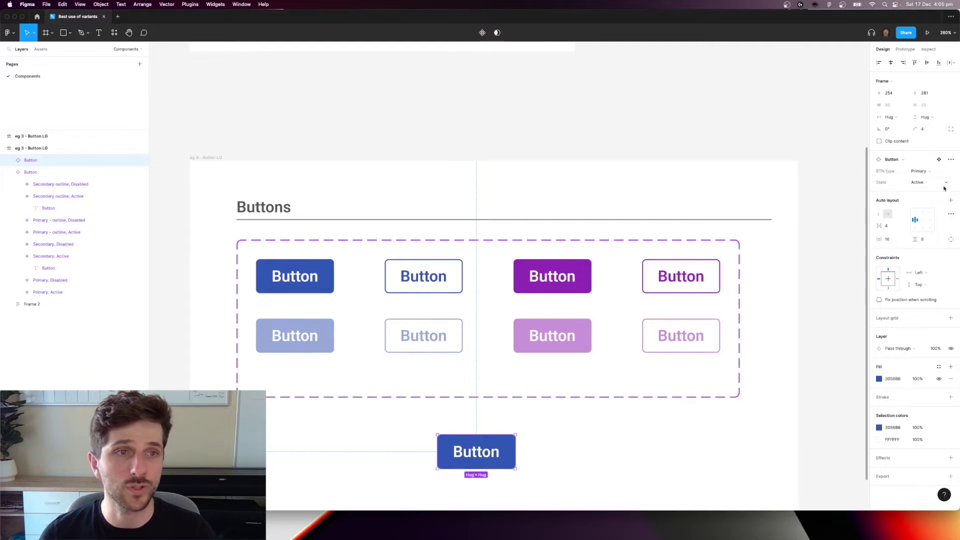
{"action": "left_click", "coordinate": [923, 171]}
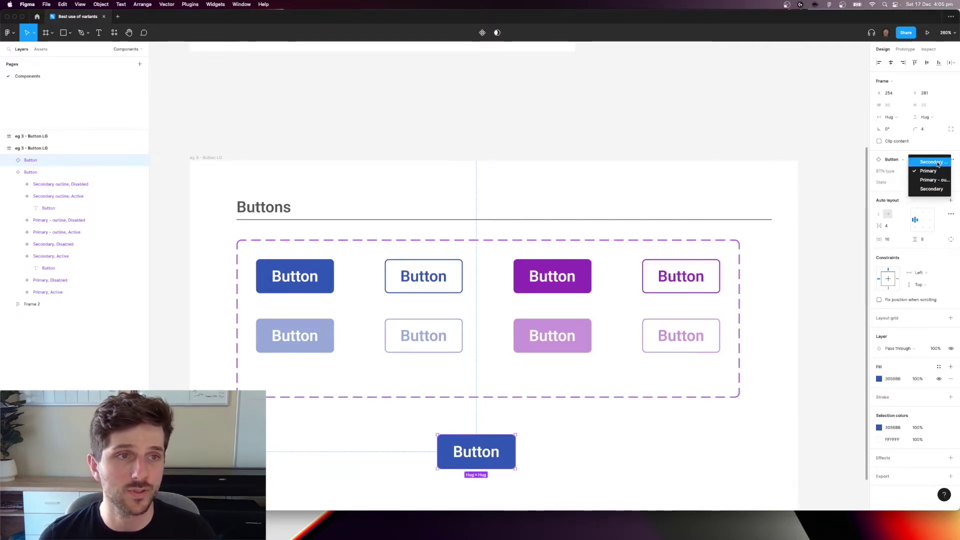
{"action": "left_click", "coordinate": [938, 164]}
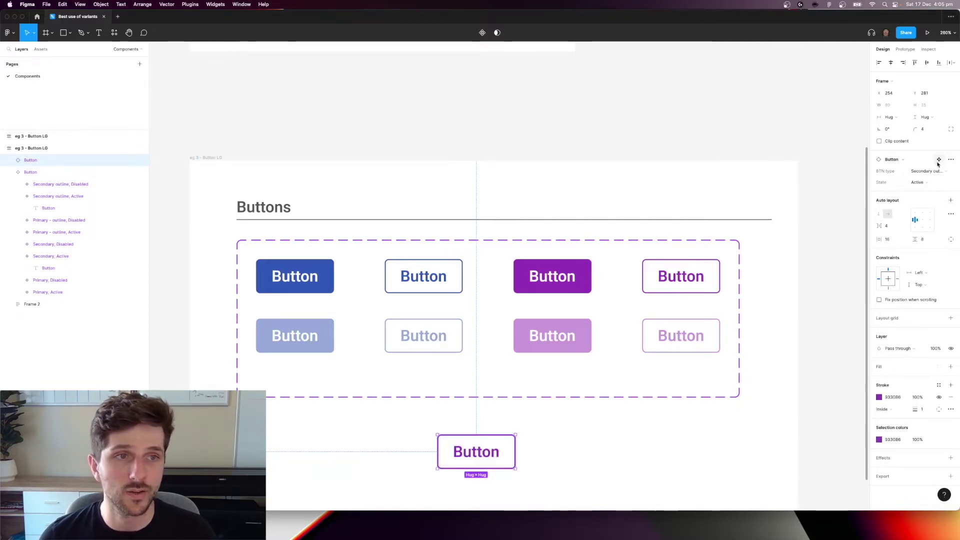
Set the State property of the button instance below the component set to Disabled.
{"action": "left_click", "coordinate": [923, 183]}
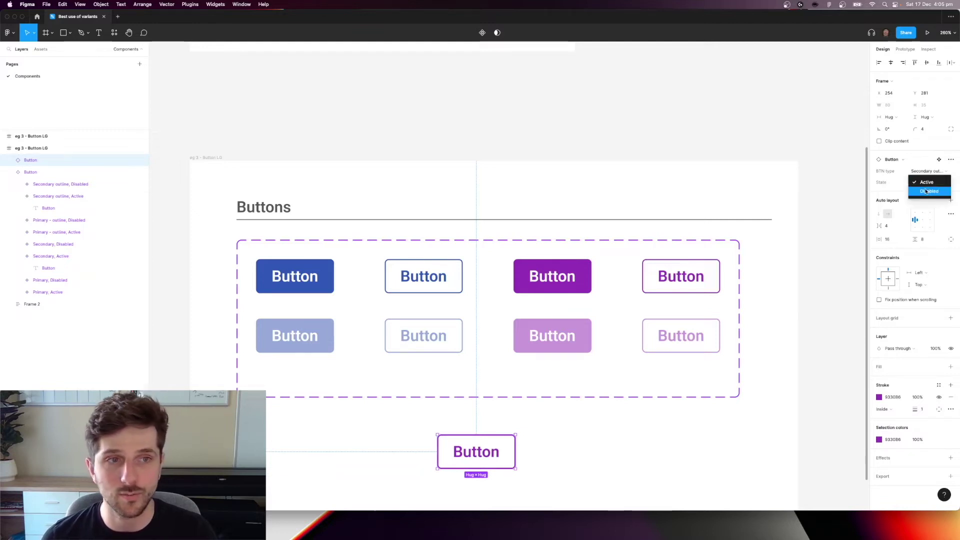
{"action": "left_click", "coordinate": [926, 192]}
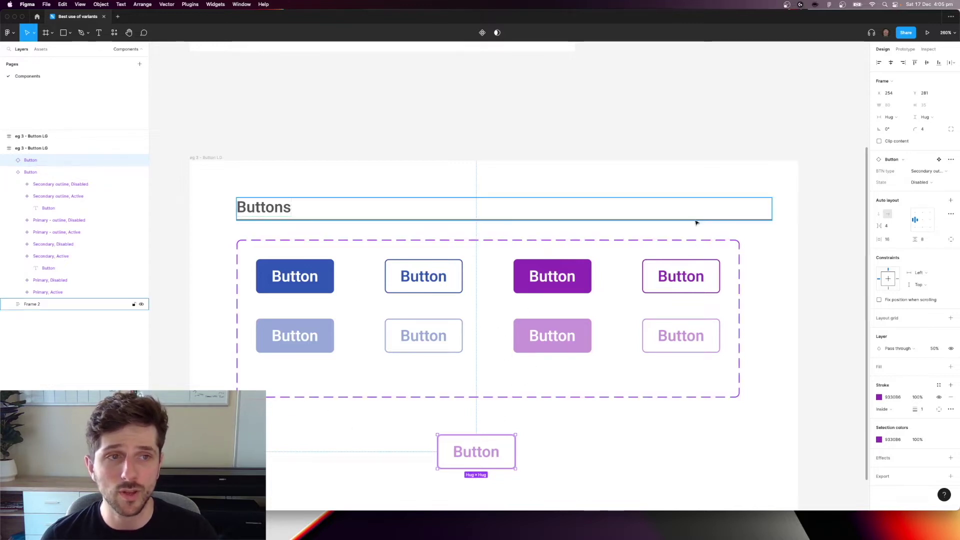
{"action": "left_click", "coordinate": [922, 183]}
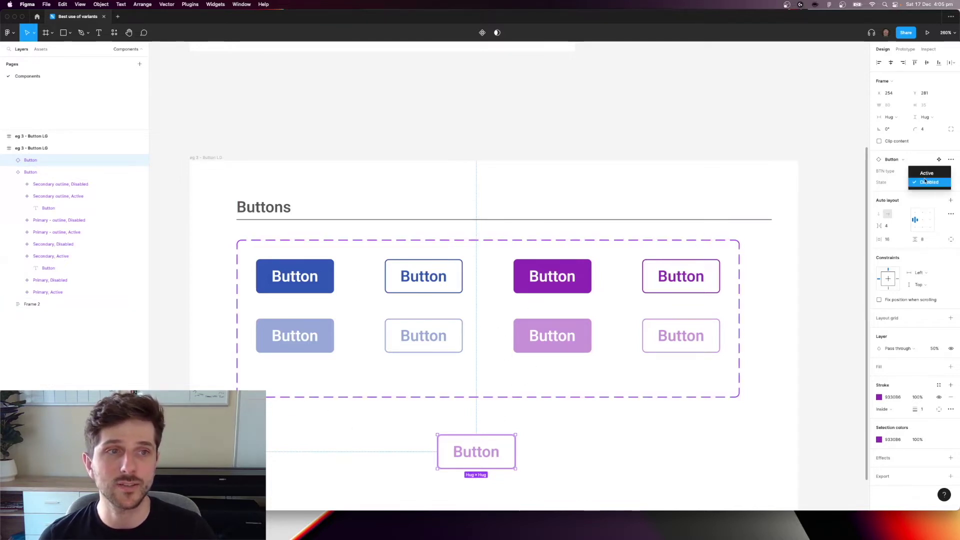
{"action": "left_click", "coordinate": [559, 359]}
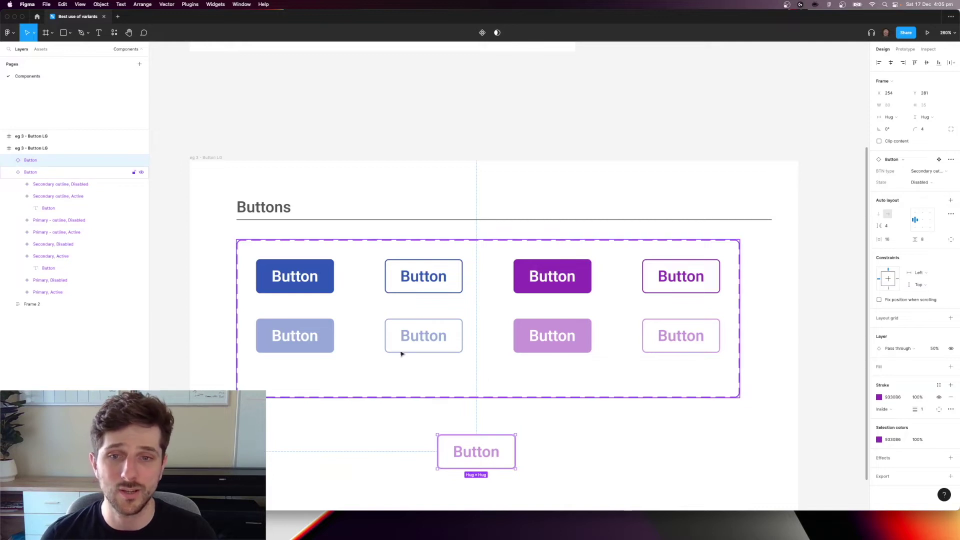
Rename the State property of the Button component set to Disabled.
{"action": "left_click", "coordinate": [313, 345]}
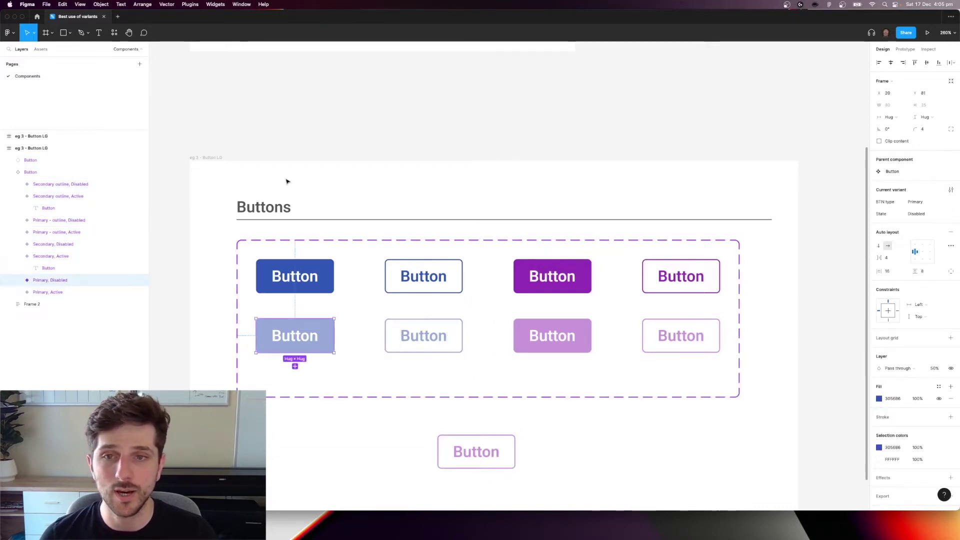
{"action": "left_click", "coordinate": [406, 241]}
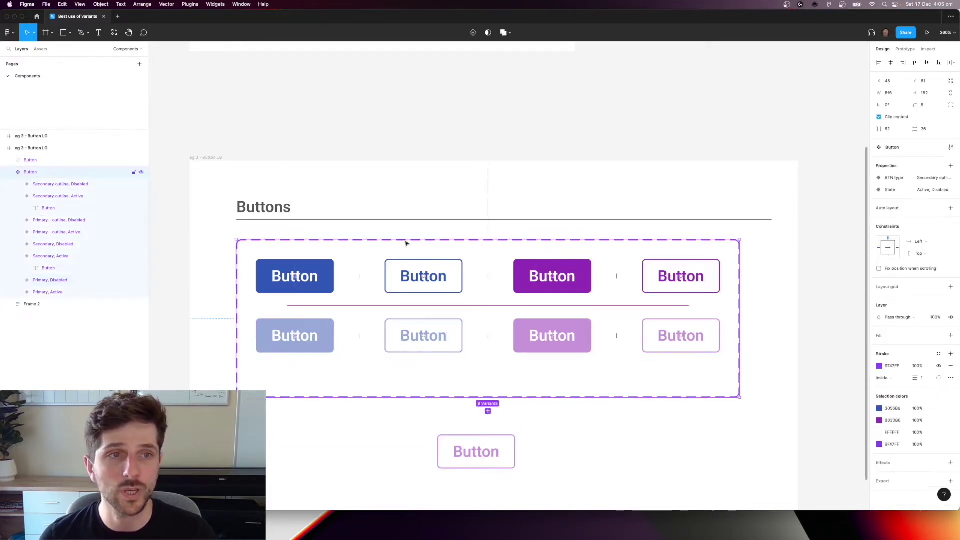
{"action": "double_click", "coordinate": [886, 191]}
{"action": "type", "text": "Disabled"}
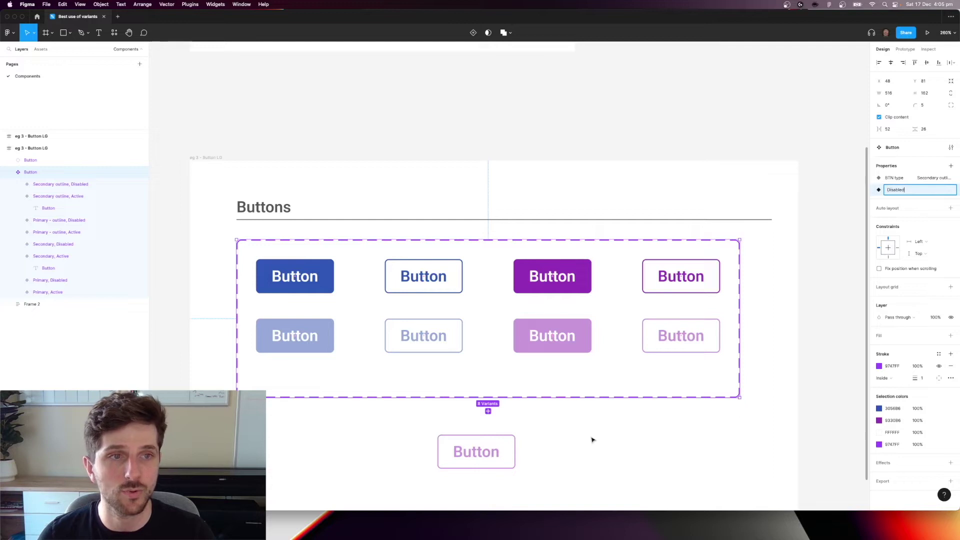
{"action": "left_click", "coordinate": [765, 281]}
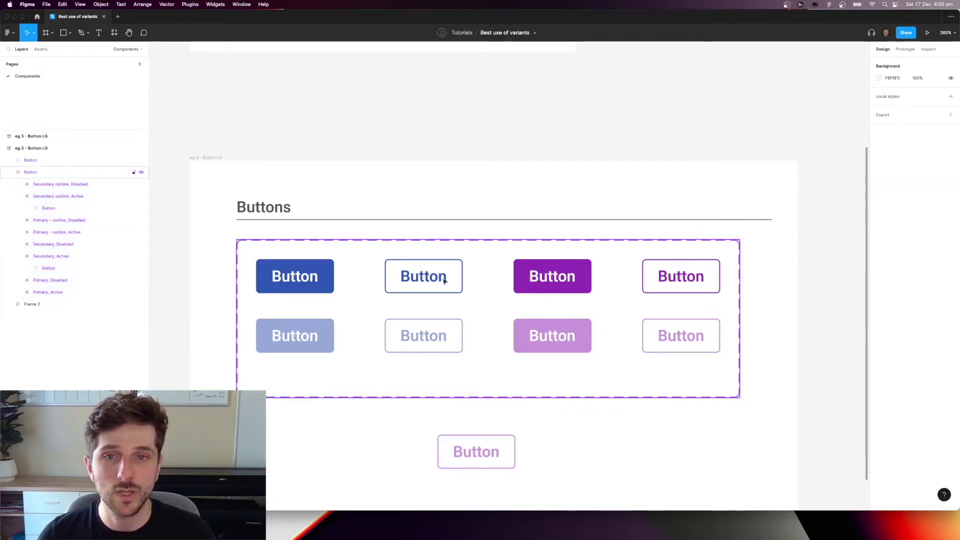
Set the Disabled property of the four full-colour button variants in the upper row to false.
{"action": "left_click", "coordinate": [423, 277]}
{"action": "left_click", "coordinate": [315, 286]}
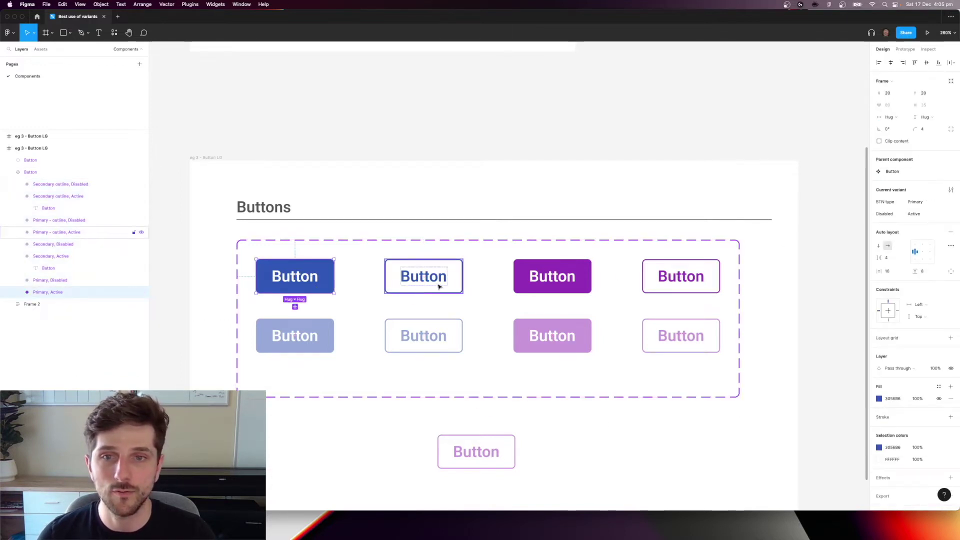
{"action": "left_click", "coordinate": [435, 285], "text": "shift"}
{"action": "left_click", "coordinate": [552, 286], "text": "shift"}
{"action": "left_click", "coordinate": [654, 289], "text": "shift"}
{"action": "left_click", "coordinate": [922, 226]}
{"action": "type", "text": "false"}
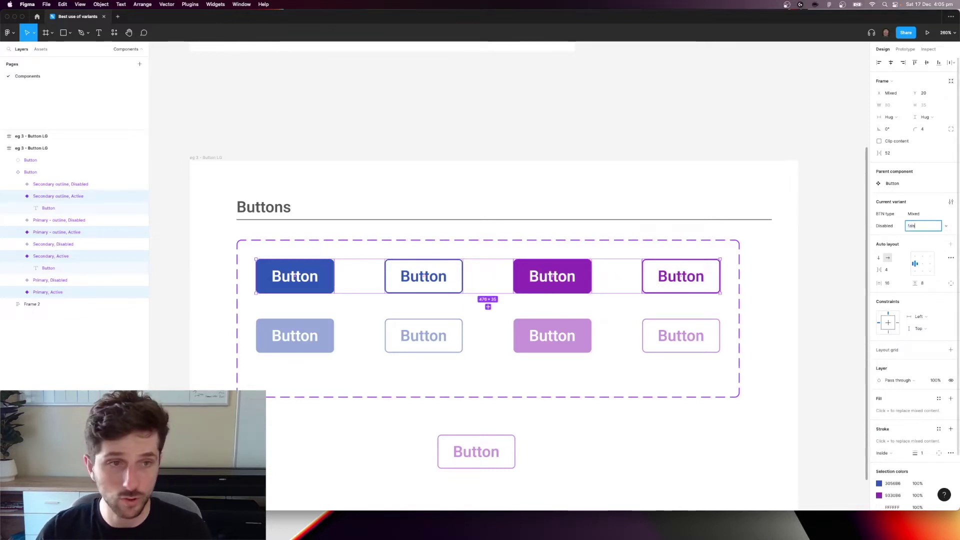
Set the Disabled property of the four faded button variants in the lower row to True.
{"action": "left_click", "coordinate": [321, 320]}
{"action": "left_click", "coordinate": [410, 334], "text": "shift"}
{"action": "left_click", "coordinate": [544, 348], "text": "shift"}
{"action": "left_click", "coordinate": [668, 344], "text": "shift"}
{"action": "left_click", "coordinate": [921, 228]}
{"action": "type", "text": "True"}
{"action": "key", "text": "Return"}
{"action": "left_click", "coordinate": [598, 433]}
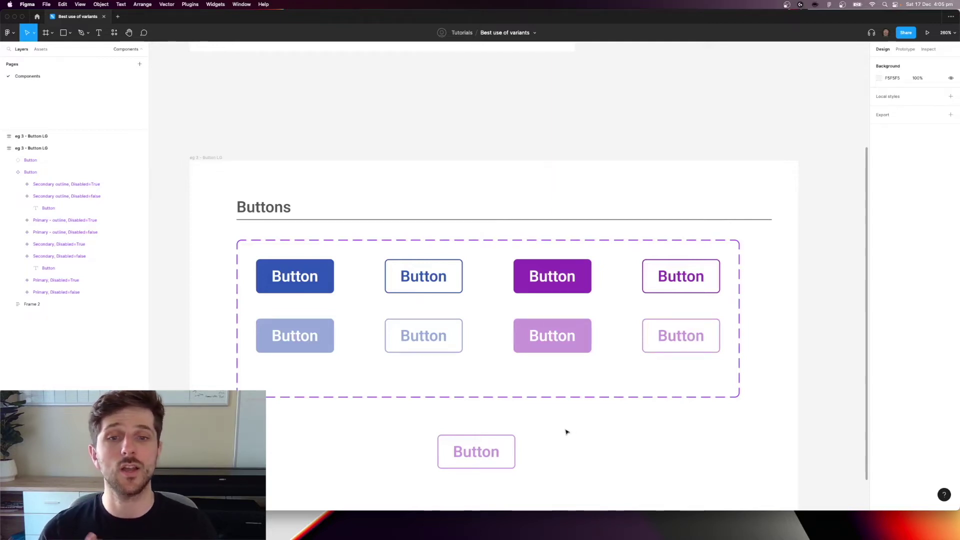
Try the Disabled switch on the button instance by toggling it off and on, and delete the instance.
{"action": "left_click", "coordinate": [511, 452]}
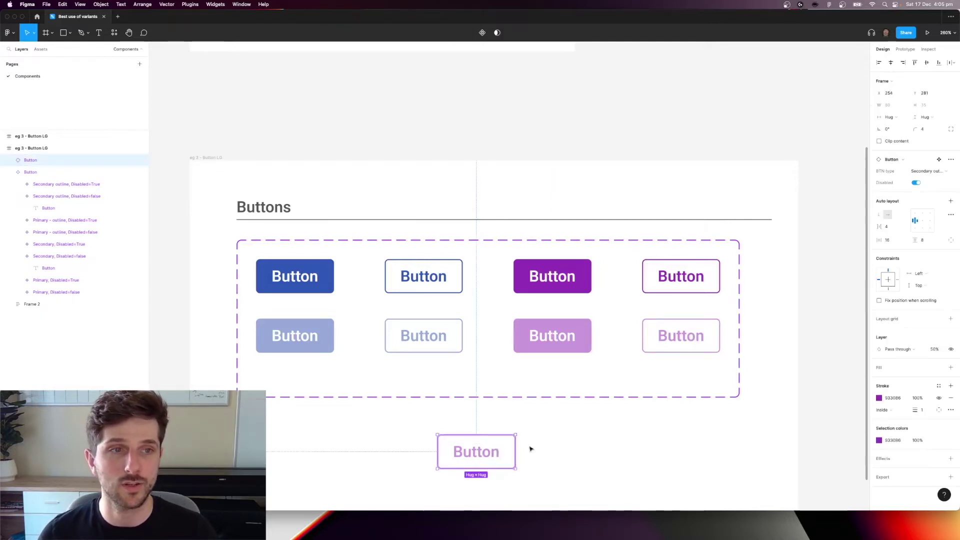
{"action": "left_click", "coordinate": [918, 184]}
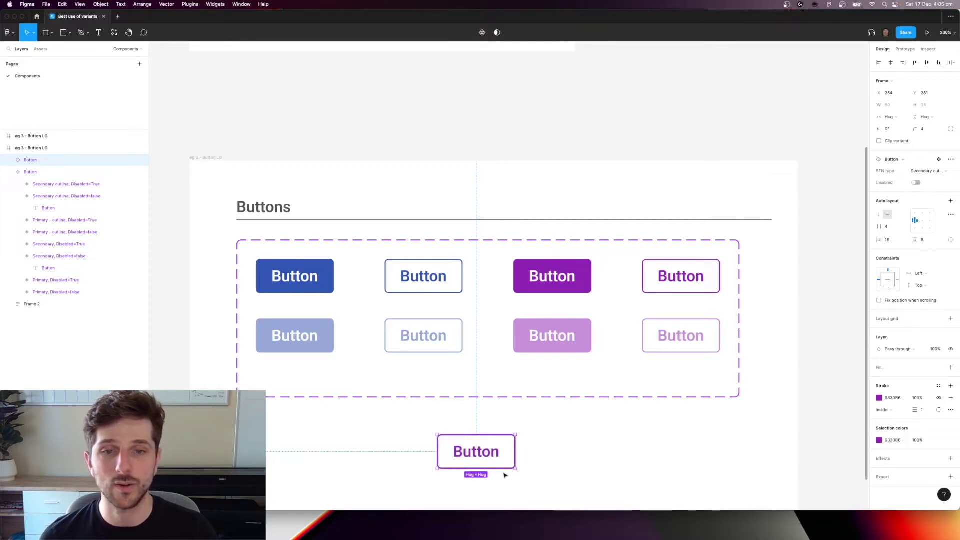
{"action": "left_click_drag", "start_coordinate": [499, 459], "coordinate": [413, 460]}
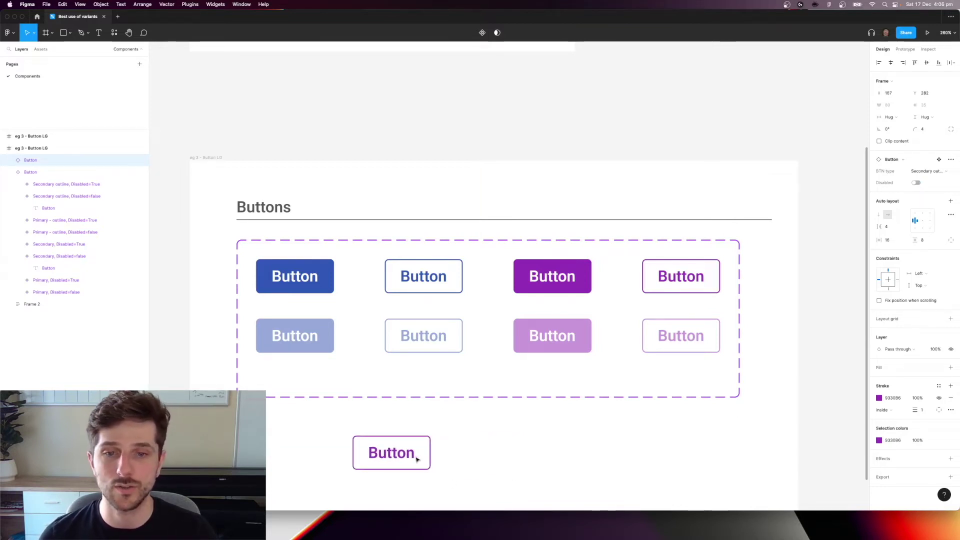
{"action": "left_click", "coordinate": [918, 184]}
{"action": "left_click", "coordinate": [917, 183]}
{"action": "left_click", "coordinate": [917, 183]}
{"action": "left_click", "coordinate": [917, 184]}
{"action": "left_click", "coordinate": [917, 183]}
{"action": "left_click", "coordinate": [917, 184]}
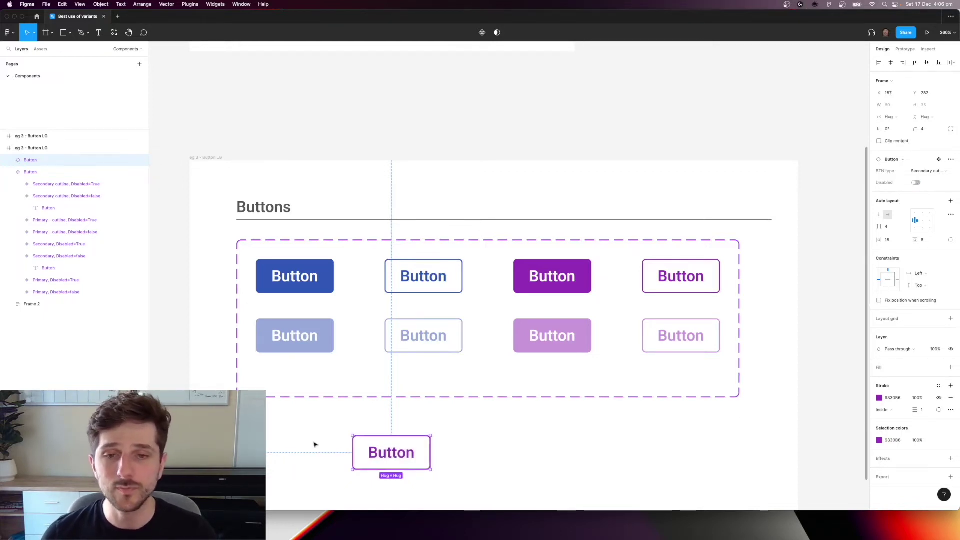
{"action": "left_click", "coordinate": [422, 430]}
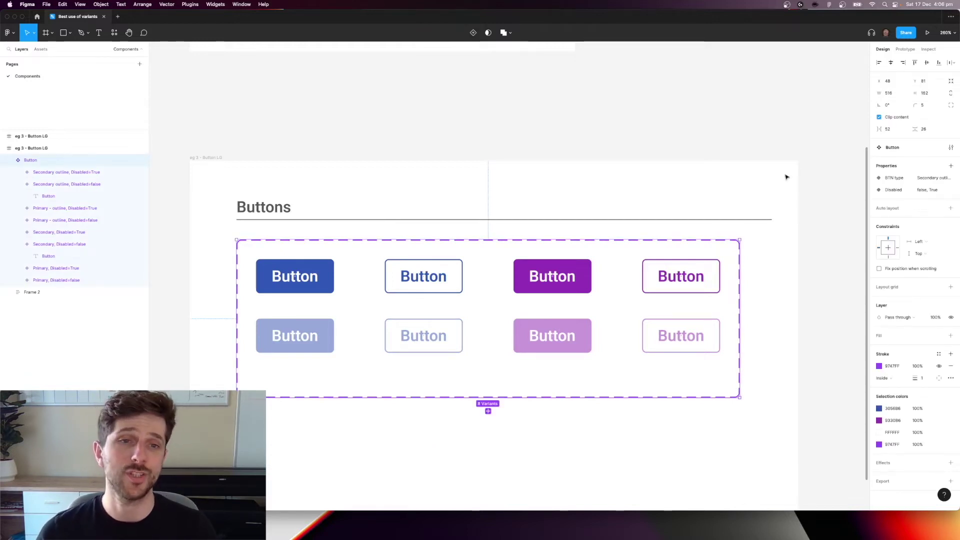
Copy the Thumbs-up icon from the Icons frame and paste it into the non-disabled Primary button variant.
{"action": "left_click", "coordinate": [397, 150]}
{"action": "scroll", "coordinate": [400, 153], "scroll_direction": "up", "scroll_amount": 5}
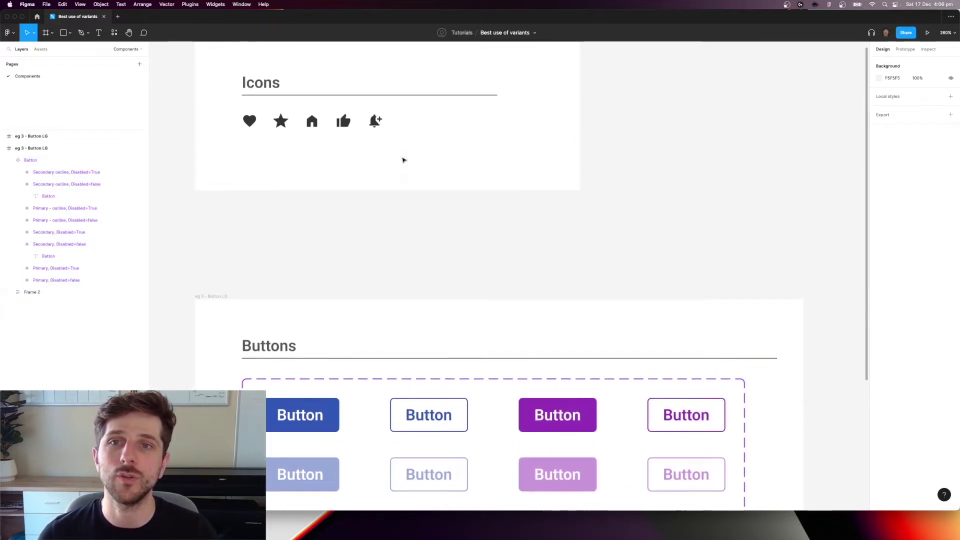
{"action": "scroll", "coordinate": [404, 160], "scroll_direction": "up", "scroll_amount": 3}
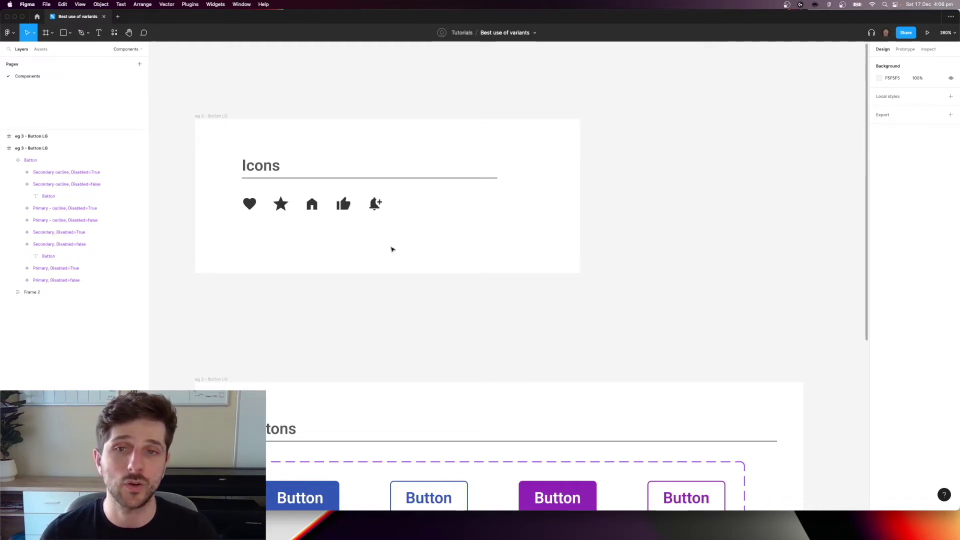
{"action": "scroll", "coordinate": [390, 248], "scroll_direction": "down", "scroll_amount": 3}
{"action": "left_click", "coordinate": [343, 157]}
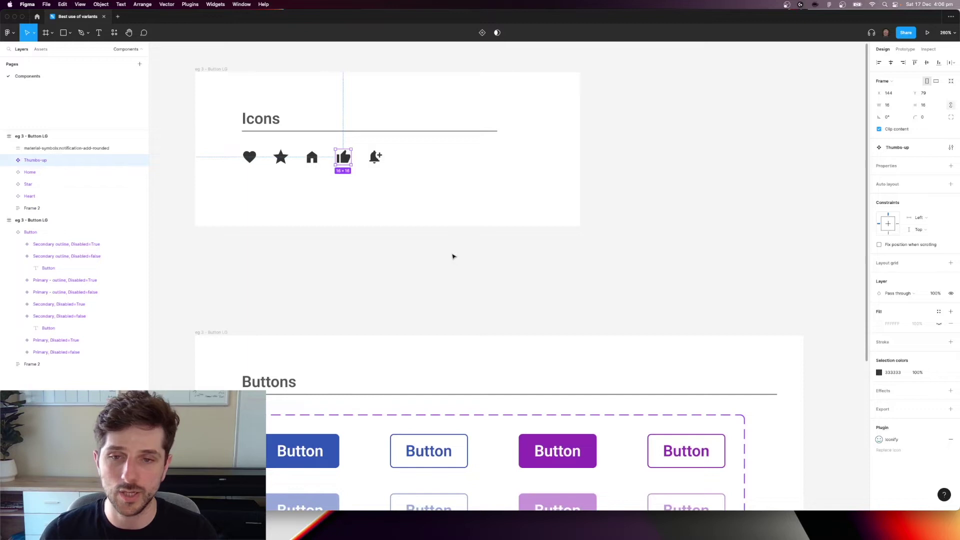
{"action": "scroll", "coordinate": [452, 256], "scroll_direction": "down", "scroll_amount": 8}
{"action": "left_click", "coordinate": [300, 309]}
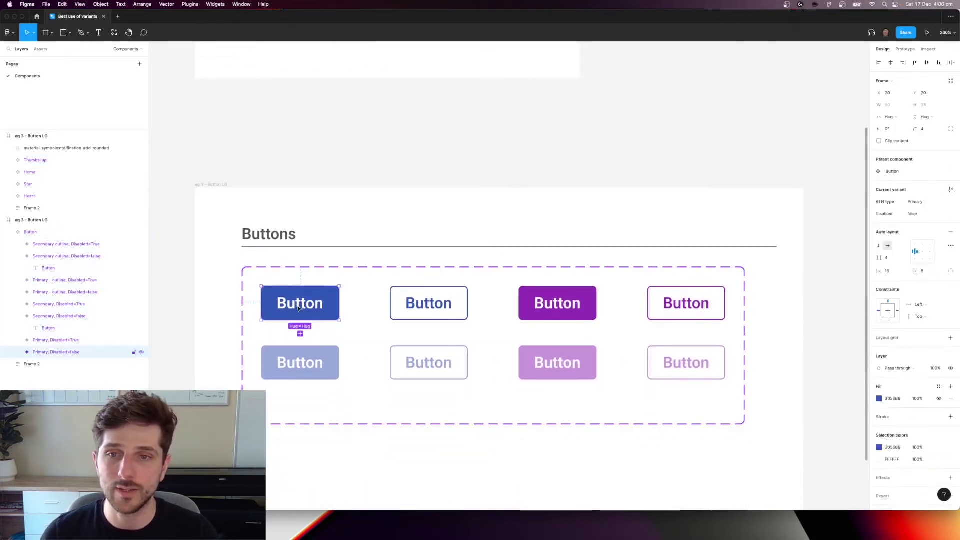
{"action": "key", "text": "super+v"}
Paste the Thumbs-up icon into the non-disabled Primary outline, Secondary and Secondary outline button variants.
{"action": "left_click", "coordinate": [417, 311]}
{"action": "key", "text": "super+v"}
{"action": "left_click", "coordinate": [576, 306]}
{"action": "key", "text": "super+v"}
{"action": "left_click", "coordinate": [729, 302]}
{"action": "key", "text": "super+v"}
{"action": "key", "text": "super+z"}
{"action": "key", "text": "super+v"}
{"action": "key", "text": "super+z"}
{"action": "left_click", "coordinate": [686, 316]}
{"action": "key", "text": "super+v"}
Paste the Thumbs-up icon into all four disabled button variants.
{"action": "key", "text": "super+v"}
{"action": "left_click", "coordinate": [557, 363]}
{"action": "key", "text": "super+v"}
{"action": "left_click", "coordinate": [440, 363]}
{"action": "key", "text": "super+v"}
{"action": "left_click", "coordinate": [328, 364]}
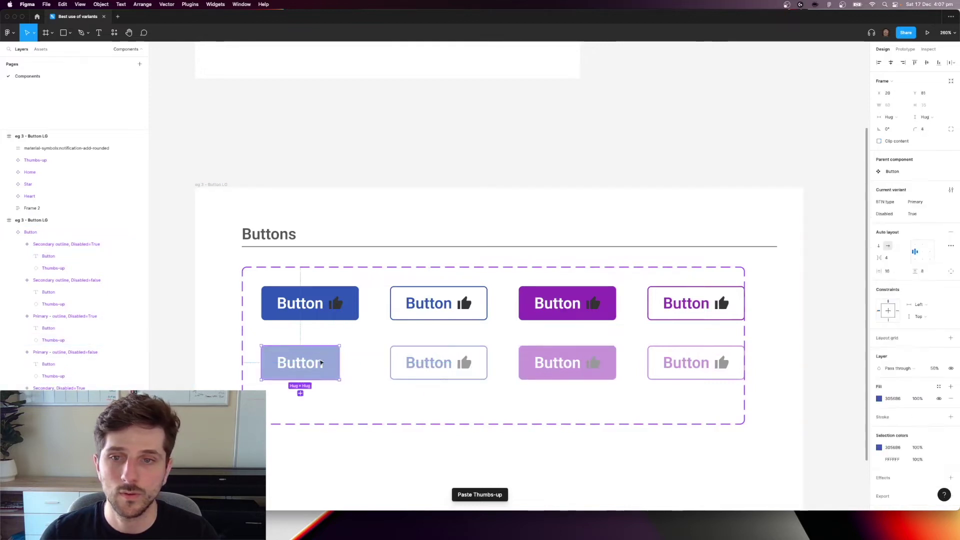
{"action": "key", "text": "super+v"}
Resize the Button component set to fit its variants and recolour all its dark Thumbs-up icons to white (FFFFFF).
{"action": "left_click", "coordinate": [532, 277]}
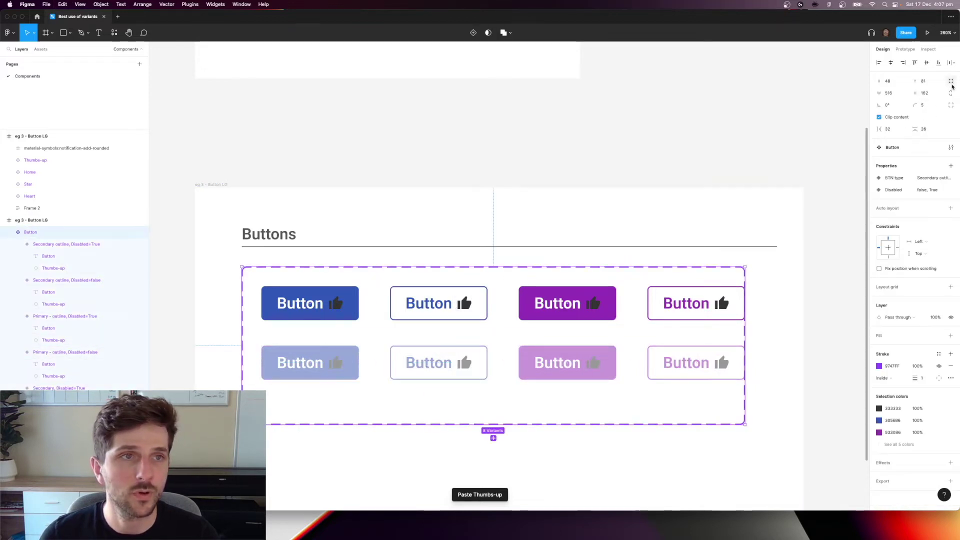
{"action": "left_click", "coordinate": [952, 85]}
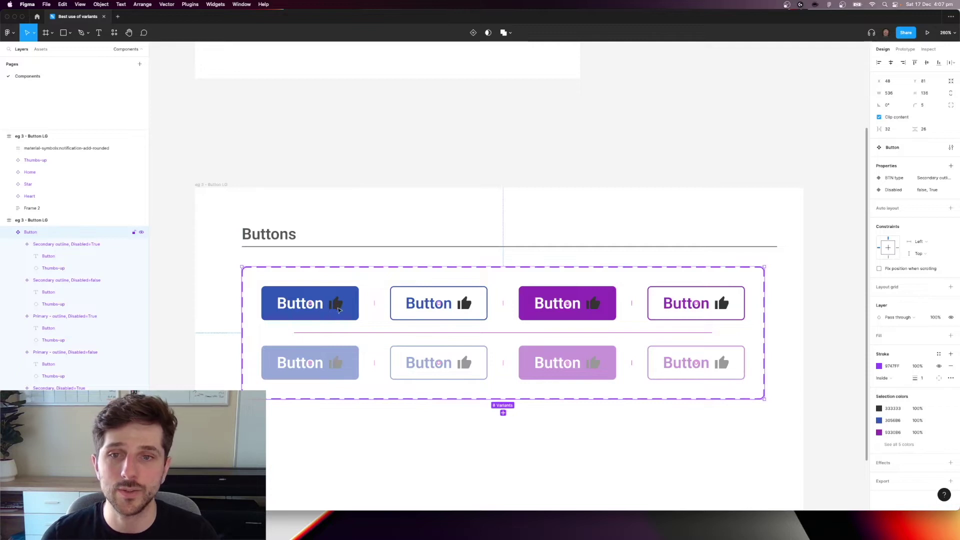
{"action": "left_click", "coordinate": [339, 310]}
{"action": "key", "text": "Escape"}
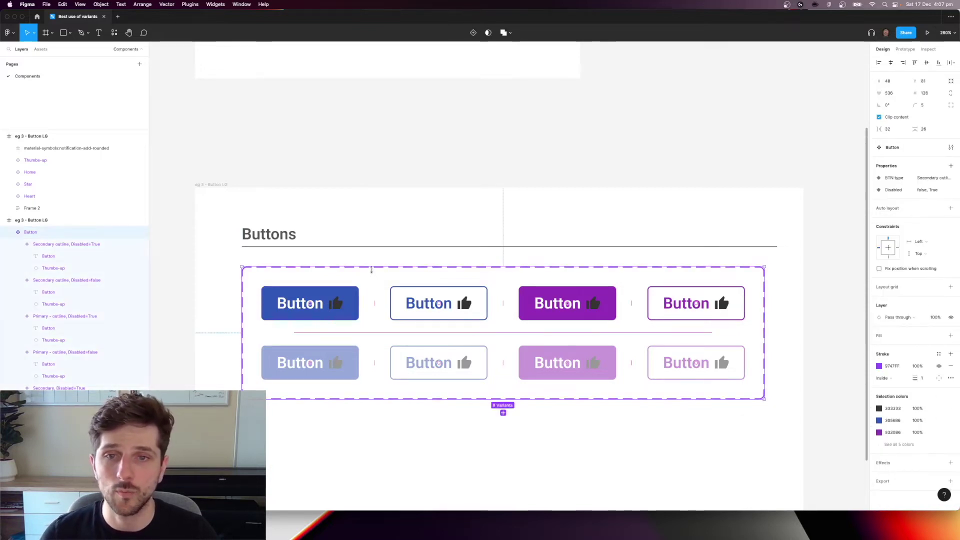
{"action": "left_click", "coordinate": [879, 409]}
{"action": "left_click", "coordinate": [782, 324]}
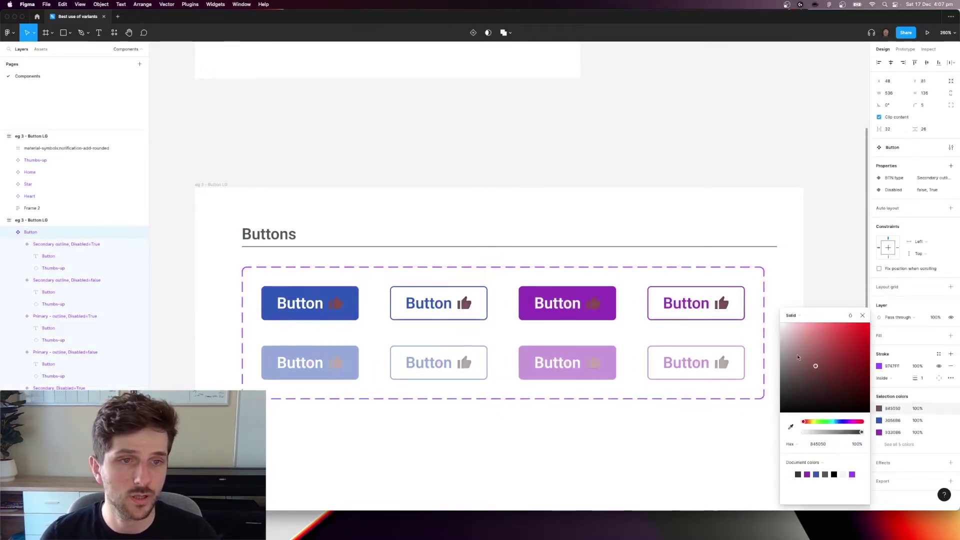
Set the Thumbs-up icon colour in both Primary outline variants to 3056B6.
{"action": "left_click", "coordinate": [461, 302]}
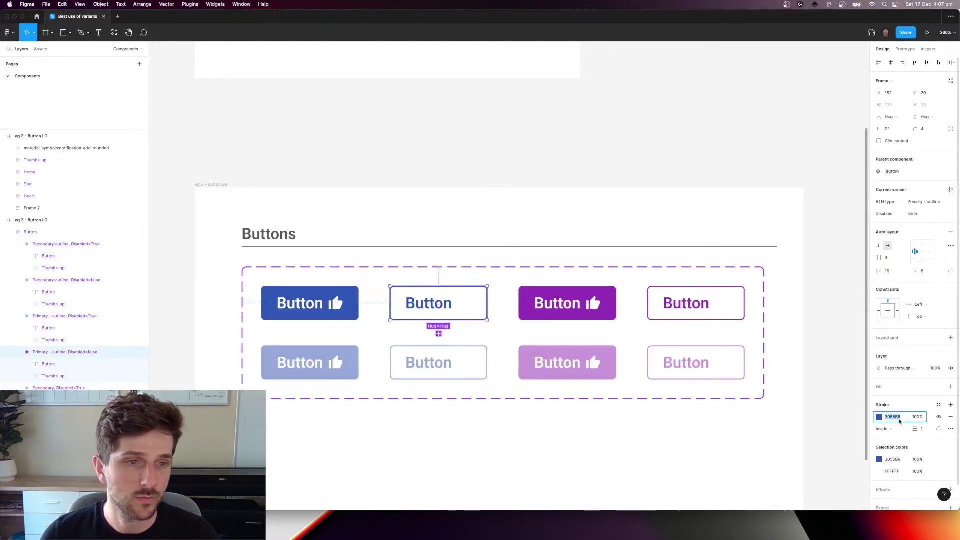
{"action": "left_click", "coordinate": [894, 472]}
{"action": "type", "text": "3056B6"}
{"action": "left_click", "coordinate": [480, 376]}
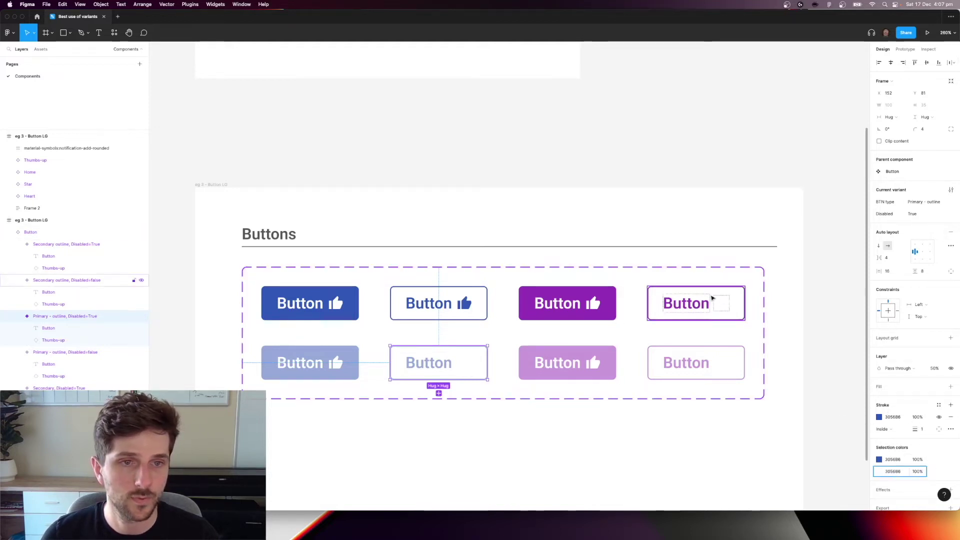
Recolour the Thumbs-up icon in both Secondary outline variants with the hex value of their purple stroke.
{"action": "left_click", "coordinate": [720, 303]}
{"action": "left_click", "coordinate": [889, 418]}
{"action": "key", "text": "super+c"}
{"action": "left_click", "coordinate": [893, 472]}
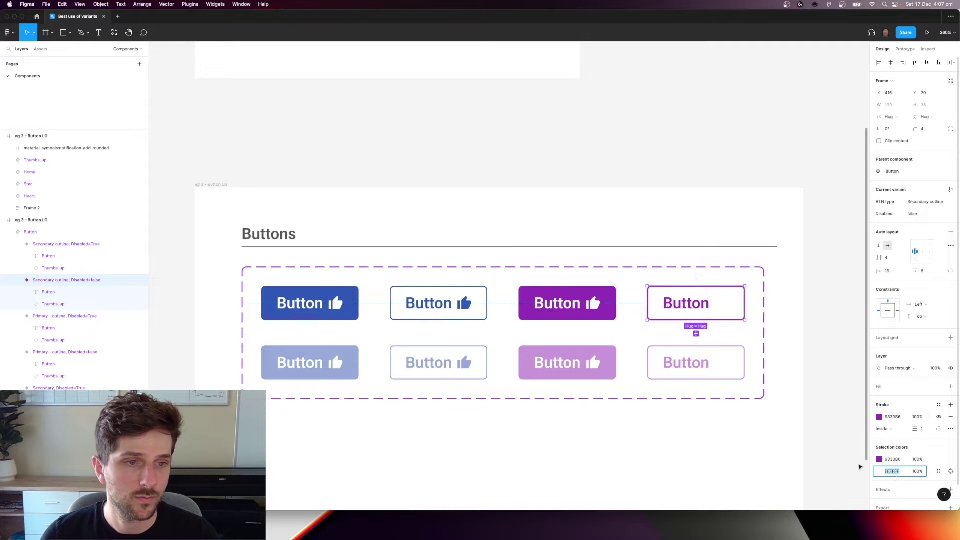
{"action": "key", "text": "super+v"}
{"action": "left_click", "coordinate": [742, 375]}
{"action": "left_click", "coordinate": [886, 471]}
{"action": "key", "text": "super+v"}
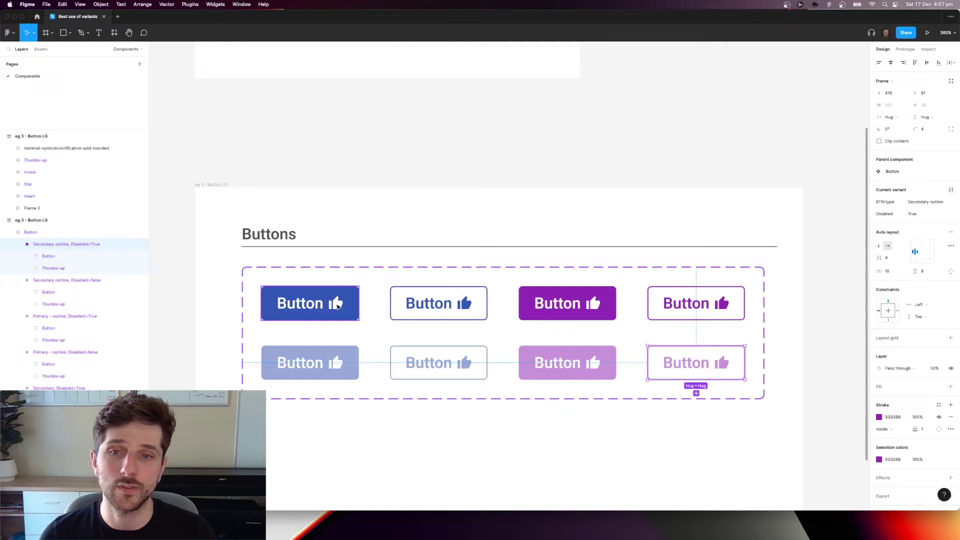
Duplicate the Thumbs-up icon in both filled Primary variants and place each copy before the label text.
{"action": "double_click", "coordinate": [338, 306]}
{"action": "key", "text": "super+d"}
{"action": "key", "text": "Left"}
{"action": "key", "text": "Left"}
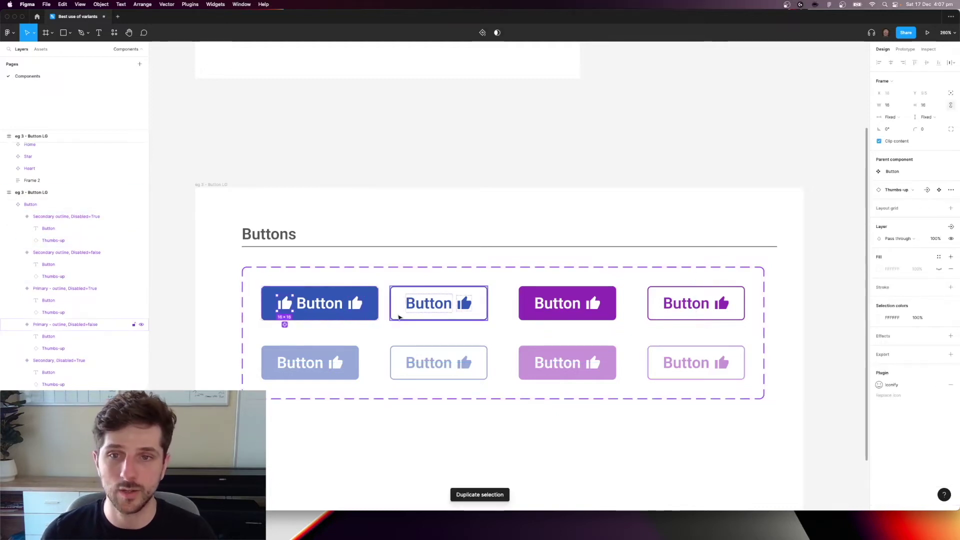
{"action": "double_click", "coordinate": [335, 364]}
{"action": "key", "text": "super+d"}
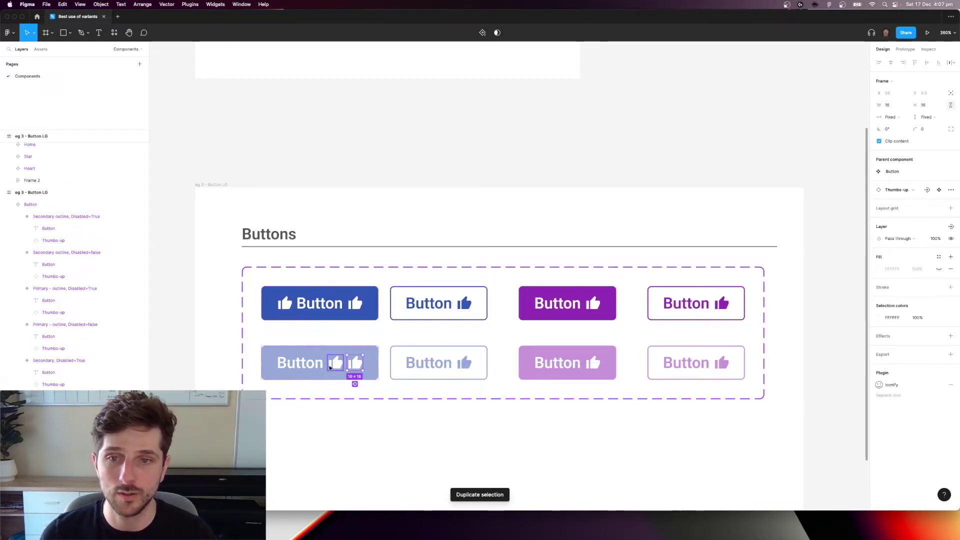
{"action": "key", "text": "Left"}
{"action": "key", "text": "Left"}
Duplicate the Thumbs-up icon in both Primary outline variants and place each copy before the label text.
{"action": "double_click", "coordinate": [464, 304]}
{"action": "key", "text": "super+d"}
{"action": "key", "text": "Left"}
{"action": "key", "text": "Left"}
{"action": "double_click", "coordinate": [461, 364]}
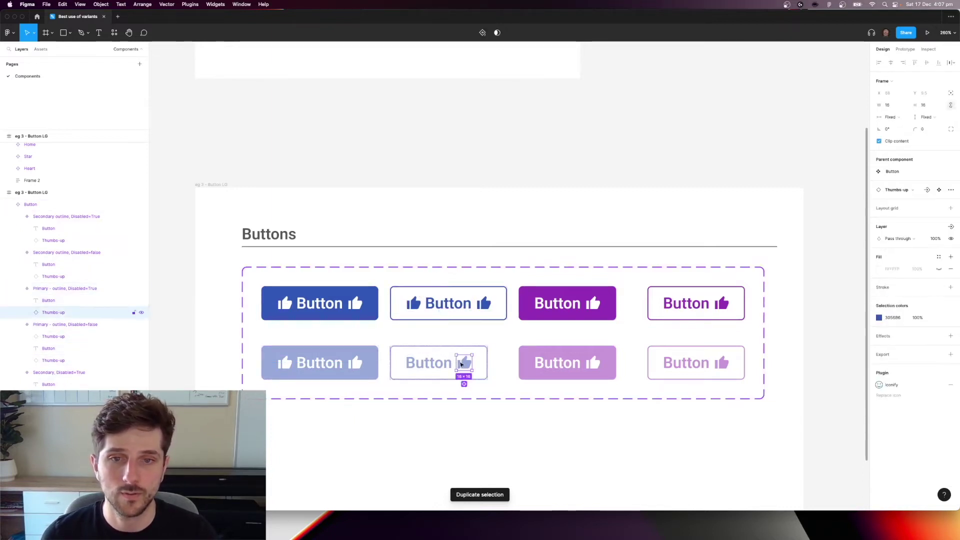
{"action": "key", "text": "super+d"}
{"action": "key", "text": "Left"}
{"action": "key", "text": "Left"}
Duplicate the Thumbs-up icon in both filled Secondary variants and place each copy before the label text.
{"action": "left_click", "coordinate": [597, 307]}
{"action": "double_click", "coordinate": [596, 307]}
{"action": "key", "text": "super+d"}
{"action": "key", "text": "Left"}
{"action": "key", "text": "Left"}
{"action": "double_click", "coordinate": [589, 358]}
{"action": "key", "text": "super+d"}
{"action": "key", "text": "Left"}
{"action": "key", "text": "Left"}
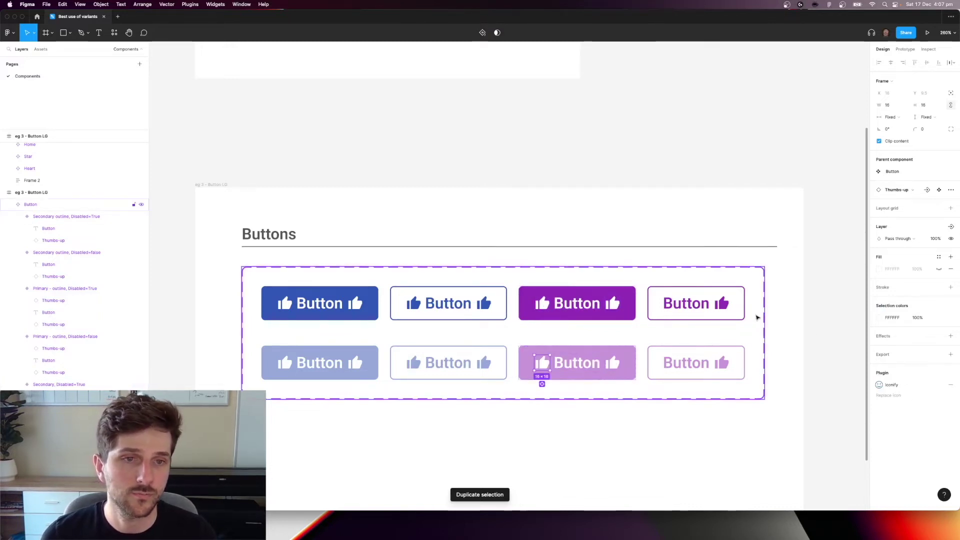
Duplicate the Thumbs-up icon in both Secondary outline variants and place each copy before the label text.
{"action": "double_click", "coordinate": [722, 304]}
{"action": "key", "text": "super+d"}
{"action": "key", "text": "Left"}
{"action": "key", "text": "Left"}
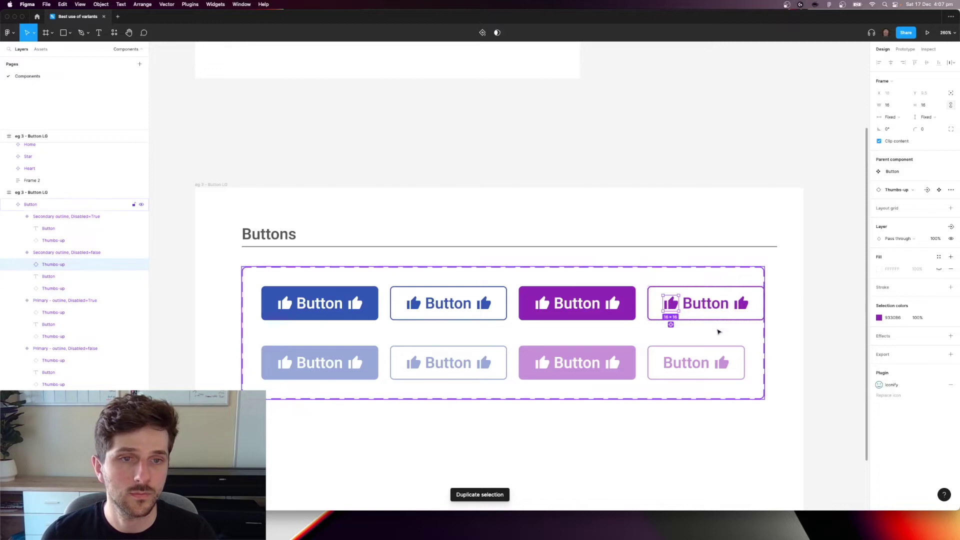
{"action": "double_click", "coordinate": [721, 363]}
{"action": "key", "text": "super+d"}
{"action": "key", "text": "Left"}
{"action": "key", "text": "Left"}
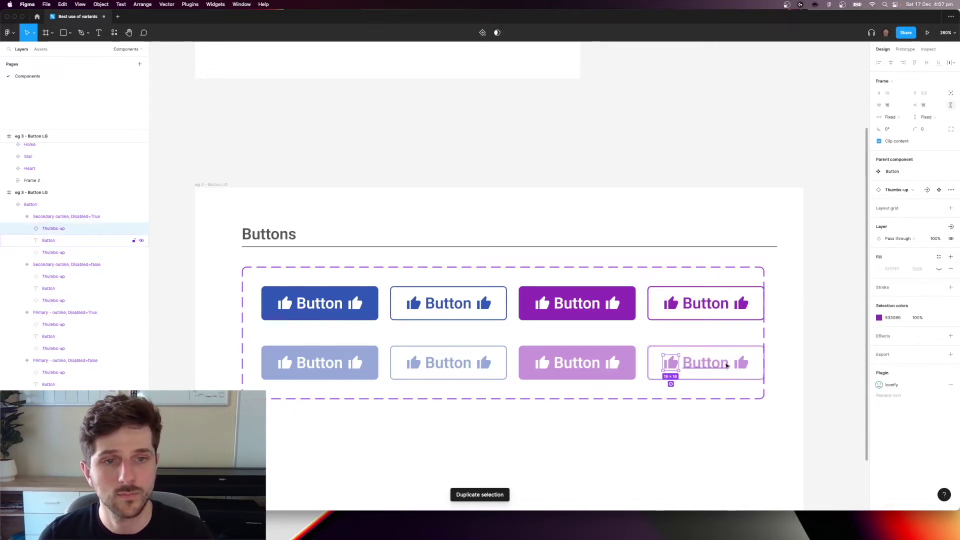
Resize the Button component set to fit all eight variants with even padding around them.
{"action": "key", "text": "Escape"}
{"action": "left_click", "coordinate": [729, 268]}
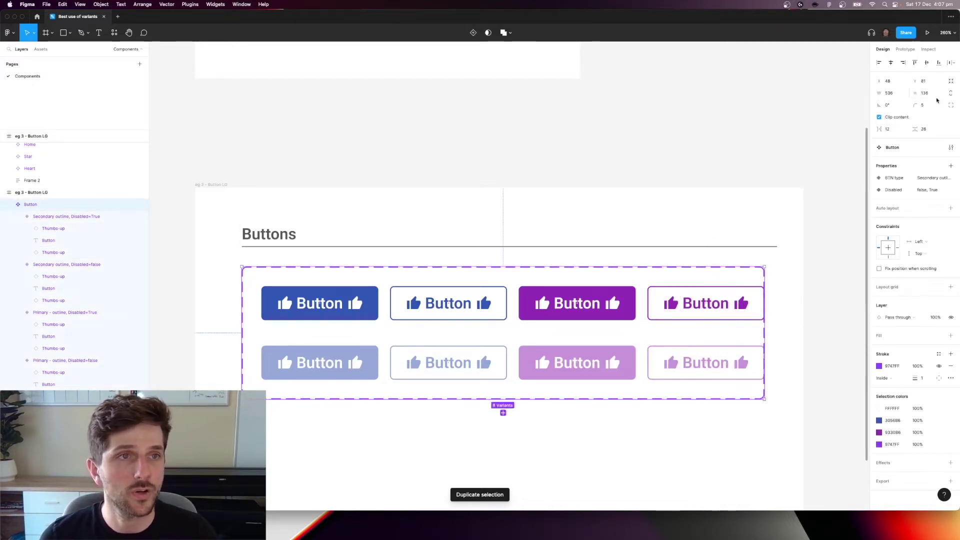
{"action": "left_click", "coordinate": [952, 81]}
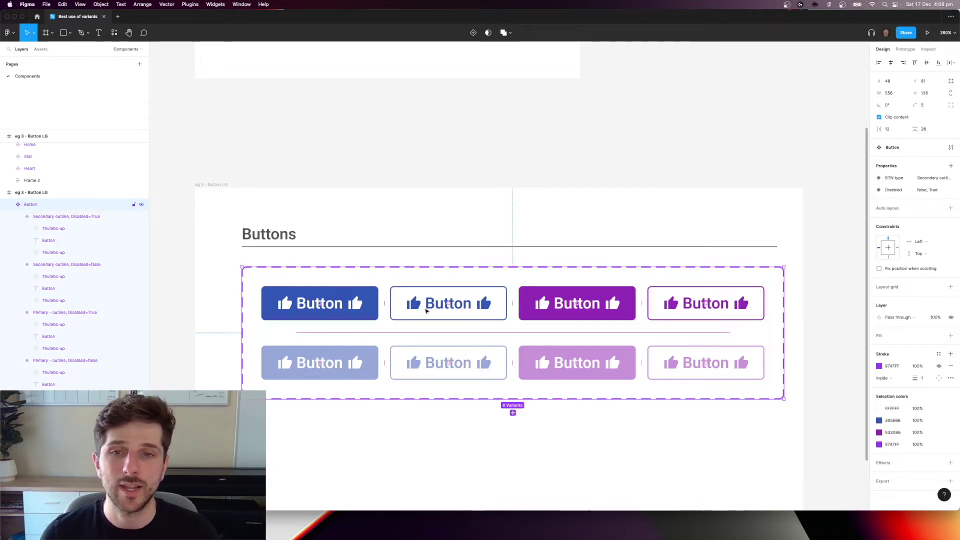
Place an instance of the enabled filled Primary button below the component set and hide both its Thumbs-up icons.
{"action": "left_click_drag", "start_coordinate": [355, 307], "coordinate": [501, 451]}
{"action": "scroll", "coordinate": [501, 412], "scroll_direction": "down", "scroll_amount": 5}
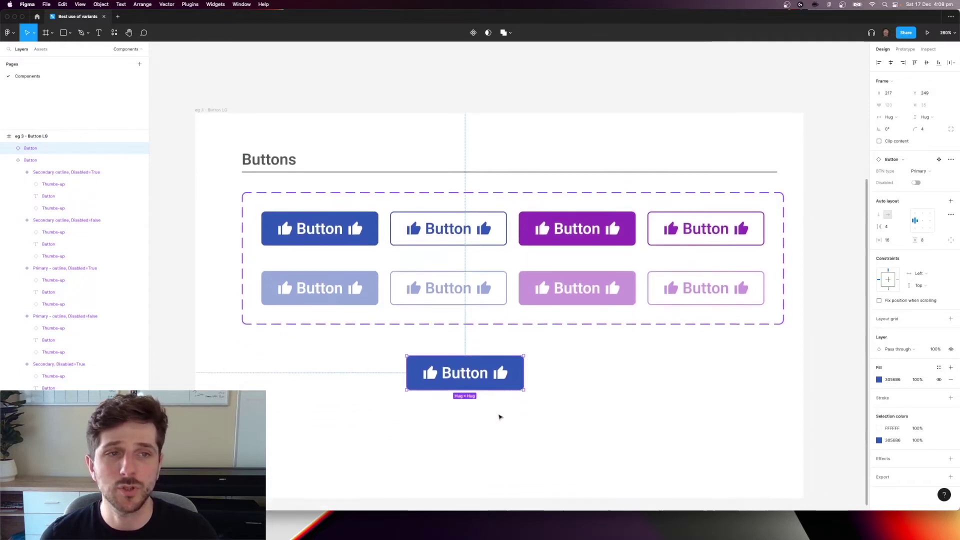
{"action": "scroll", "coordinate": [494, 386], "scroll_direction": "up", "scroll_amount": 2}
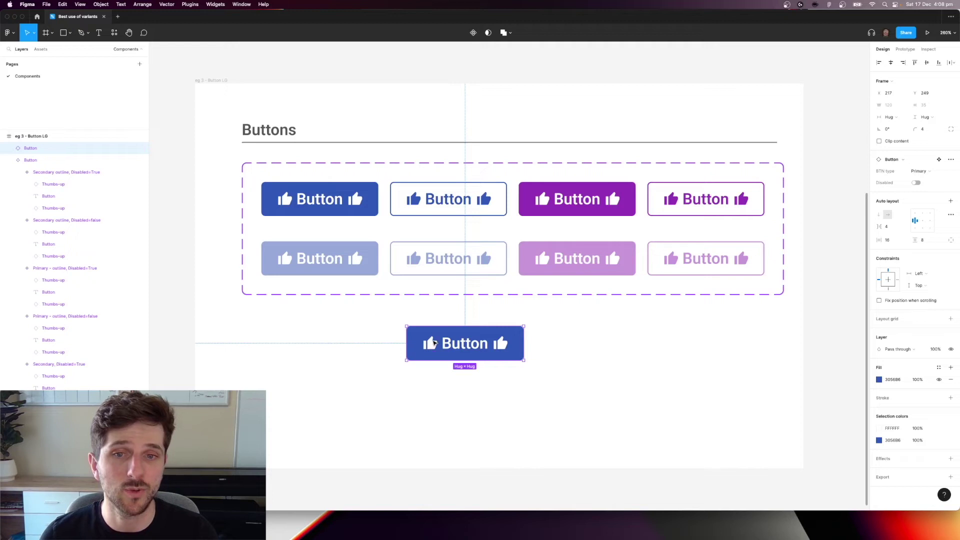
{"action": "double_click", "coordinate": [434, 343]}
{"action": "key", "text": "super+shift+h"}
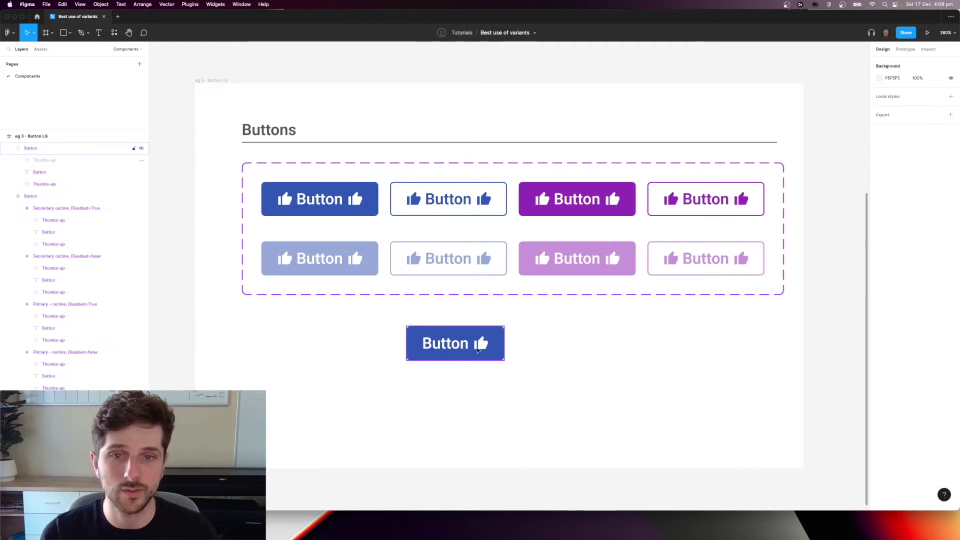
{"action": "left_click", "coordinate": [478, 350]}
{"action": "key", "text": "super+shift+h"}
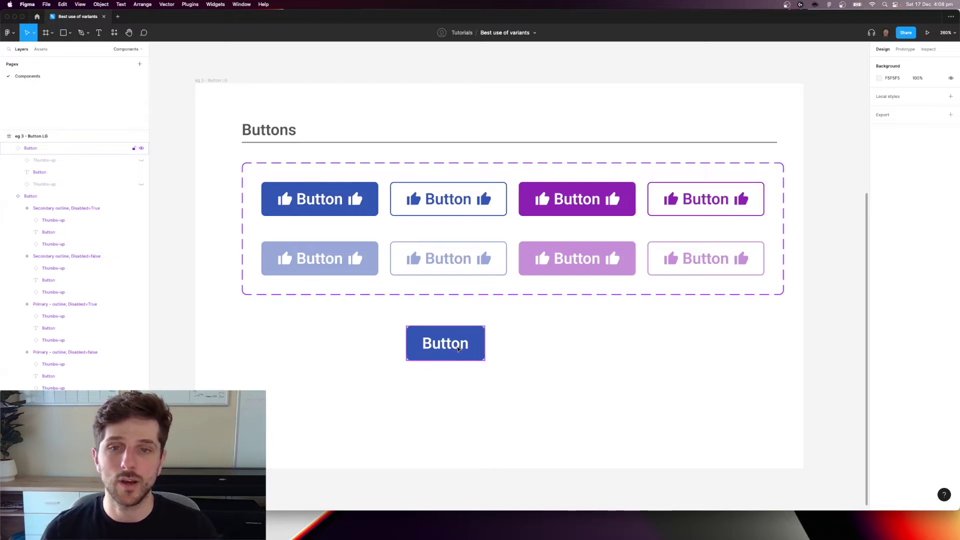
Toggle the visibility of the instance's leading Thumbs-up layer, leaving the icon shown.
{"action": "left_click", "coordinate": [458, 349]}
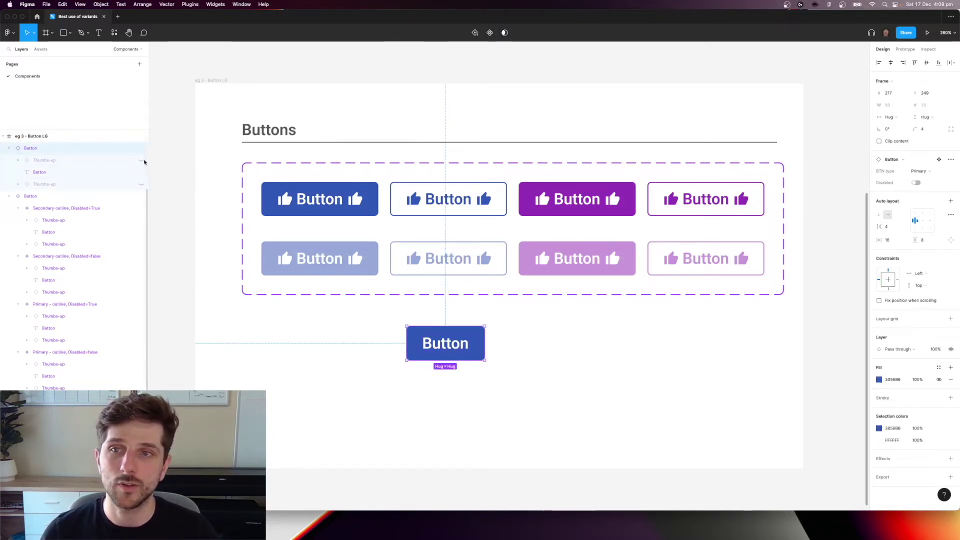
{"action": "left_click", "coordinate": [142, 161]}
{"action": "left_click", "coordinate": [141, 162]}
{"action": "left_click", "coordinate": [141, 162]}
{"action": "left_click", "coordinate": [141, 162]}
{"action": "left_click", "coordinate": [141, 162]}
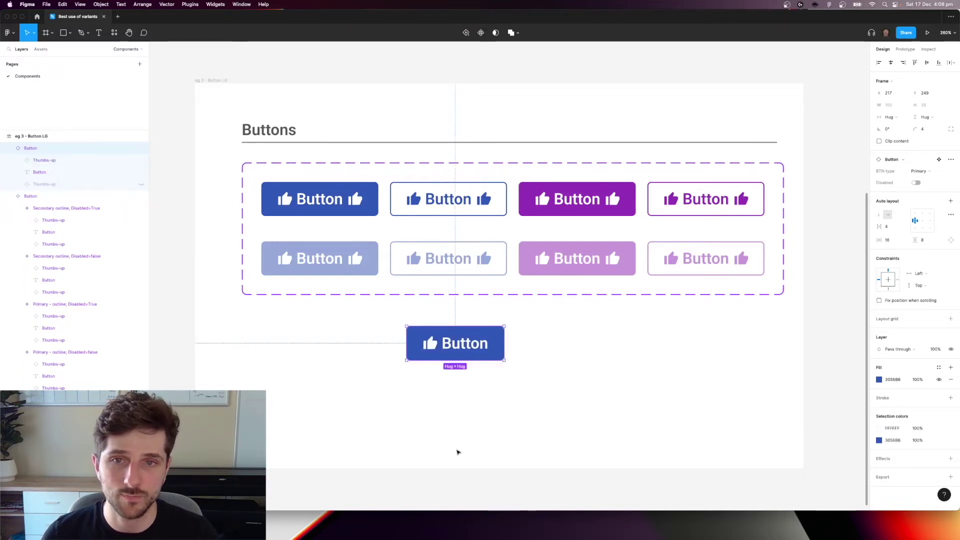
Delete the button instance below the component set.
{"action": "left_click", "coordinate": [458, 446]}
{"action": "left_click", "coordinate": [478, 351]}
{"action": "key", "text": "BackSpace"}
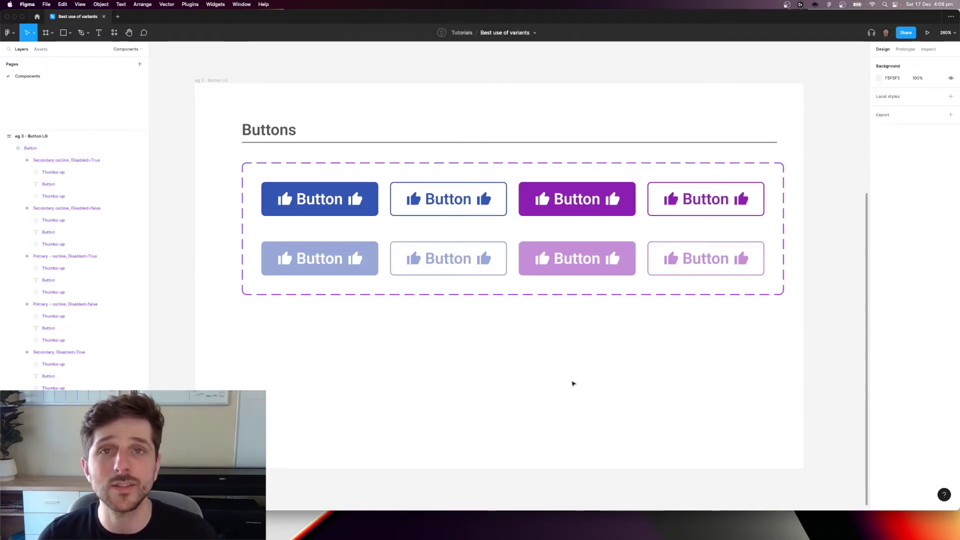
Add a Boolean component property named Icon L with the value True to the Button component set.
{"action": "scroll", "coordinate": [573, 349], "scroll_direction": "up", "scroll_amount": 1}
{"action": "scroll", "coordinate": [573, 349], "scroll_direction": "up", "scroll_amount": 1}
{"action": "scroll", "coordinate": [574, 350], "scroll_direction": "right", "scroll_amount": 1}
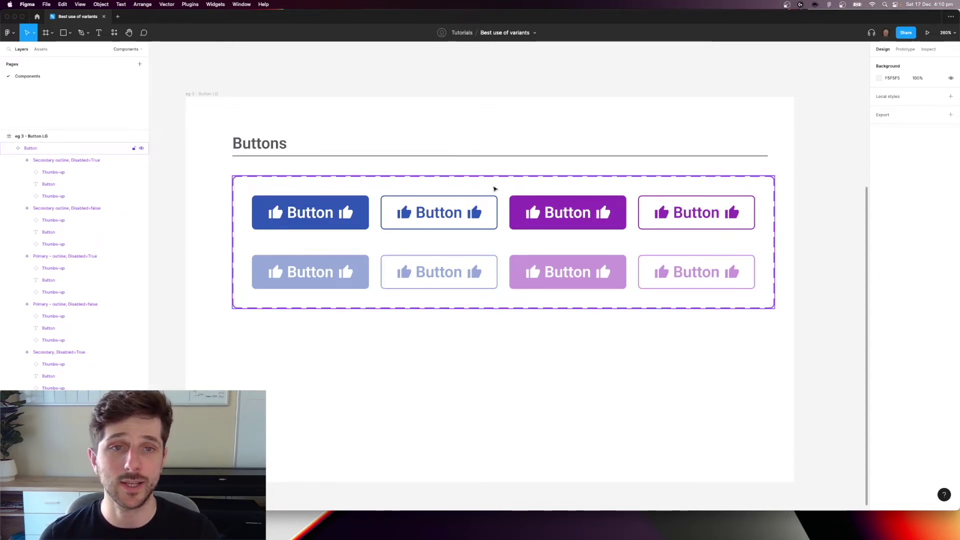
{"action": "left_click", "coordinate": [494, 189]}
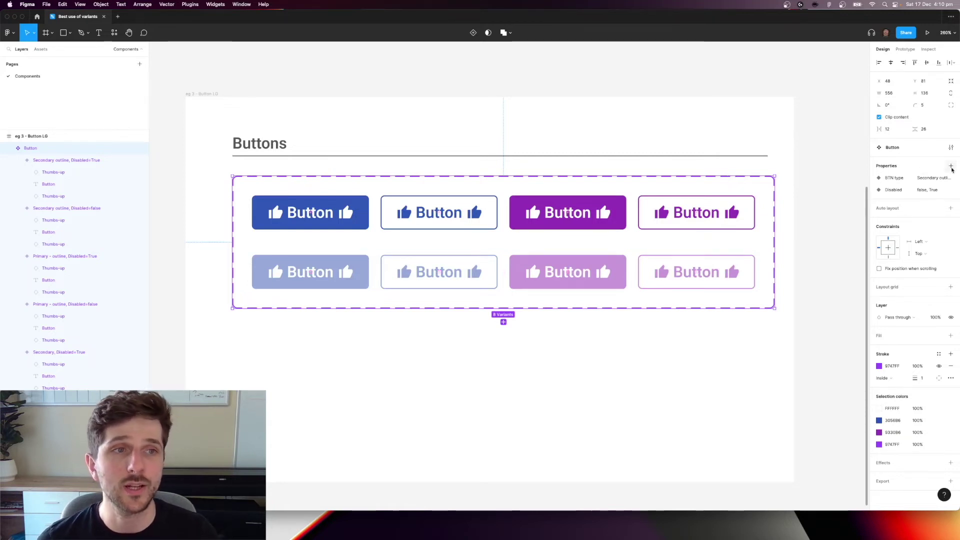
{"action": "left_click", "coordinate": [951, 167]}
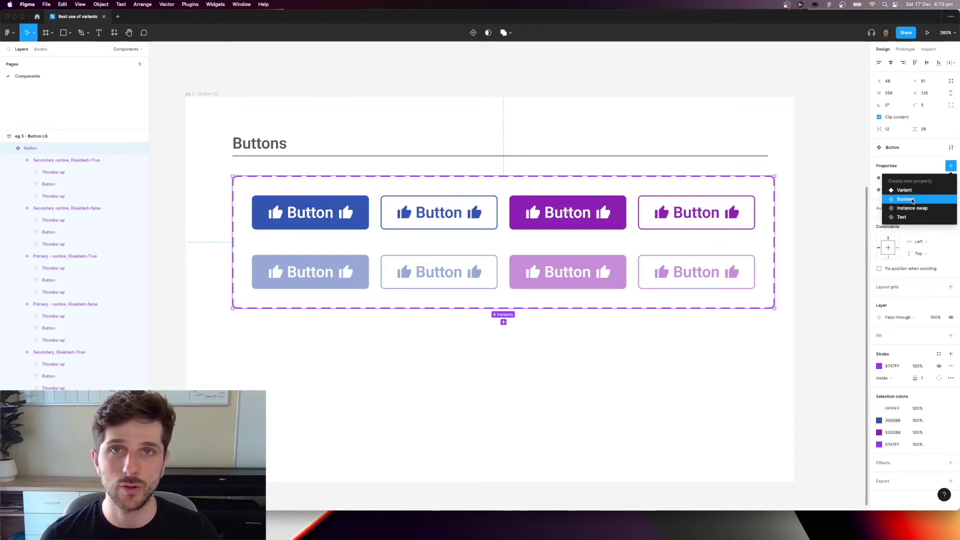
{"action": "left_click", "coordinate": [906, 199]}
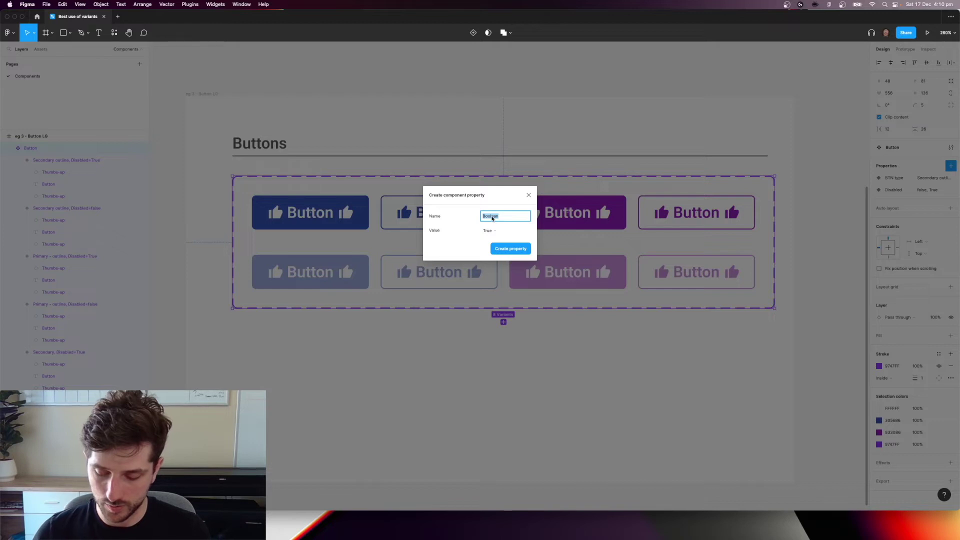
{"action": "type", "text": "Icon L"}
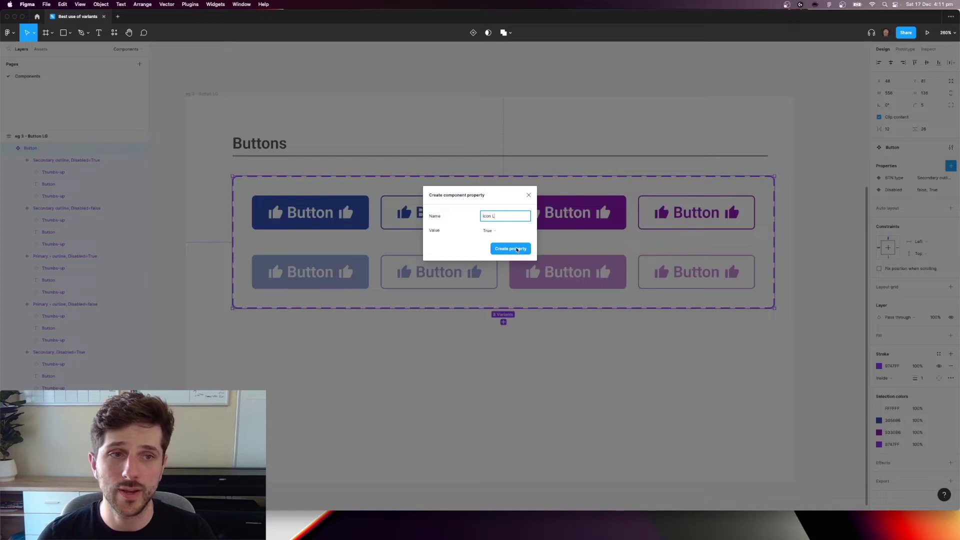
{"action": "left_click", "coordinate": [517, 249]}
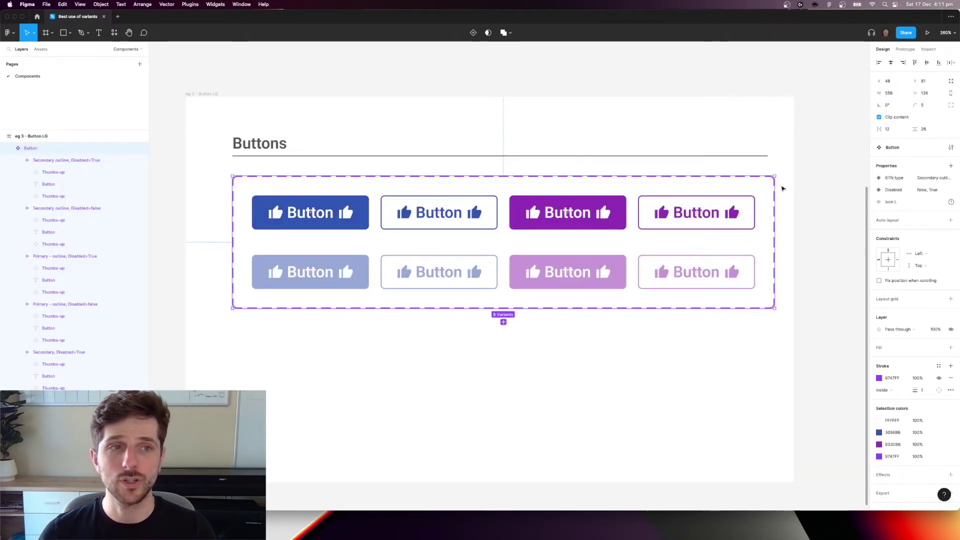
Link the layer visibility of the leading Thumbs-up icons in all variants to the Icon L property.
{"action": "mouse_move", "coordinate": [950, 202]}
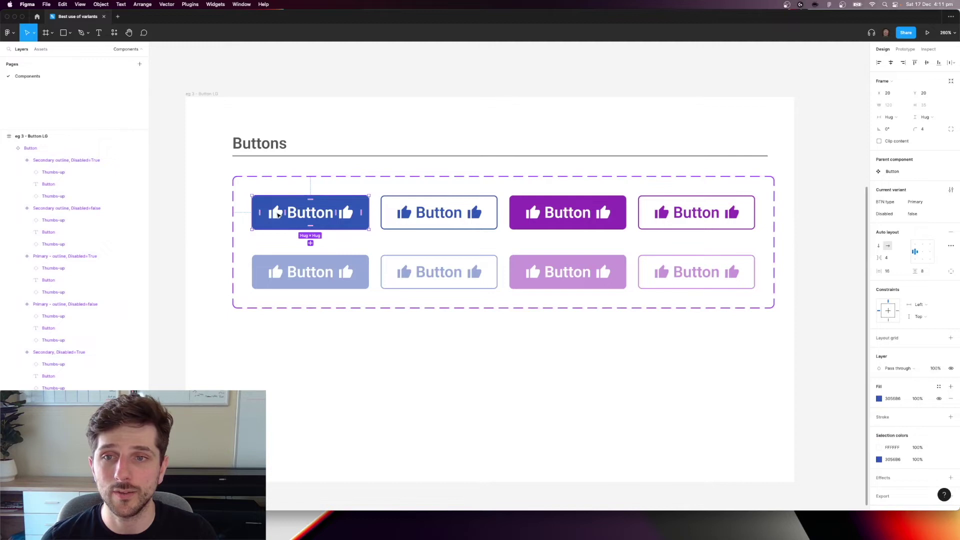
{"action": "left_click", "coordinate": [276, 214]}
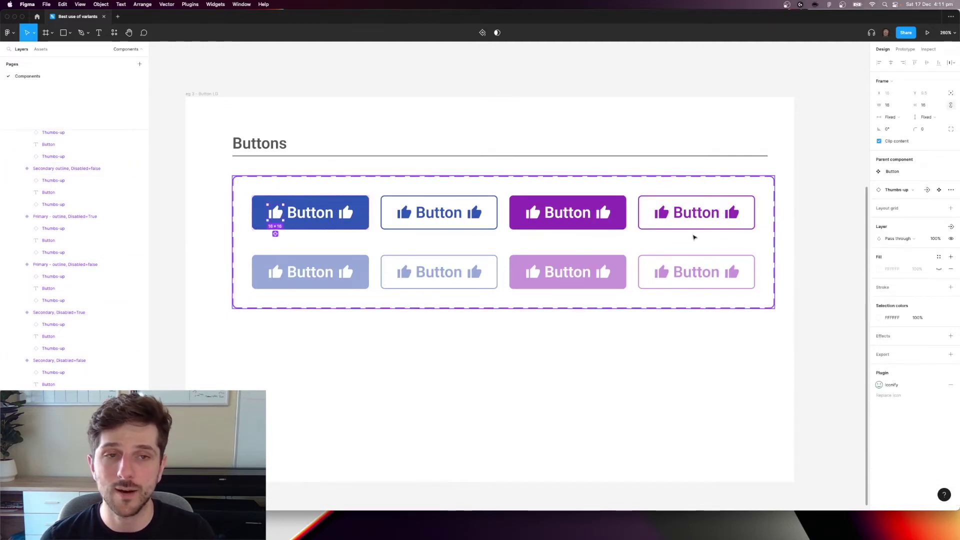
{"action": "left_click", "coordinate": [275, 234]}
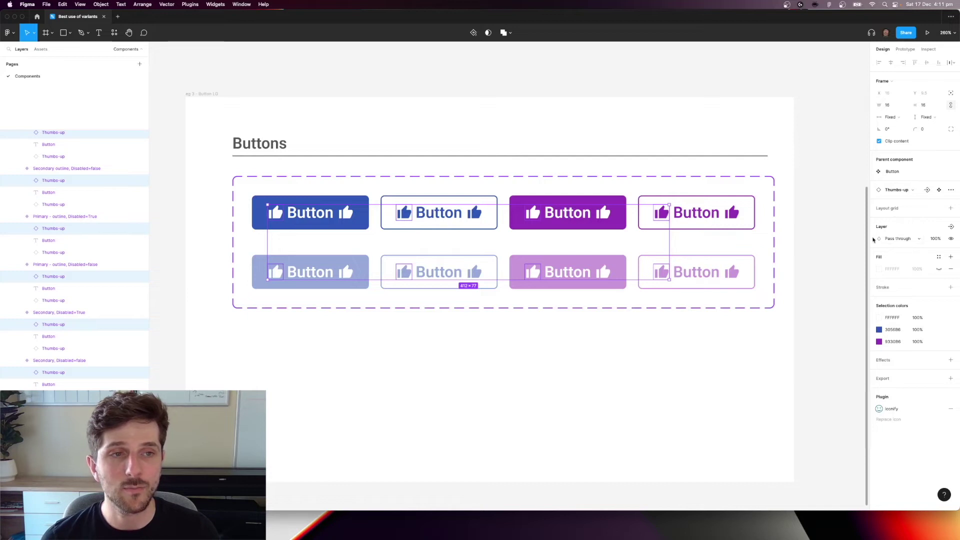
{"action": "left_click", "coordinate": [952, 228]}
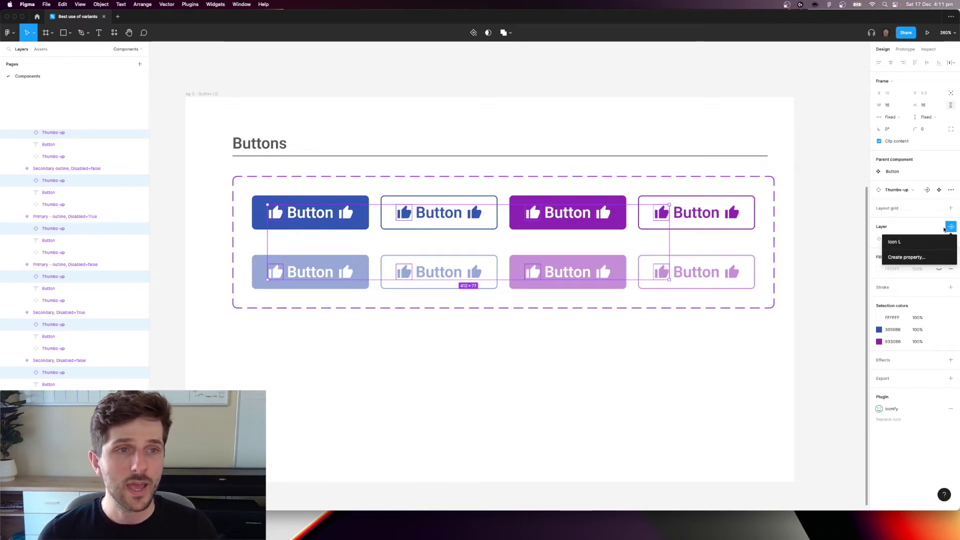
{"action": "left_click", "coordinate": [899, 242]}
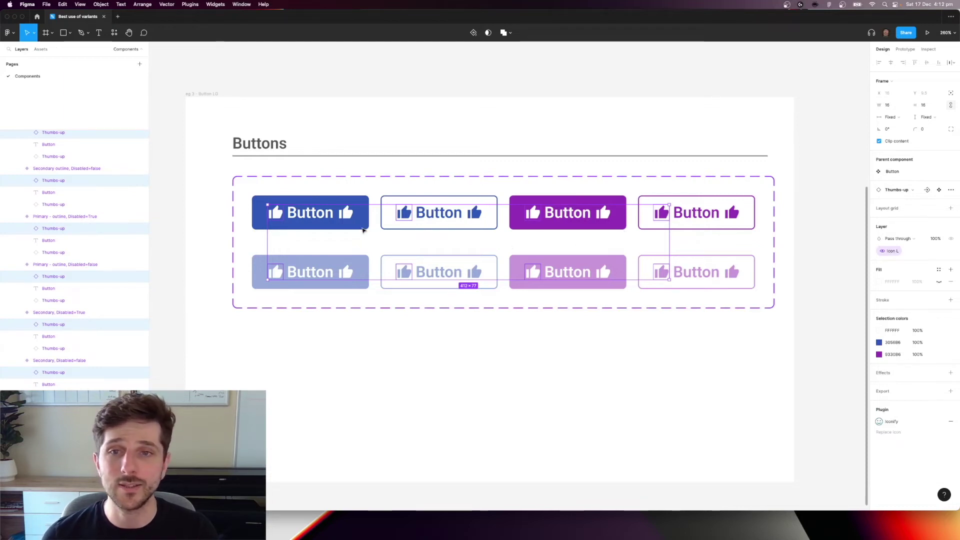
Place an instance of the enabled filled Primary button below the component set and switch its Icon L property off and back on.
{"action": "left_click", "coordinate": [378, 238]}
{"action": "left_click", "coordinate": [352, 222]}
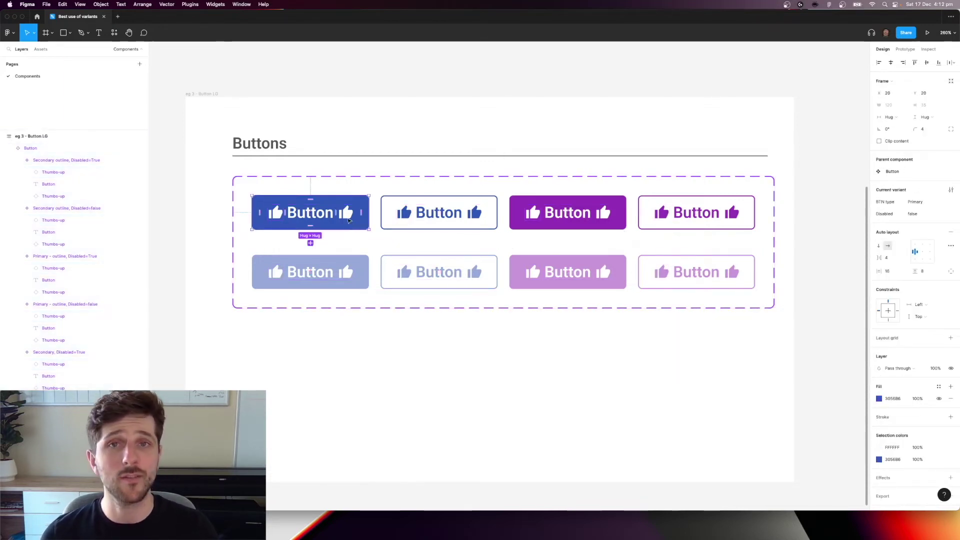
{"action": "left_click_drag", "start_coordinate": [313, 216], "coordinate": [430, 373]}
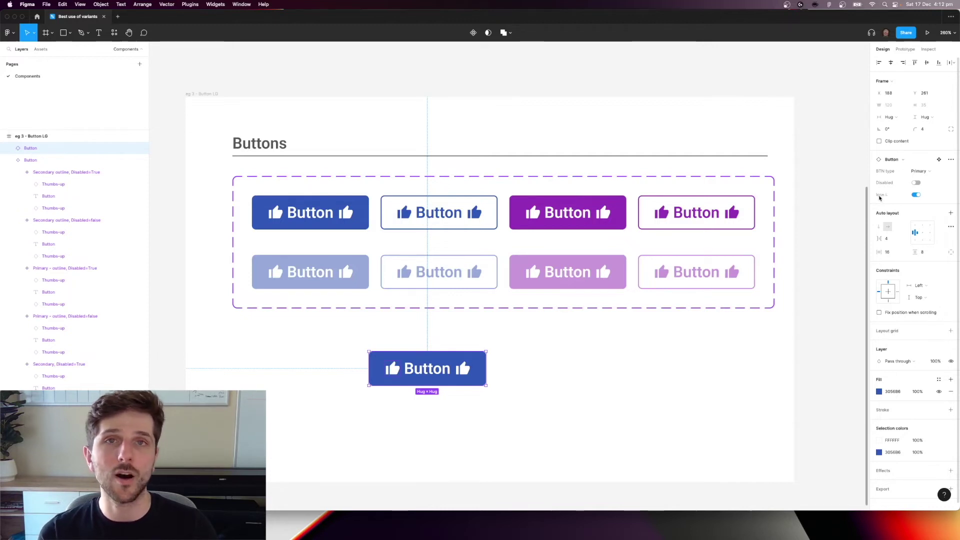
{"action": "left_click", "coordinate": [916, 195]}
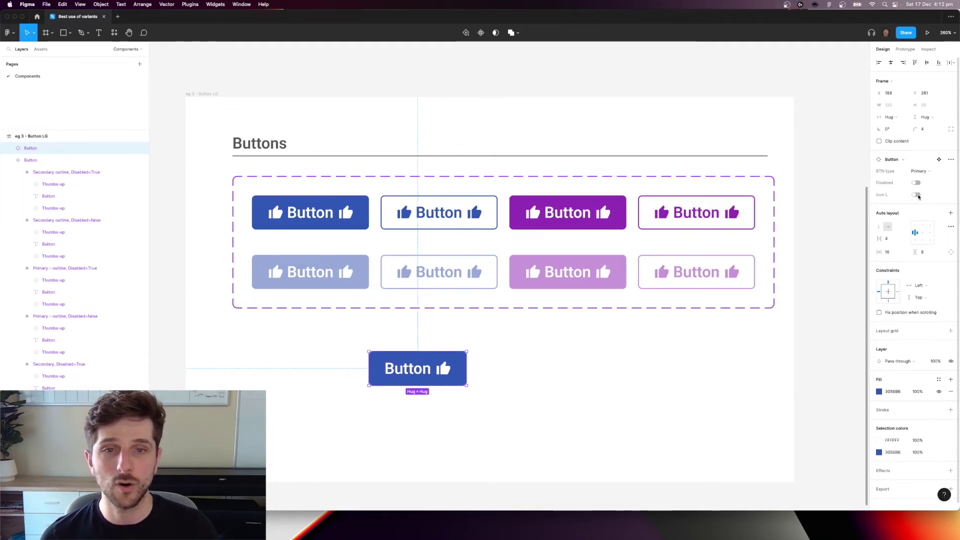
{"action": "left_click", "coordinate": [917, 195]}
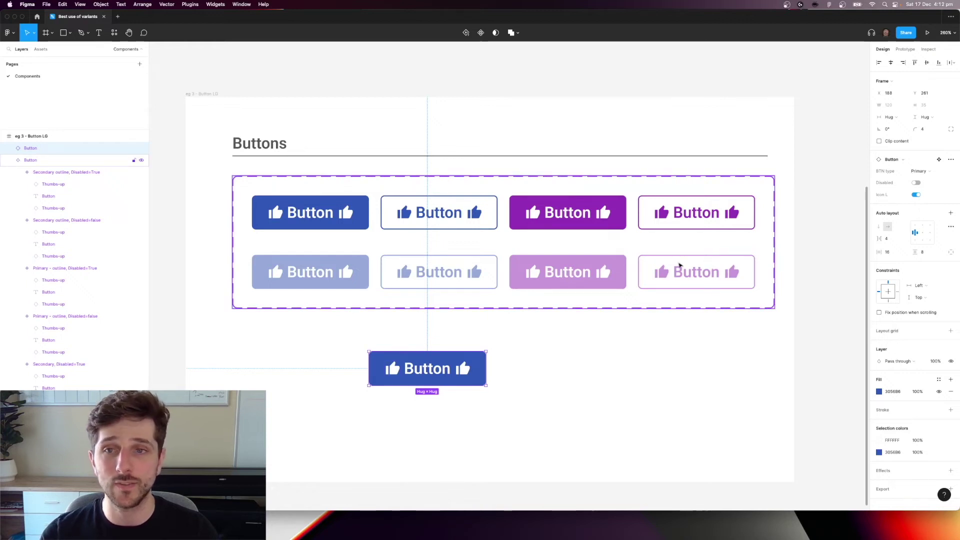
Hide and restore the instance's trailing icon through its layer visibility, and toggle Icon L off and on for comparison.
{"action": "double_click", "coordinate": [469, 371]}
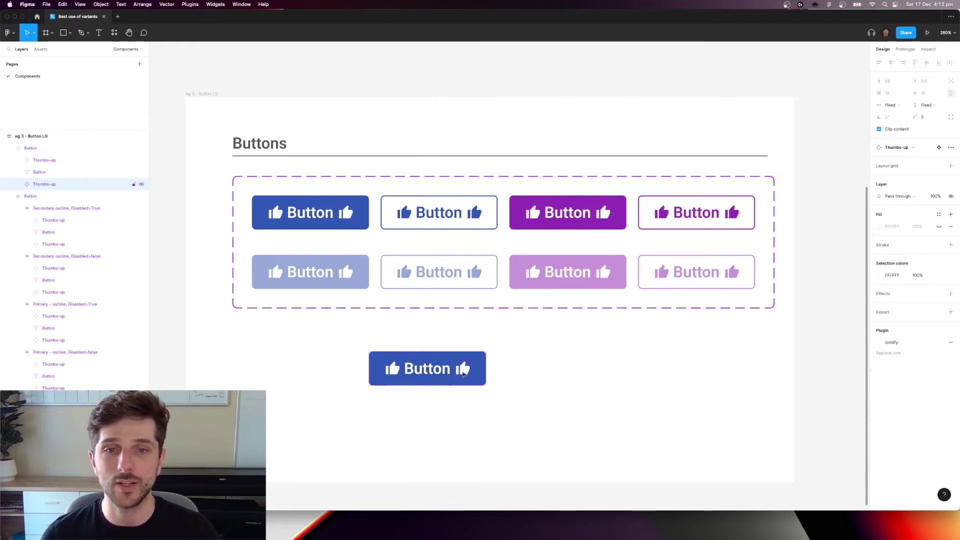
{"action": "key", "text": "super+shift+h"}
{"action": "left_click", "coordinate": [588, 406]}
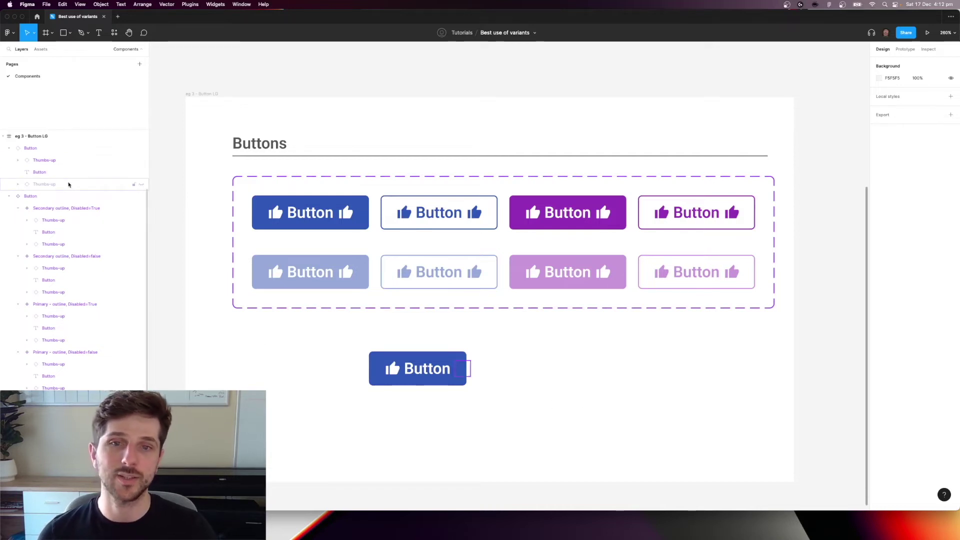
{"action": "left_click", "coordinate": [456, 362]}
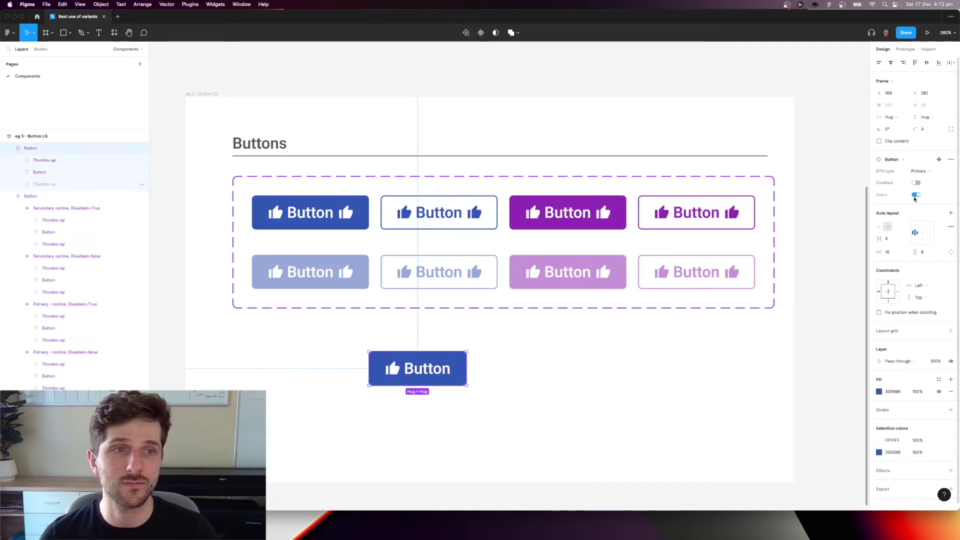
{"action": "left_click", "coordinate": [141, 185]}
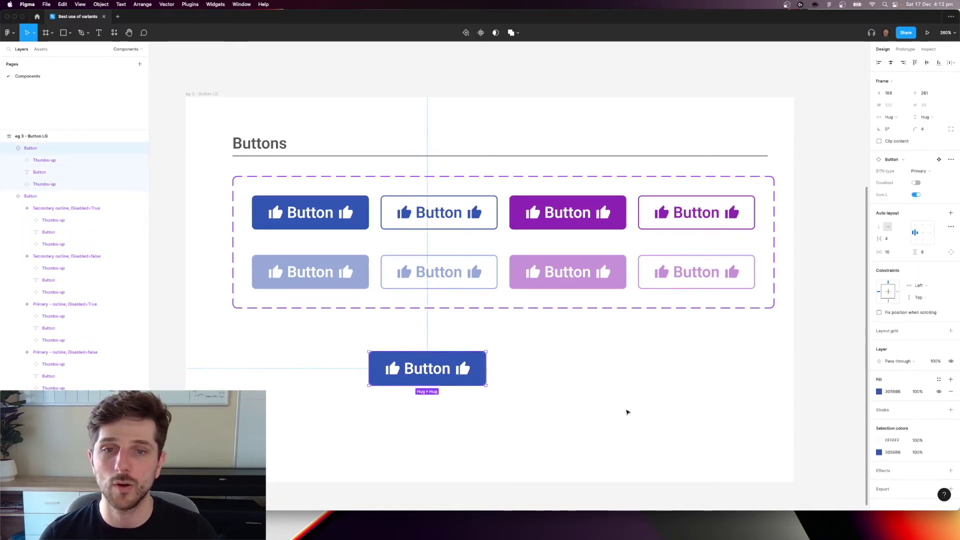
{"action": "left_click", "coordinate": [917, 196]}
{"action": "left_click", "coordinate": [917, 196]}
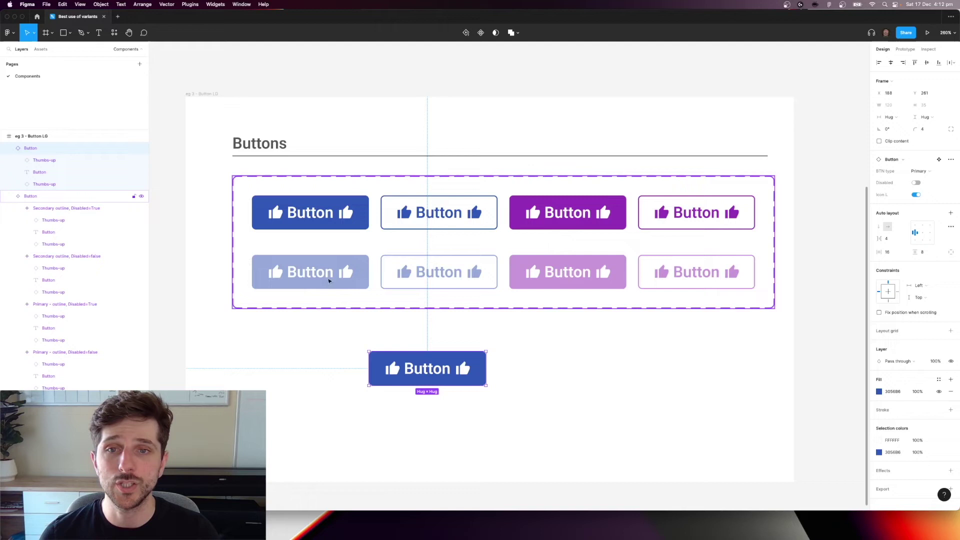
Link the layer visibility of the trailing Thumbs-up icons in all variants to a new Boolean property named Icon R, value True.
{"action": "double_click", "coordinate": [345, 214]}
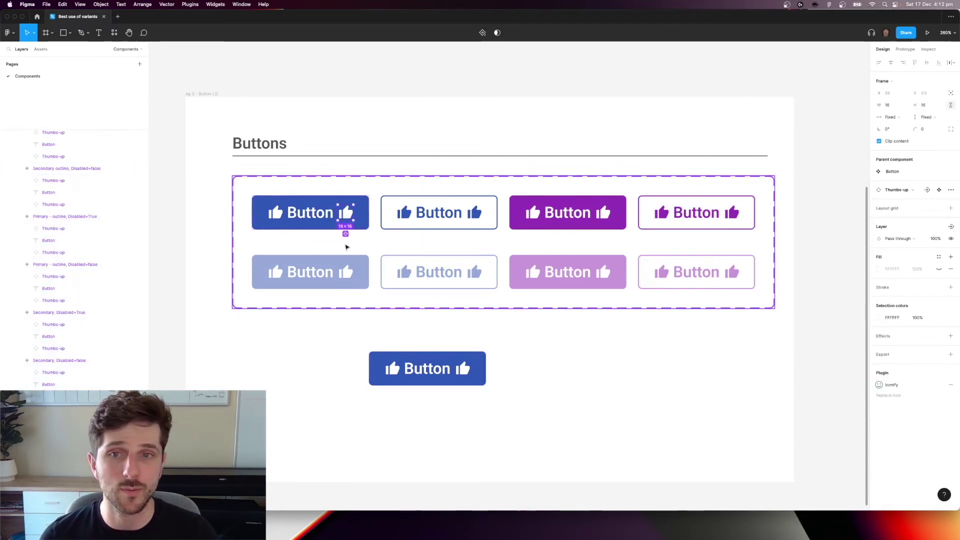
{"action": "key", "text": "super+alt+a"}
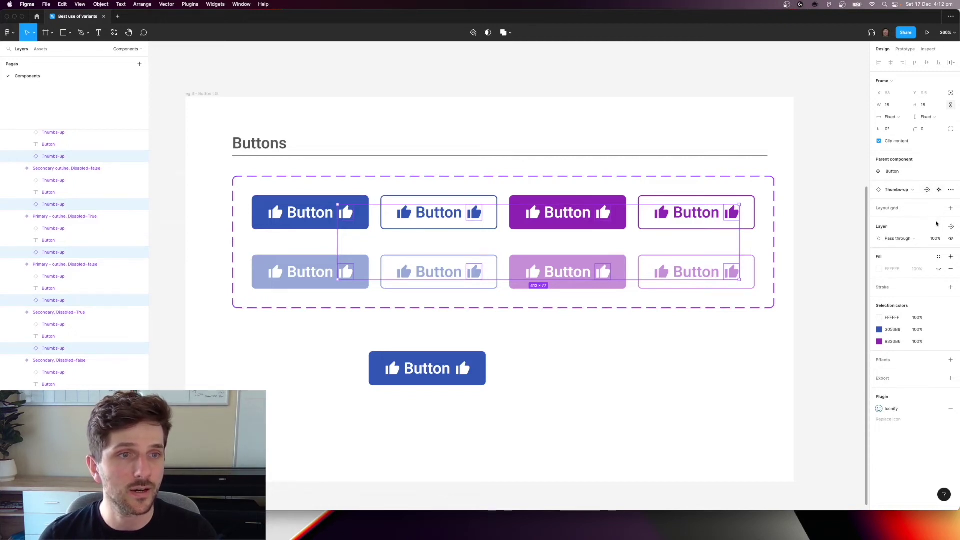
{"action": "left_click", "coordinate": [950, 227]}
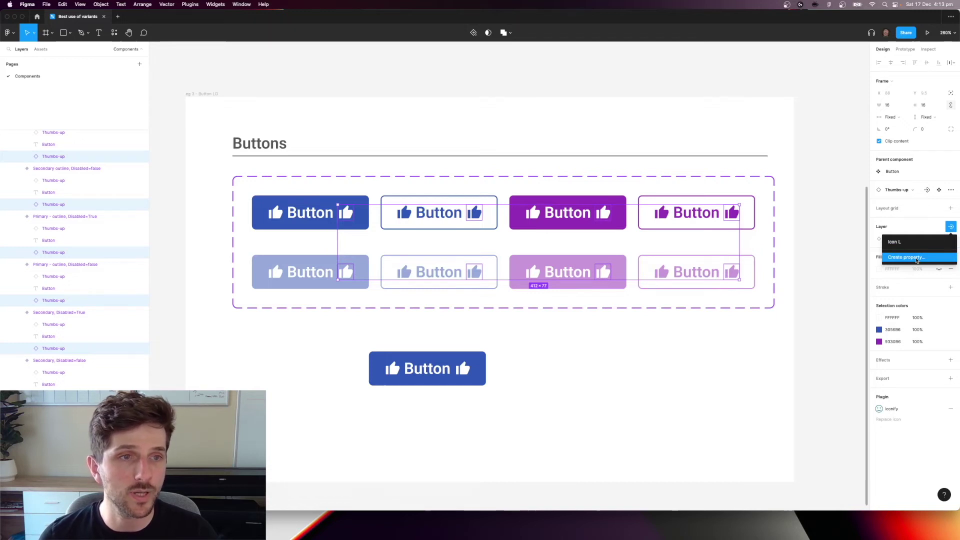
{"action": "left_click", "coordinate": [906, 257]}
{"action": "type", "text": "Icon"}
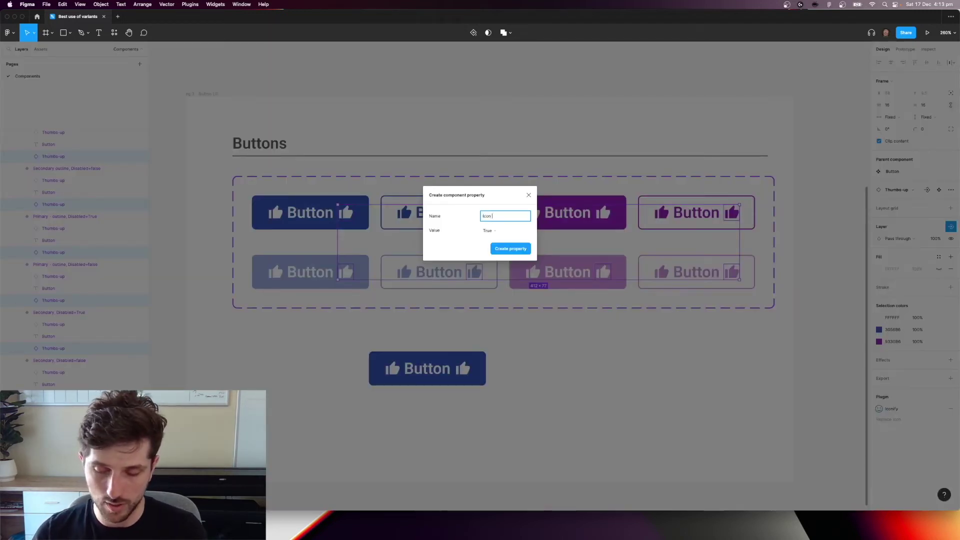
{"action": "left_click", "coordinate": [511, 249]}
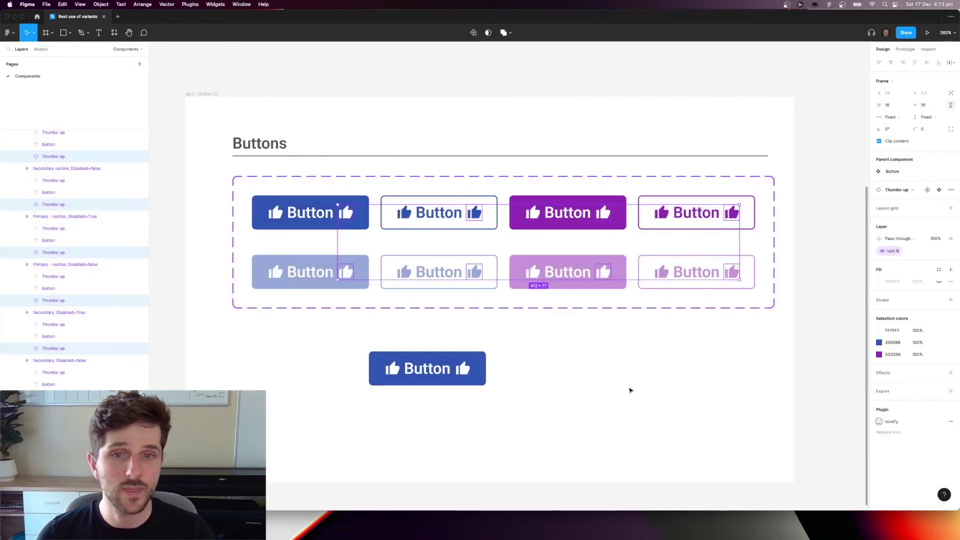
Switch the Icon L property of the button instance below the component set off and back on.
{"action": "left_click", "coordinate": [627, 389]}
{"action": "left_click", "coordinate": [427, 368]}
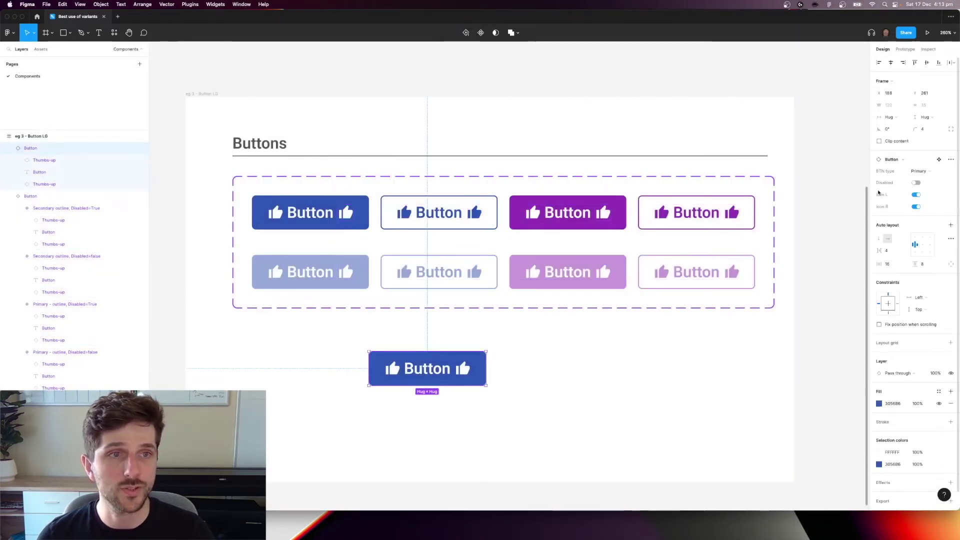
{"action": "left_click", "coordinate": [916, 195]}
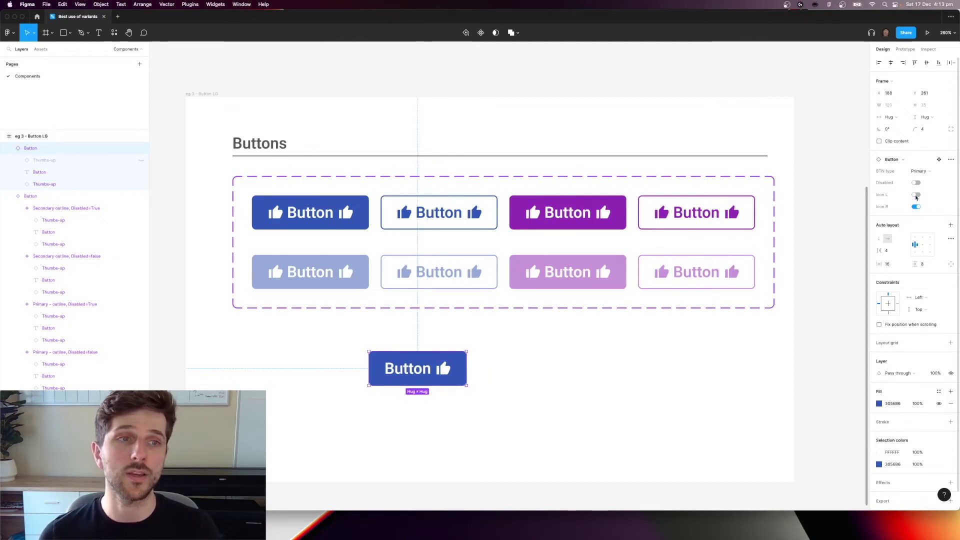
{"action": "left_click", "coordinate": [916, 195]}
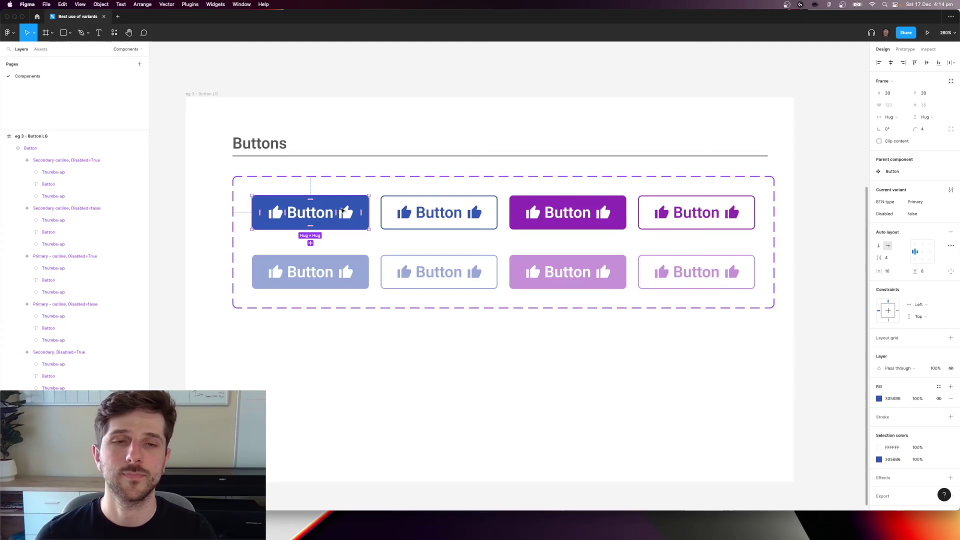
Place a new instance of the enabled filled Primary button below the component set.
{"action": "left_click", "coordinate": [414, 351]}
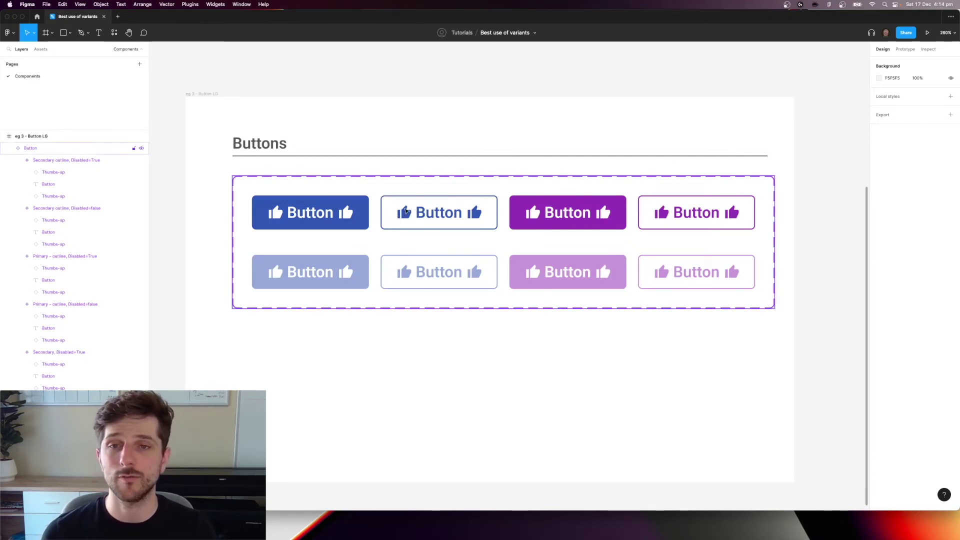
{"action": "left_click", "coordinate": [314, 214]}
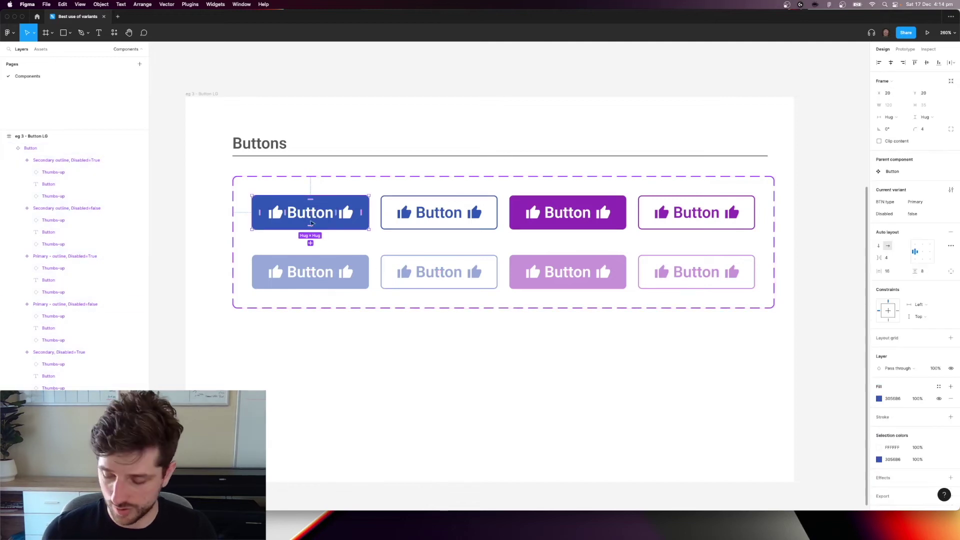
{"action": "left_click_drag", "start_coordinate": [311, 220], "coordinate": [430, 352]}
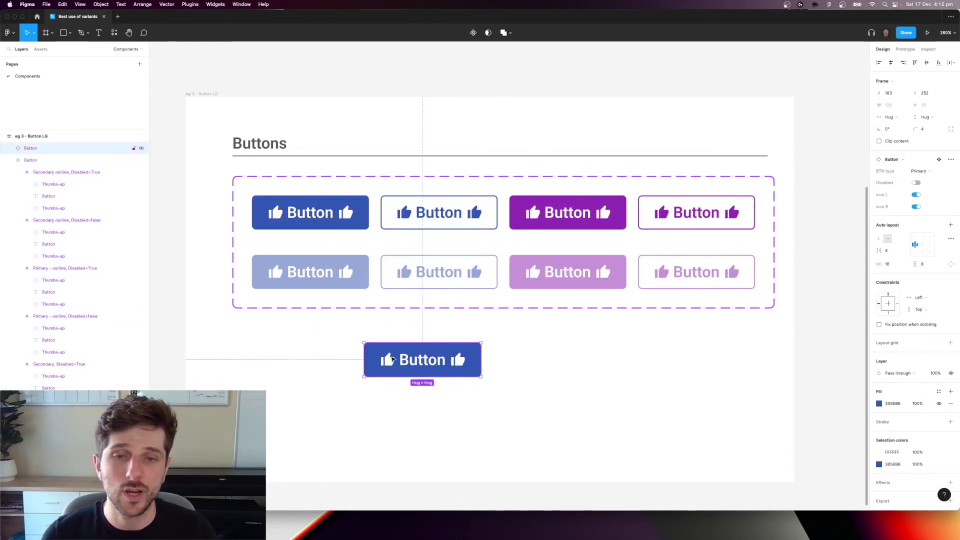
Try swapping the instance's leading Thumbs-up icon for the Star component directly on the nested layer, and undo the swap.
{"action": "double_click", "coordinate": [396, 361]}
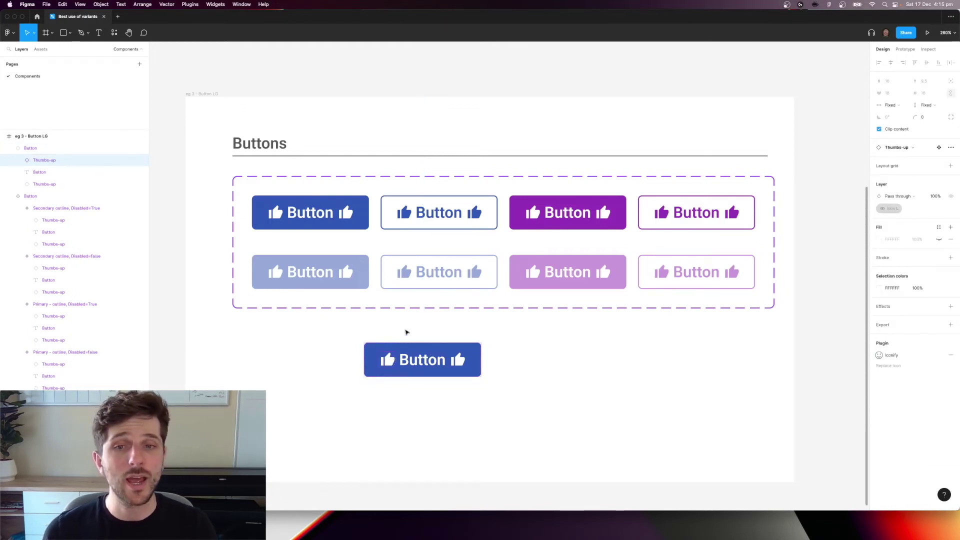
{"action": "left_click", "coordinate": [903, 148]}
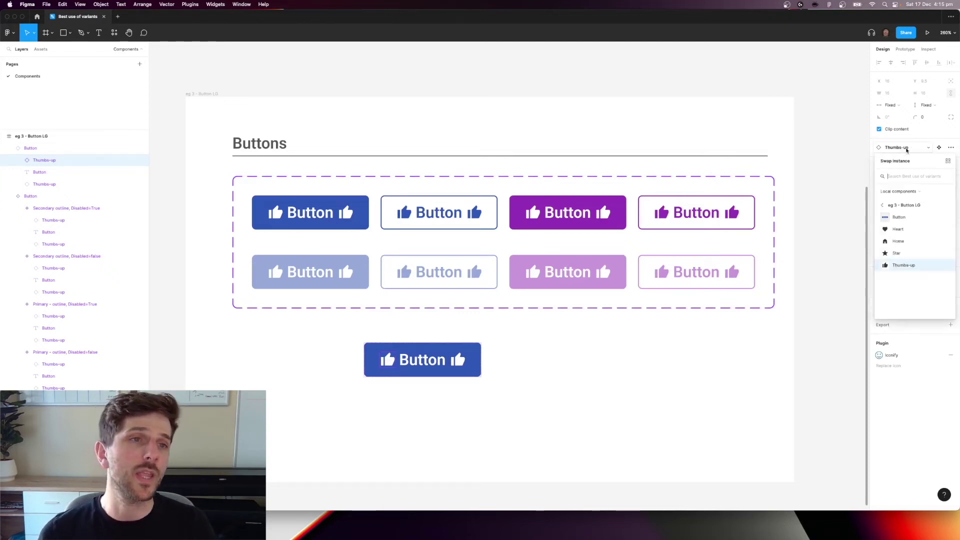
{"action": "left_click", "coordinate": [902, 255]}
{"action": "left_click", "coordinate": [335, 358]}
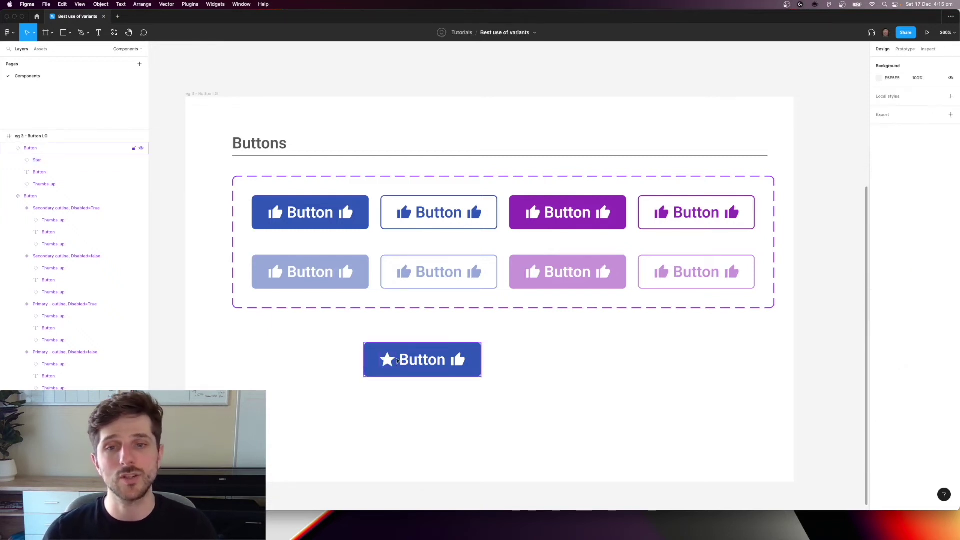
{"action": "left_click", "coordinate": [398, 361]}
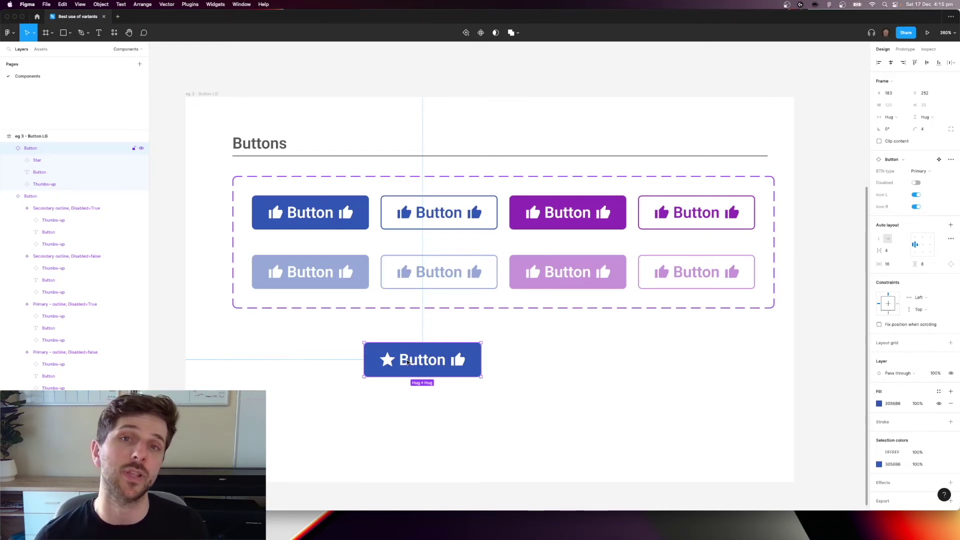
{"action": "key", "text": "Escape"}
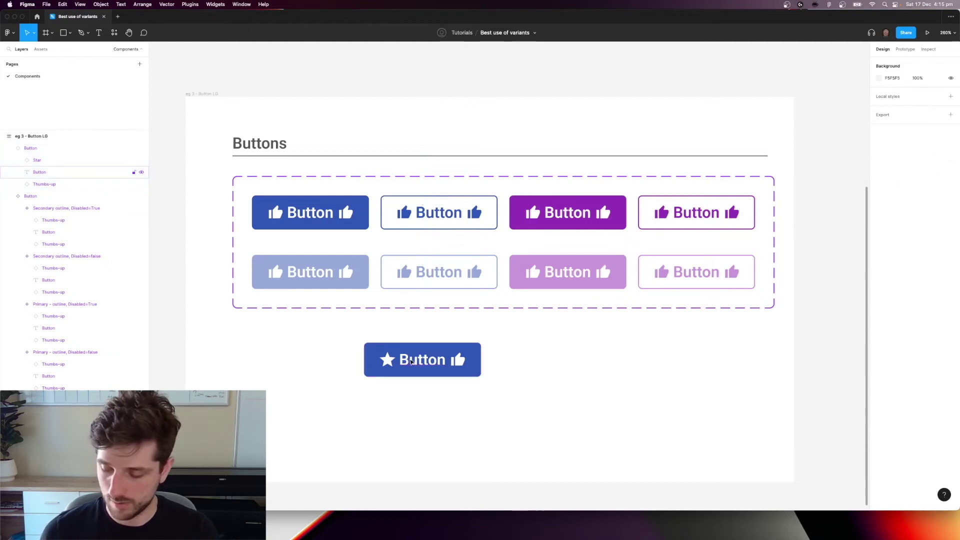
{"action": "key", "text": "ctrl+z"}
{"action": "left_click", "coordinate": [552, 351]}
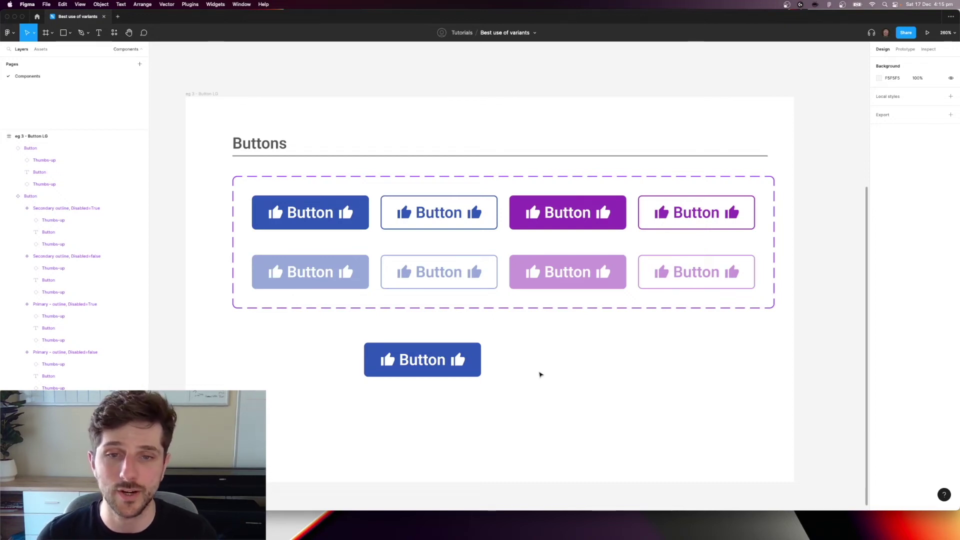
Create an instance swap property named L icon type, value Thumbs-up, for the leading icons in all variants.
{"action": "left_click", "coordinate": [465, 370]}
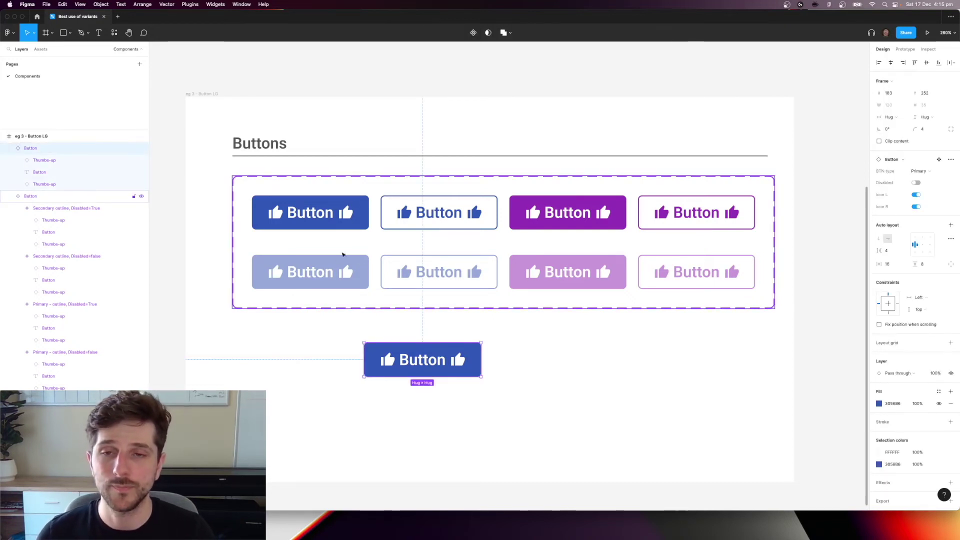
{"action": "double_click", "coordinate": [292, 218]}
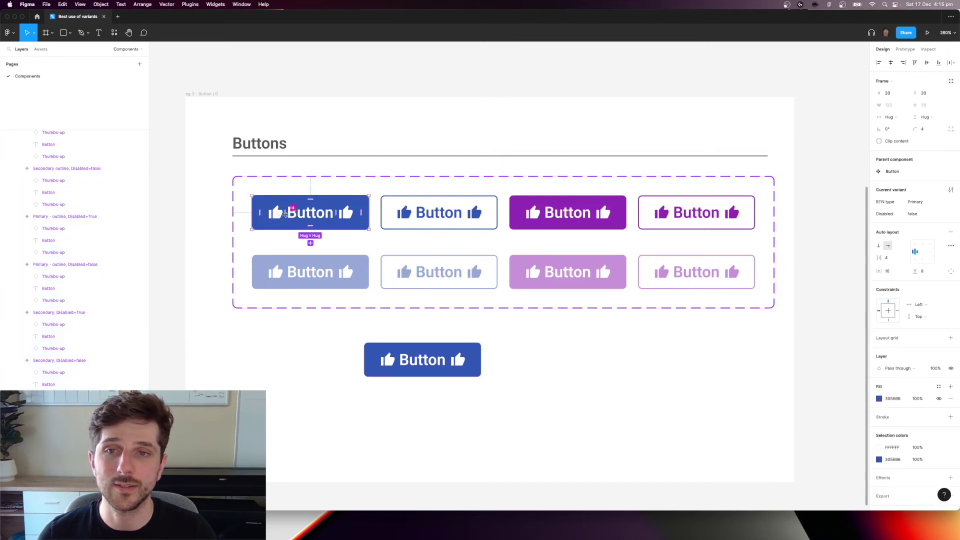
{"action": "left_click", "coordinate": [278, 215]}
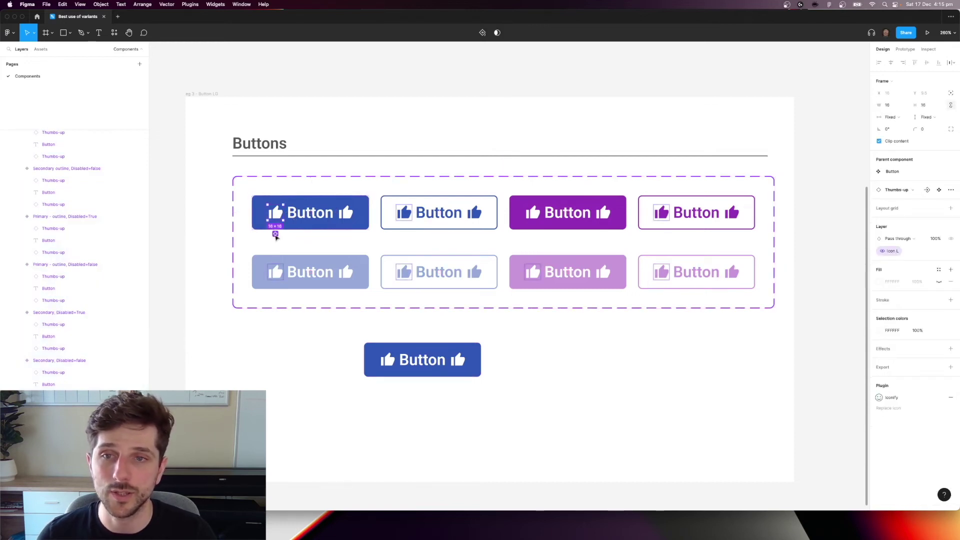
{"action": "left_click", "coordinate": [275, 234]}
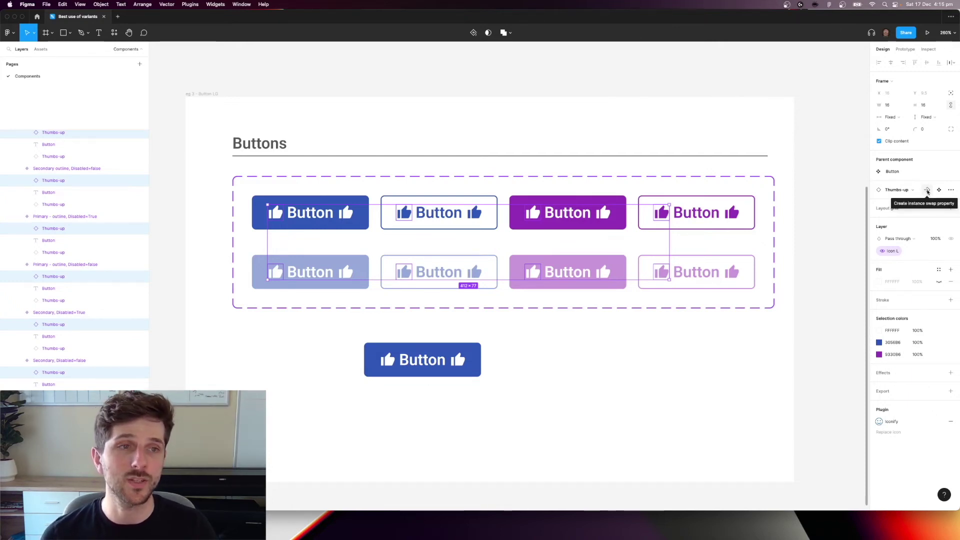
{"action": "left_click", "coordinate": [928, 190]}
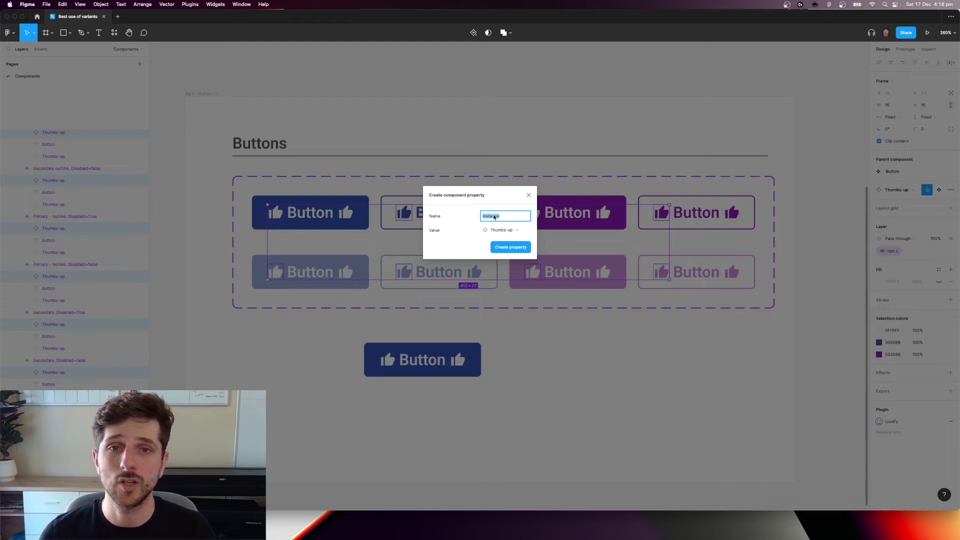
{"action": "type", "text": "I"}
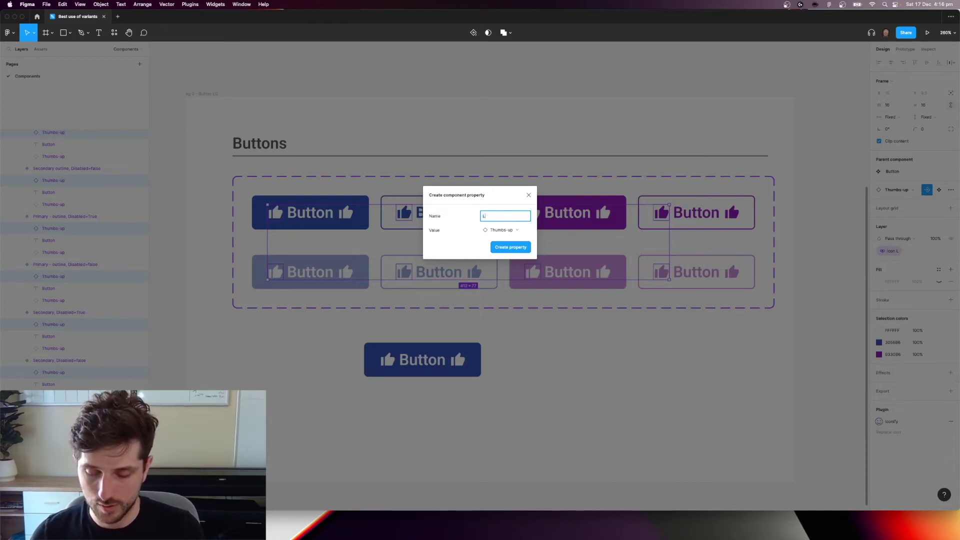
{"action": "type", "text": " icon "}
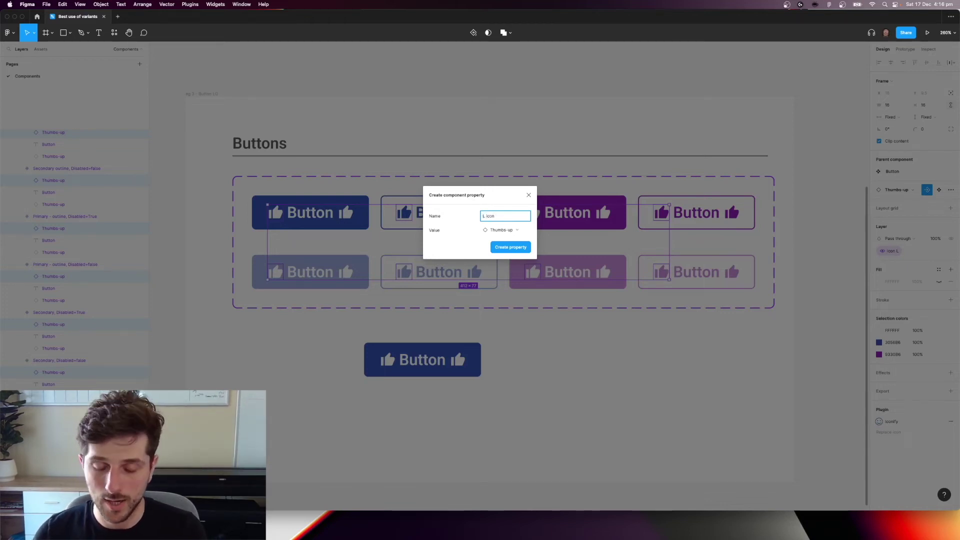
{"action": "type", "text": "type"}
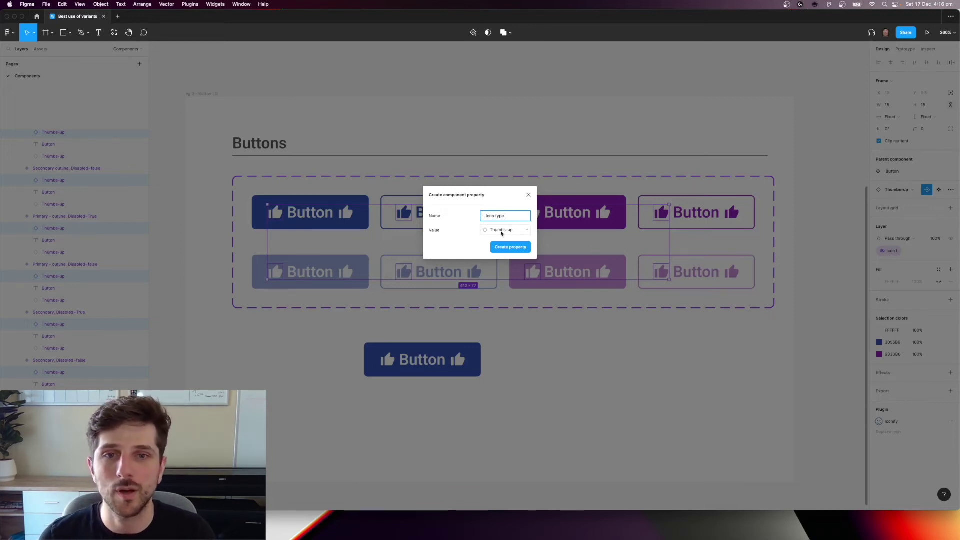
{"action": "left_click", "coordinate": [508, 249]}
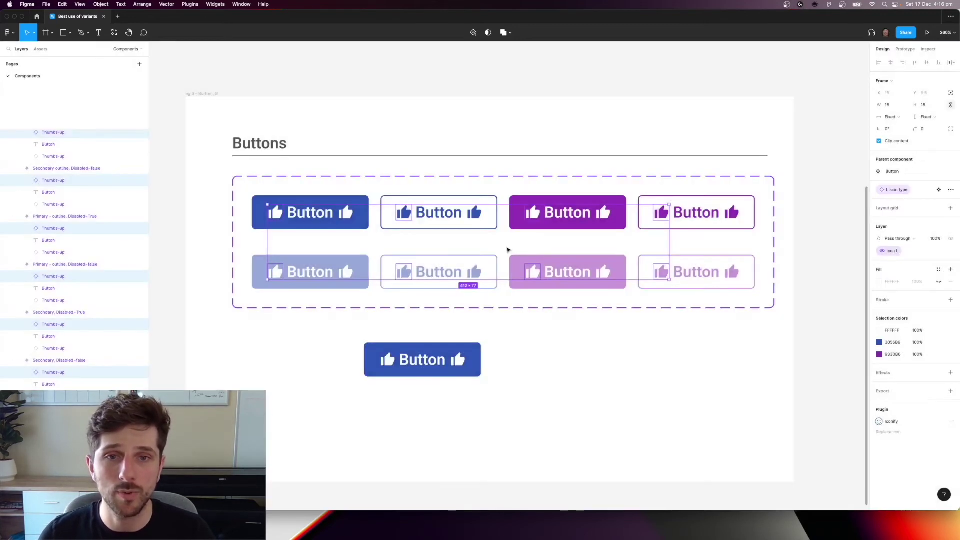
Create an instance swap property named R icon type, value Thumbs-up, for the trailing icons in all variants.
{"action": "left_click", "coordinate": [348, 214]}
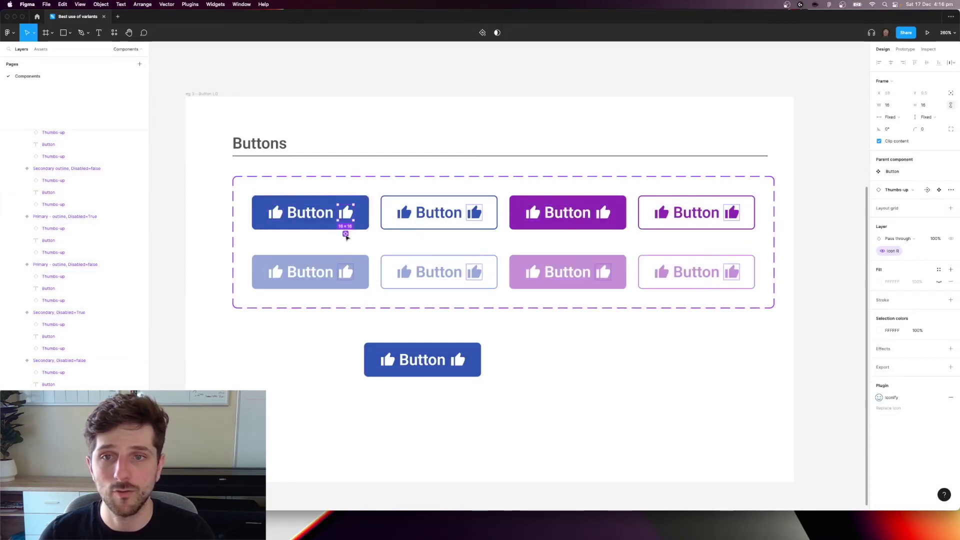
{"action": "key", "text": "super+alt+a"}
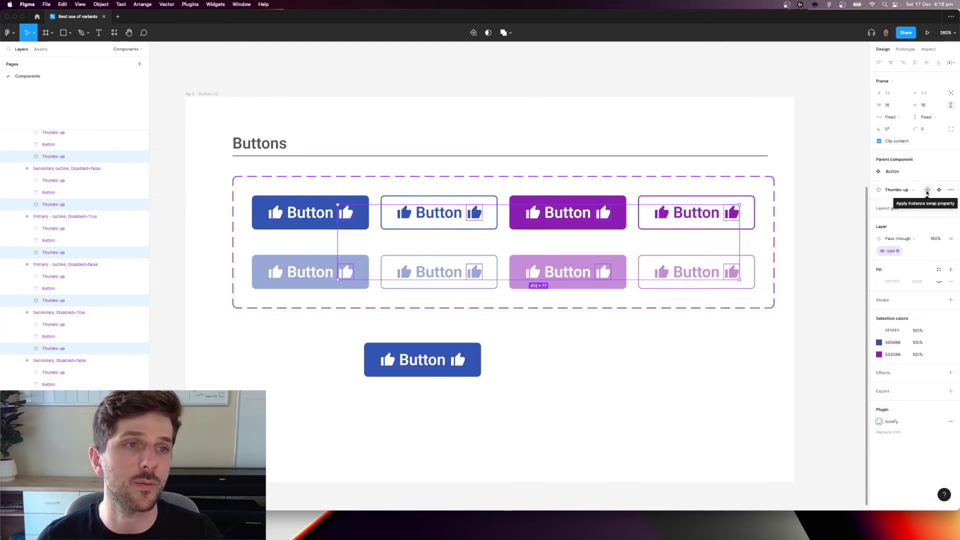
{"action": "left_click", "coordinate": [928, 190]}
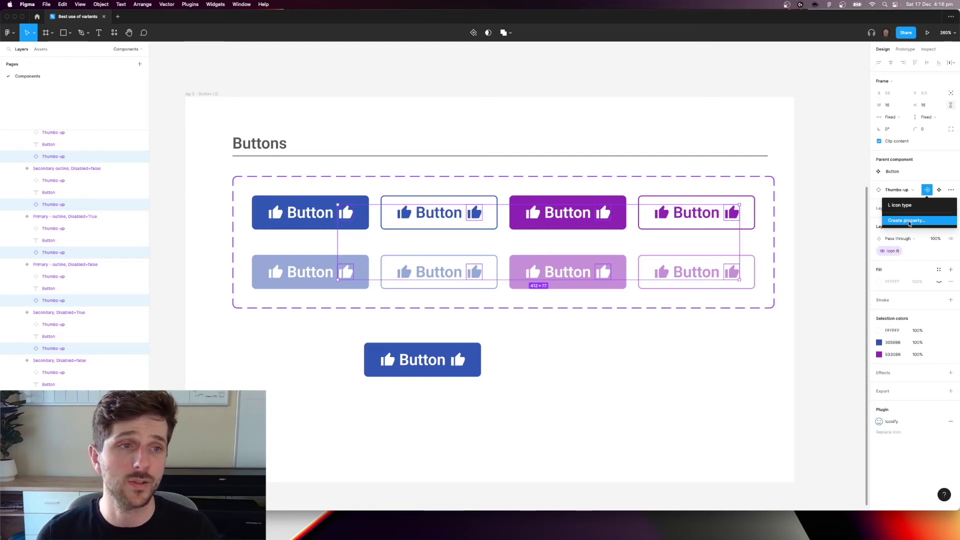
{"action": "left_click", "coordinate": [909, 221]}
{"action": "type", "text": "R"}
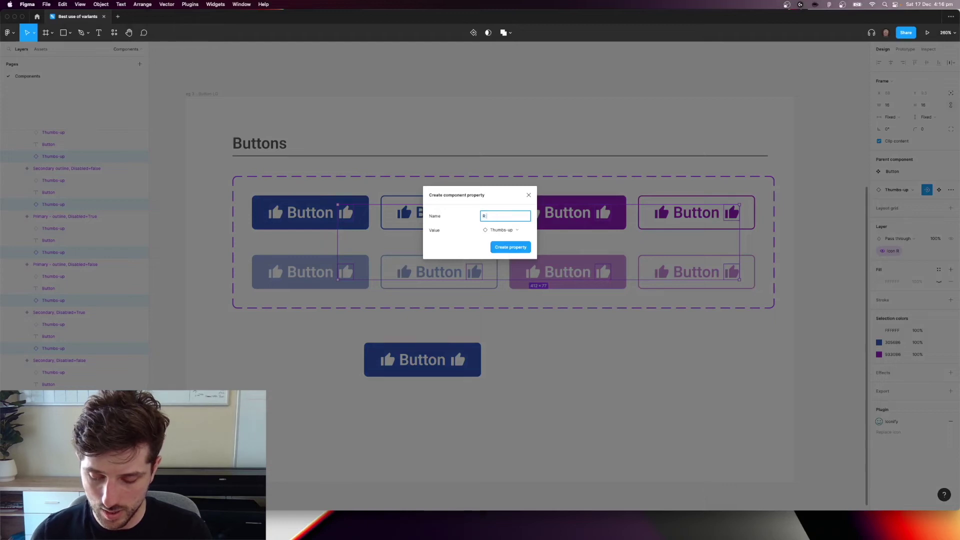
{"action": "type", "text": " icon type"}
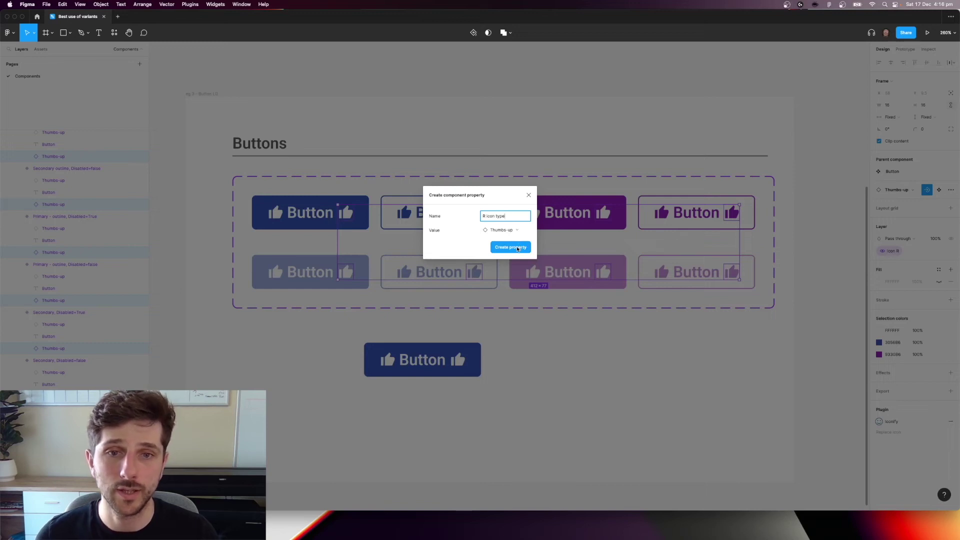
{"action": "left_click", "coordinate": [517, 248]}
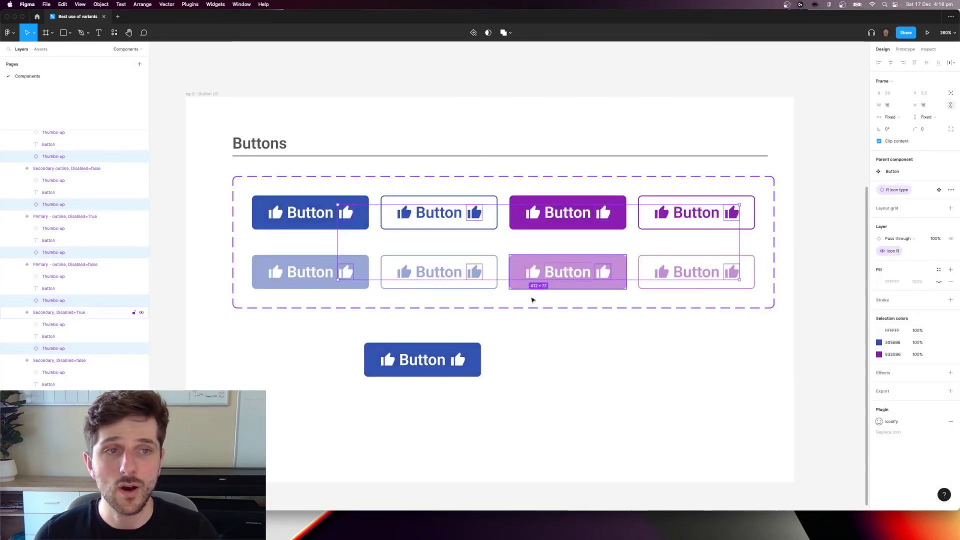
{"action": "left_click", "coordinate": [546, 337]}
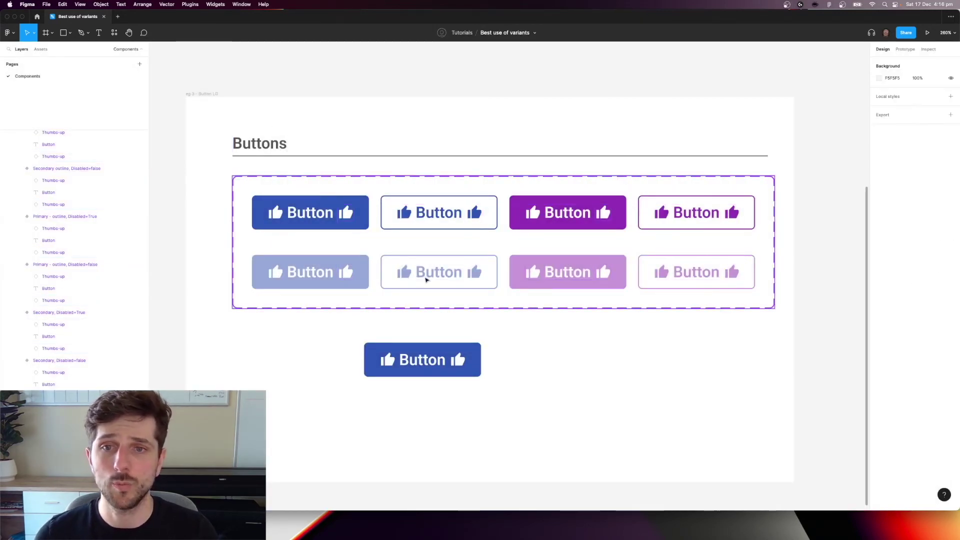
Set the L icon type property of the button instance below the component set to Star.
{"action": "left_click", "coordinate": [449, 350]}
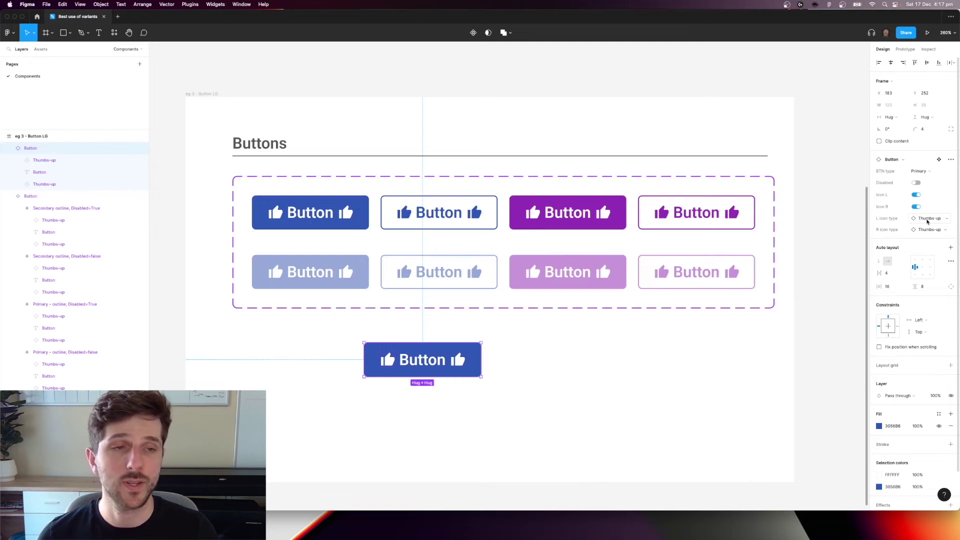
{"action": "left_click", "coordinate": [928, 221]}
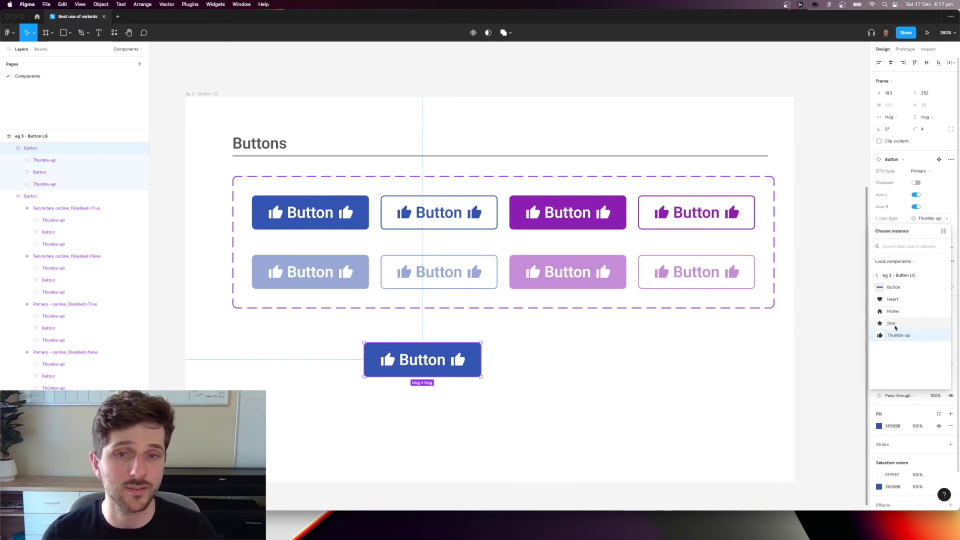
{"action": "left_click", "coordinate": [895, 327]}
{"action": "key", "text": "Escape"}
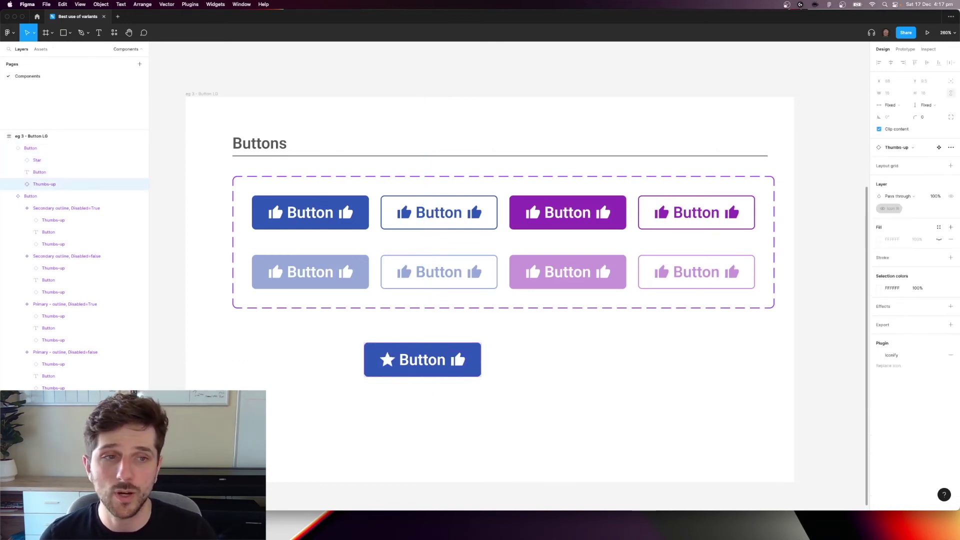
Set the instance's R icon type property to Heart and move the instance to about X 258, Y 274.
{"action": "left_click", "coordinate": [478, 359]}
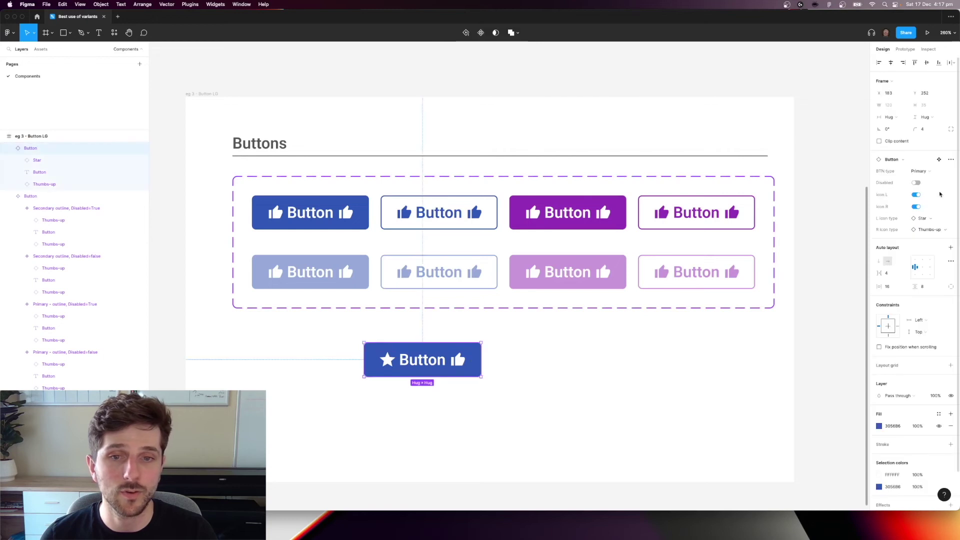
{"action": "left_click", "coordinate": [931, 230]}
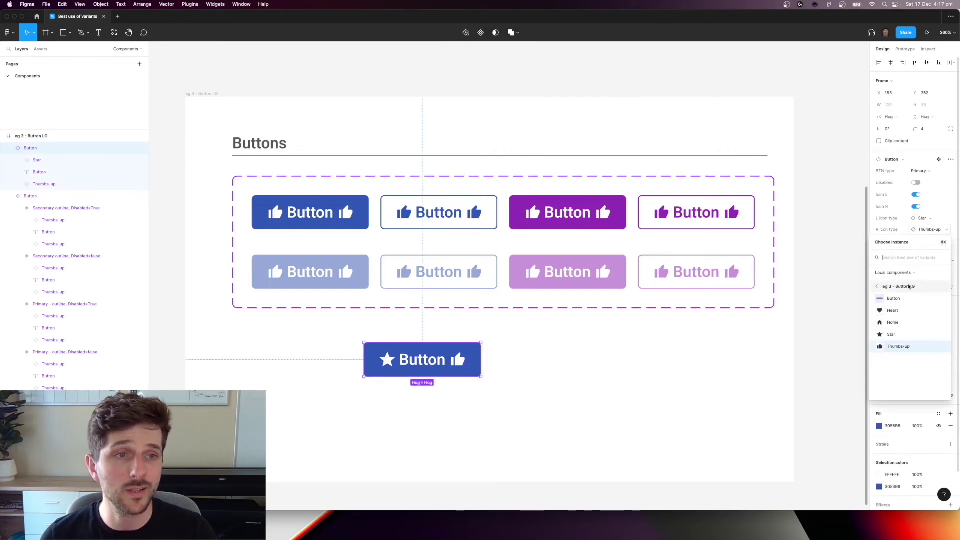
{"action": "left_click", "coordinate": [900, 310]}
{"action": "left_click", "coordinate": [668, 375]}
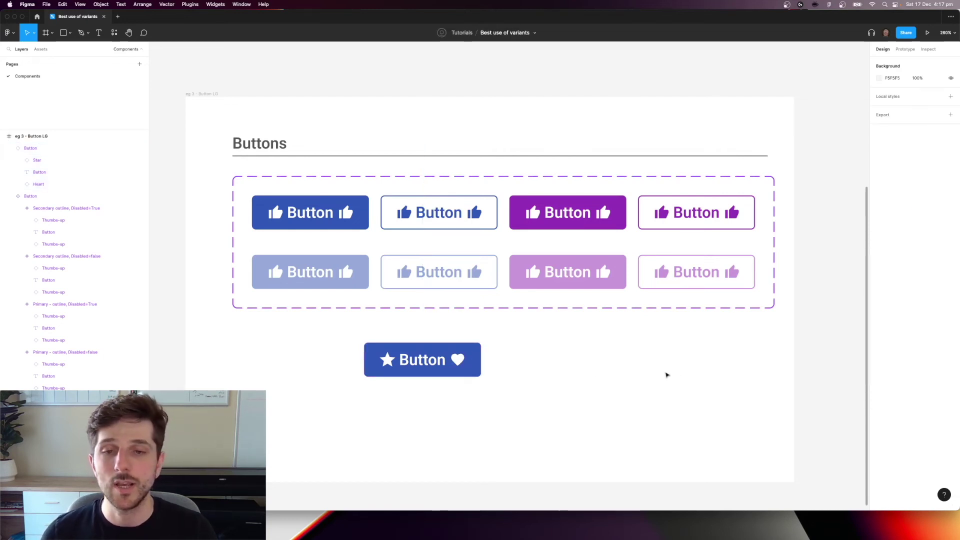
{"action": "left_click_drag", "start_coordinate": [438, 364], "coordinate": [515, 382]}
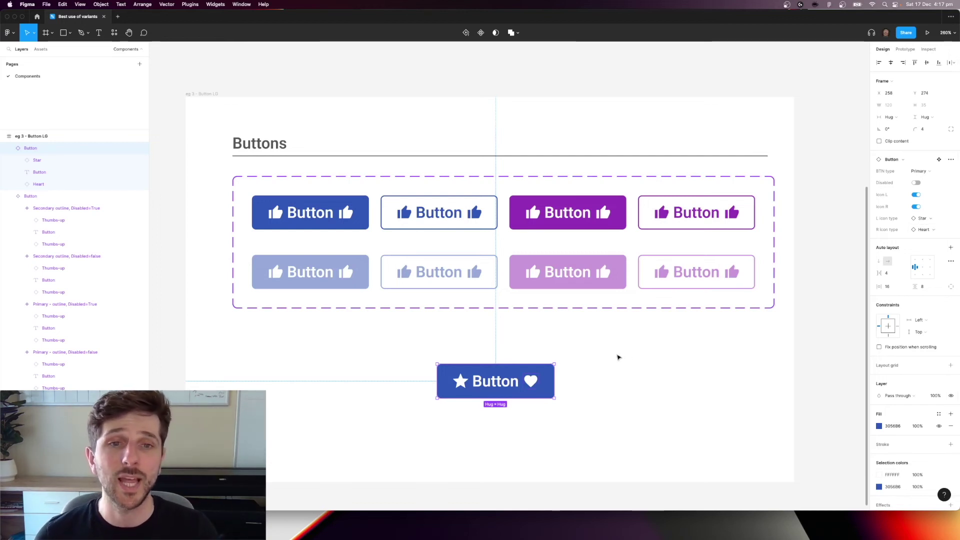
{"action": "left_click", "coordinate": [618, 357]}
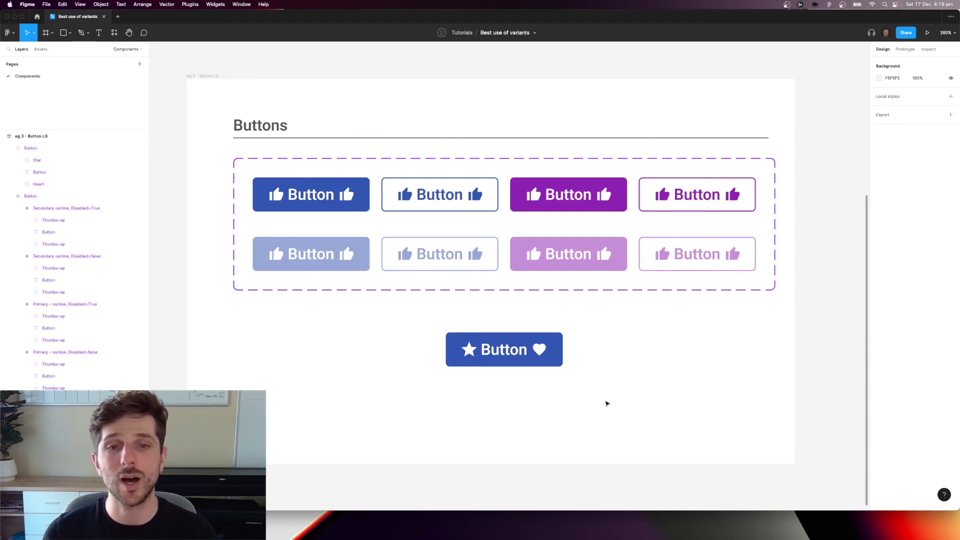
{"action": "left_click", "coordinate": [549, 360]}
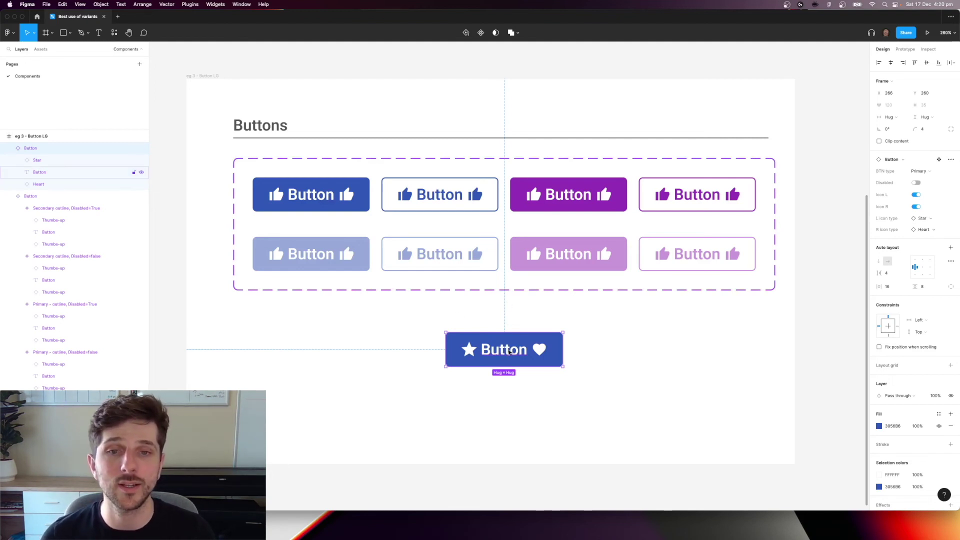
{"action": "double_click", "coordinate": [505, 351]}
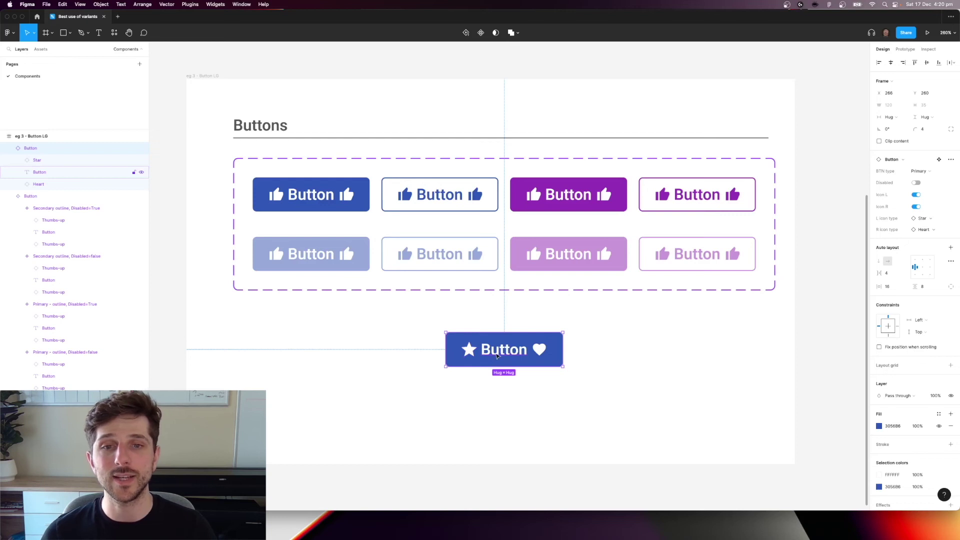
{"action": "double_click", "coordinate": [495, 351]}
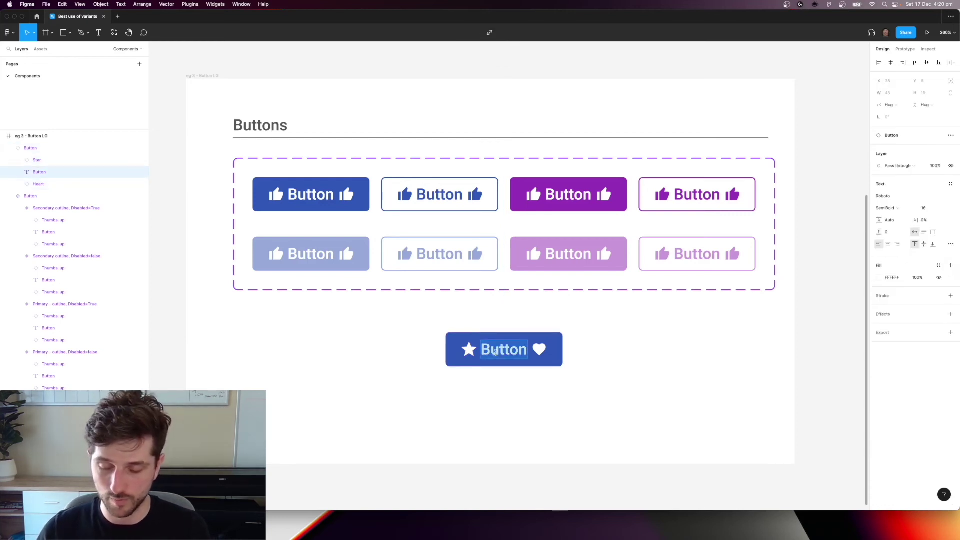
{"action": "left_click", "coordinate": [637, 372]}
{"action": "left_click", "coordinate": [555, 346]}
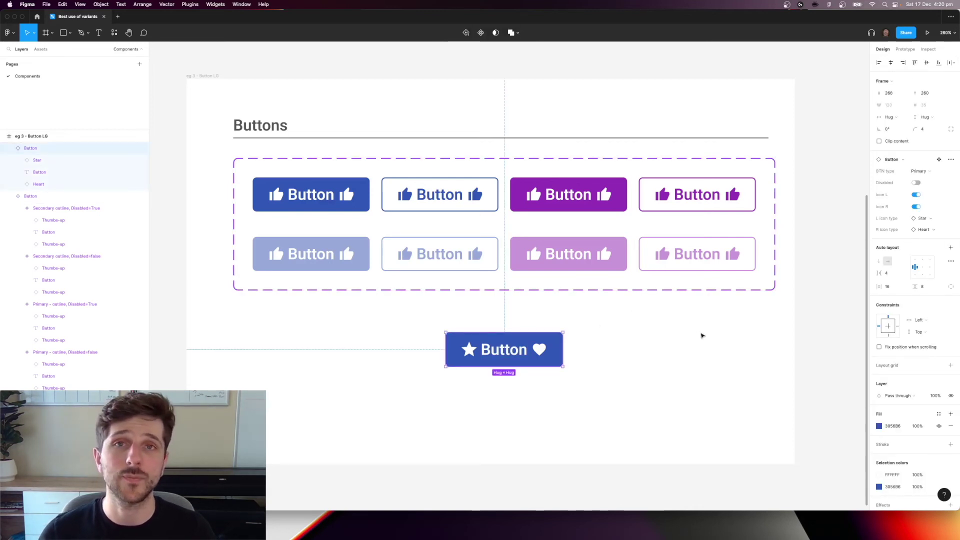
{"action": "left_click", "coordinate": [696, 336]}
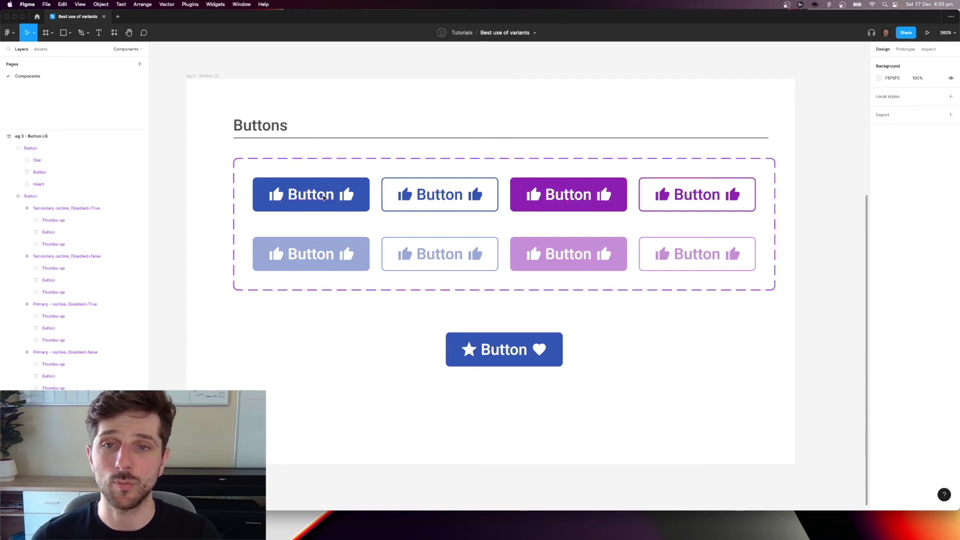
Create a text property named BTN text, value Button, for the label layers in all variants of the component set.
{"action": "double_click", "coordinate": [320, 200]}
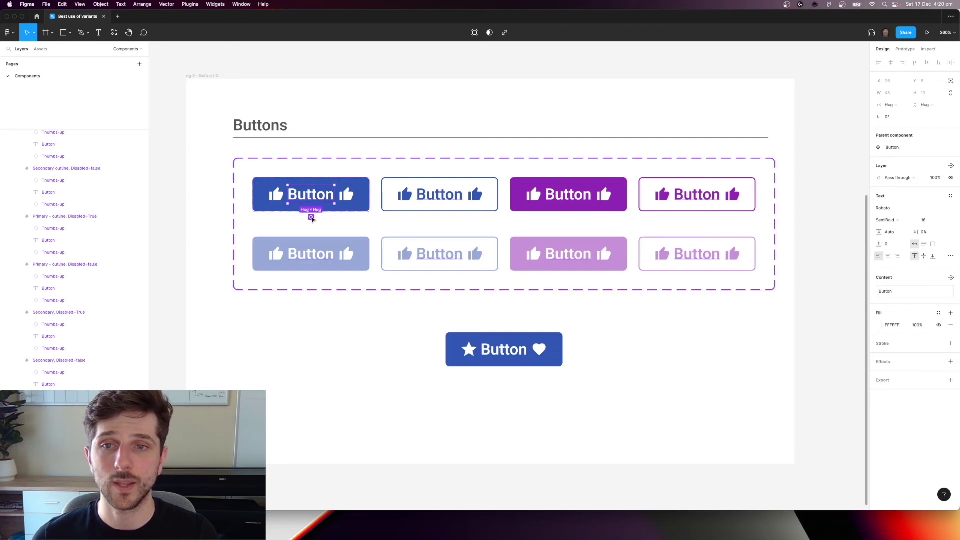
{"action": "key", "text": "super+alt+a"}
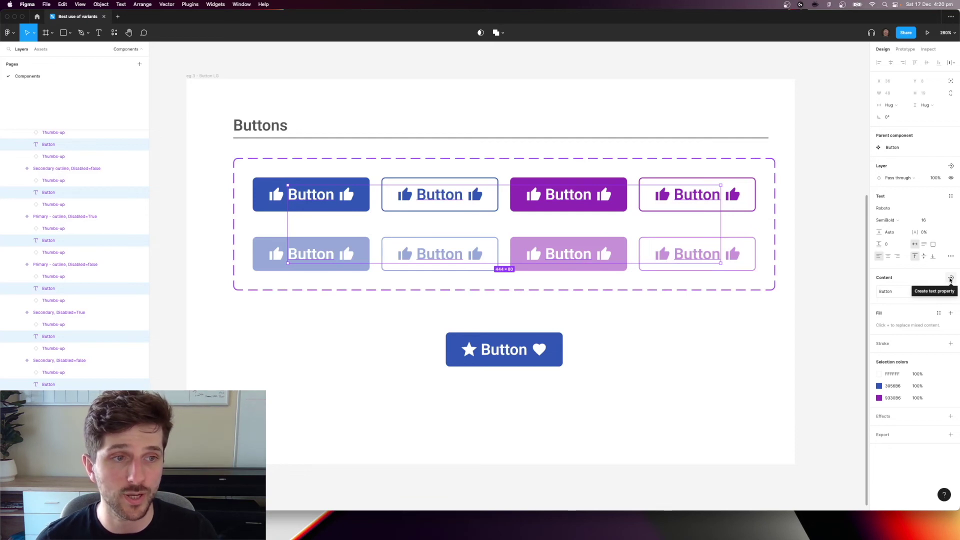
{"action": "left_click", "coordinate": [951, 278]}
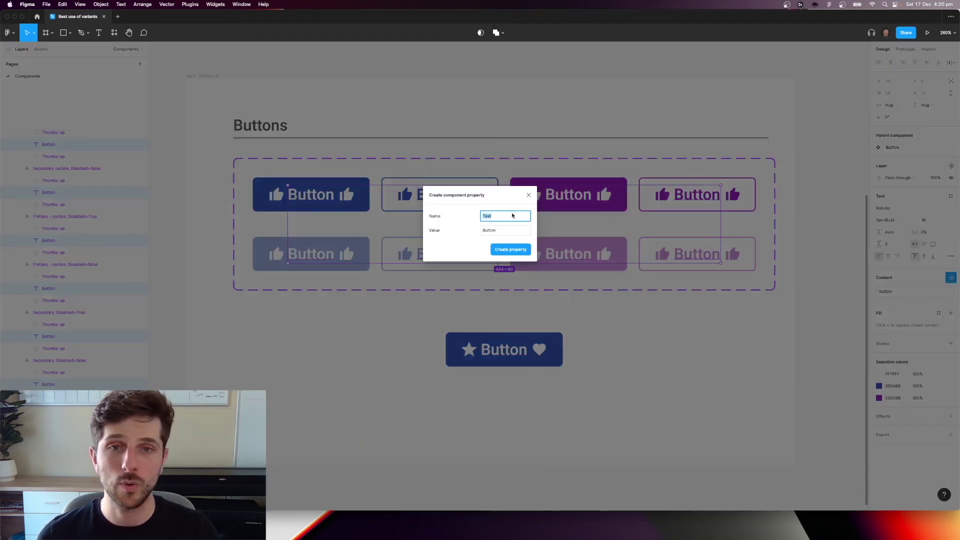
{"action": "type", "text": "BTN t"}
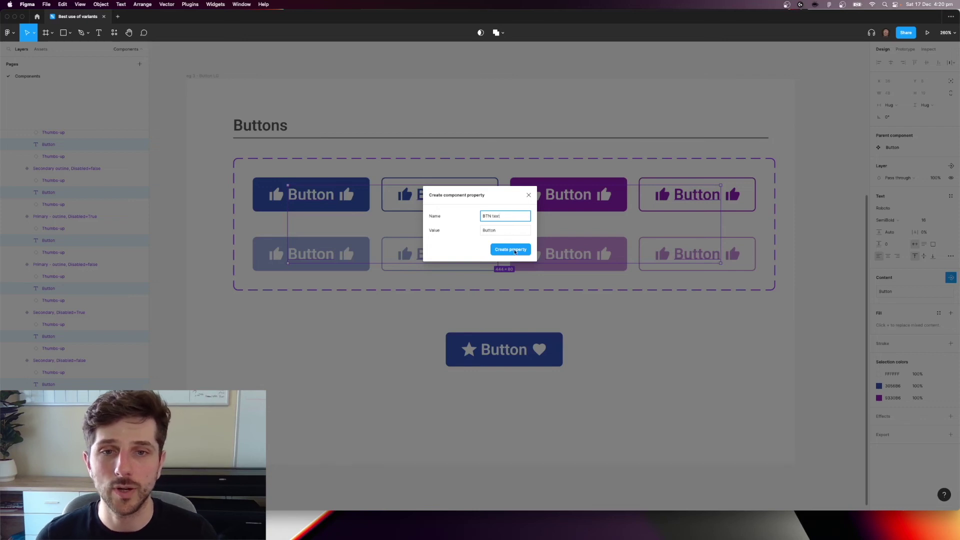
{"action": "left_click", "coordinate": [515, 251]}
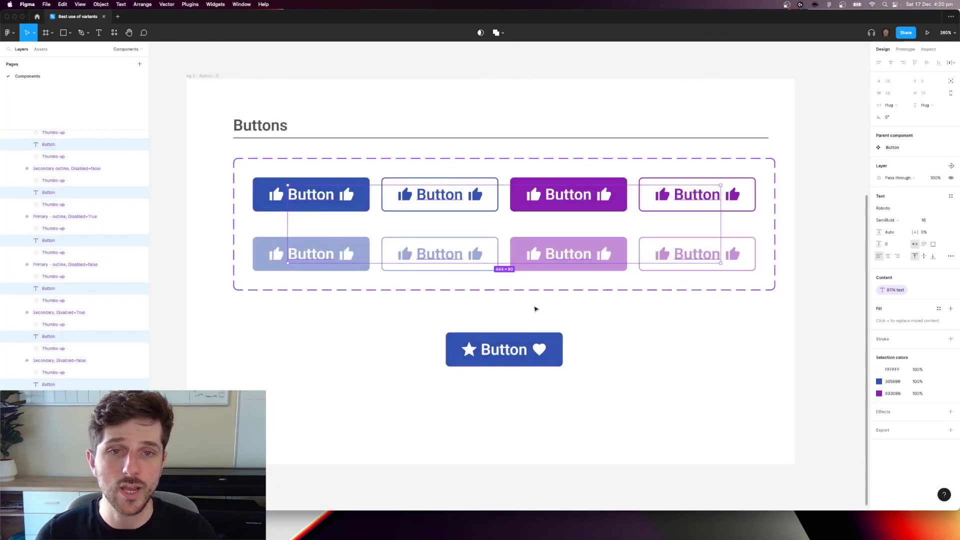
{"action": "scroll", "coordinate": [611, 318], "scroll_direction": "up", "scroll_amount": 1}
{"action": "left_click", "coordinate": [611, 317]}
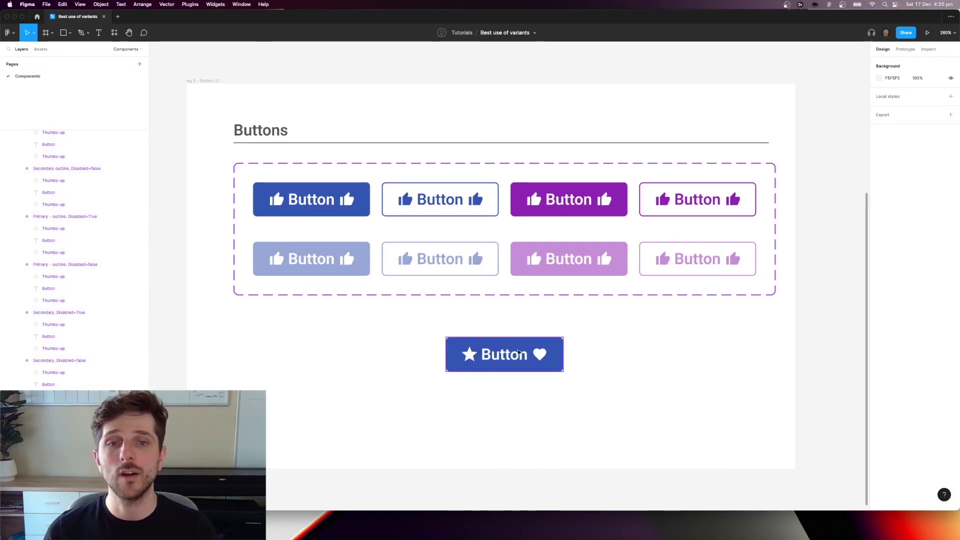
Set the BTN text property of the button instance below the component set to hello world.
{"action": "left_click", "coordinate": [519, 353]}
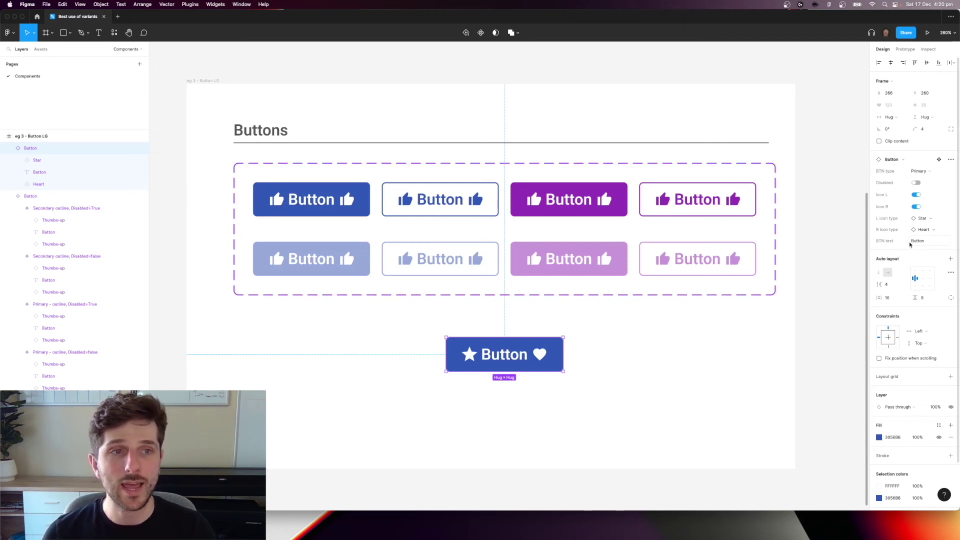
{"action": "left_click", "coordinate": [933, 243]}
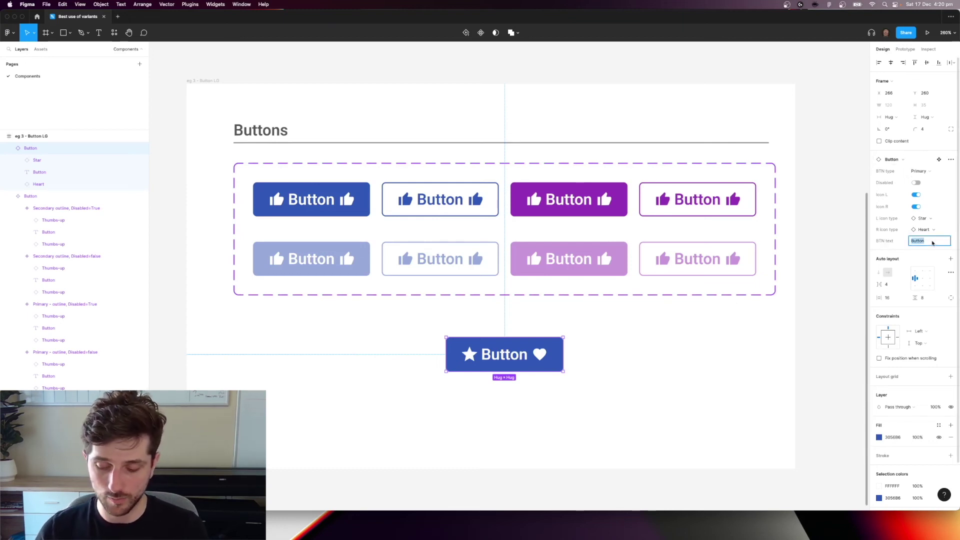
{"action": "type", "text": "hello world"}
{"action": "key", "text": "Return"}
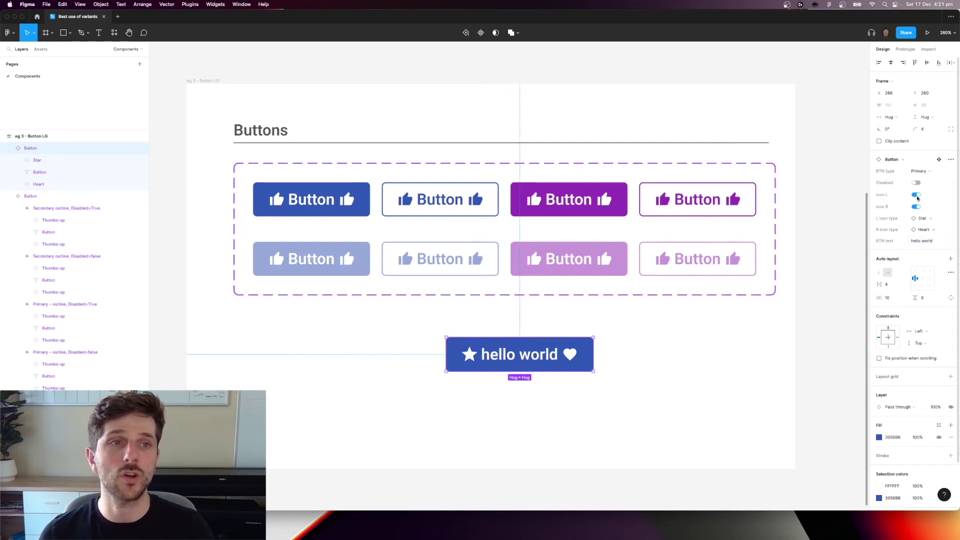
Turn off Icon L and Icon R on the button instance, and switch Disabled on and back off.
{"action": "left_click", "coordinate": [917, 196]}
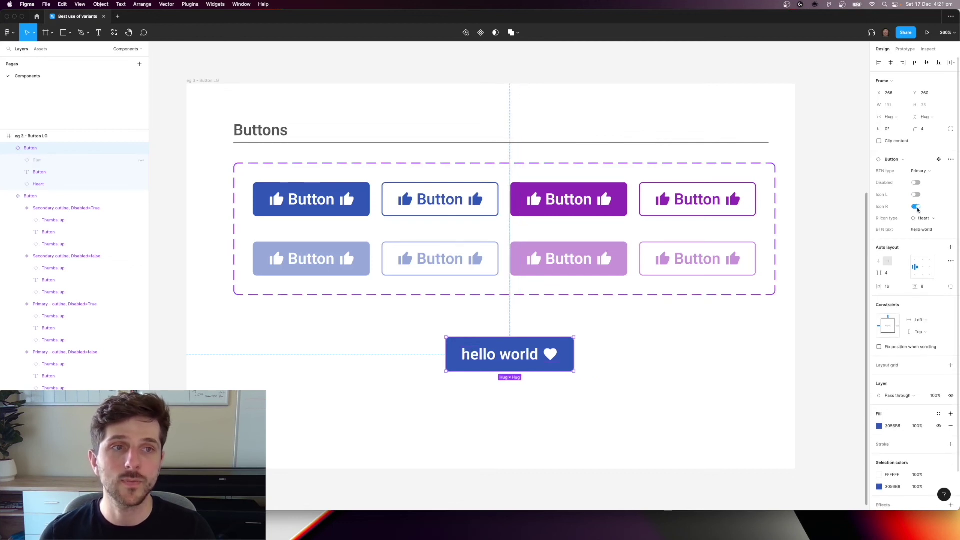
{"action": "left_click", "coordinate": [917, 208]}
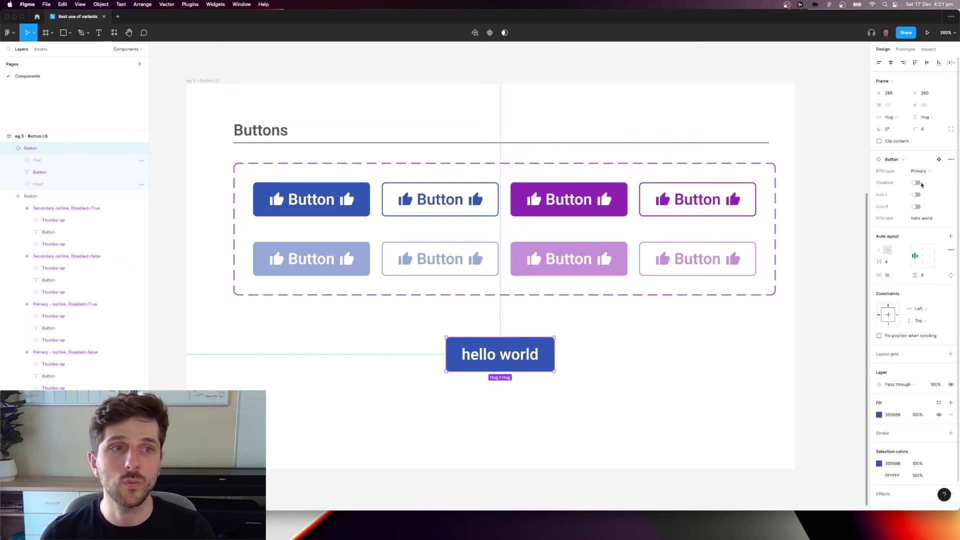
{"action": "left_click", "coordinate": [918, 184]}
{"action": "left_click", "coordinate": [917, 184]}
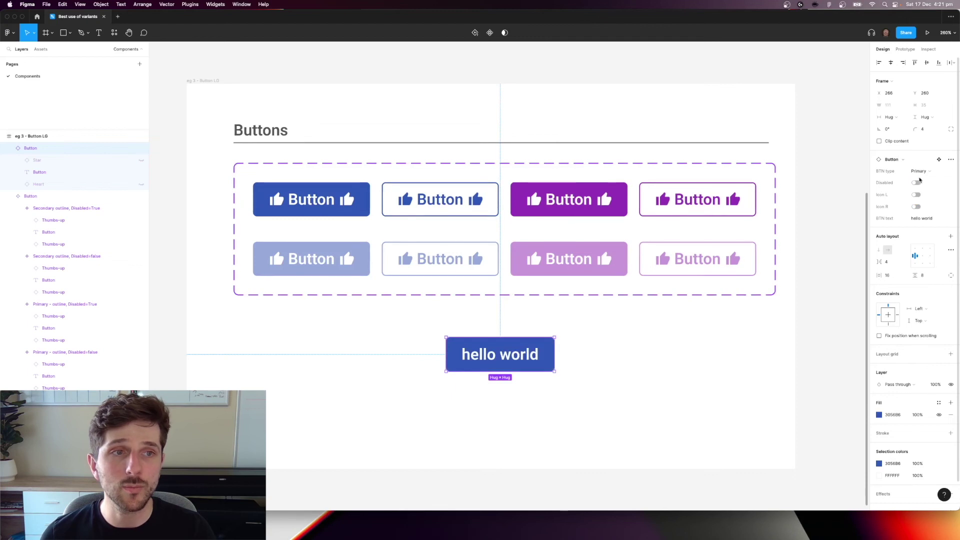
Set the instance's BTN type to Secondary and turn on Icon L with Home as the L icon type.
{"action": "left_click", "coordinate": [920, 171]}
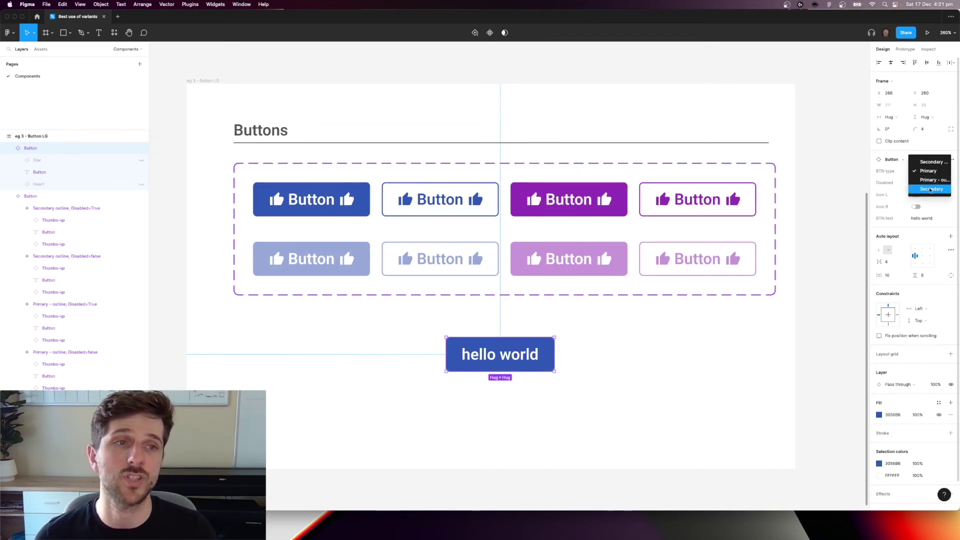
{"action": "left_click", "coordinate": [931, 189]}
{"action": "left_click", "coordinate": [916, 195]}
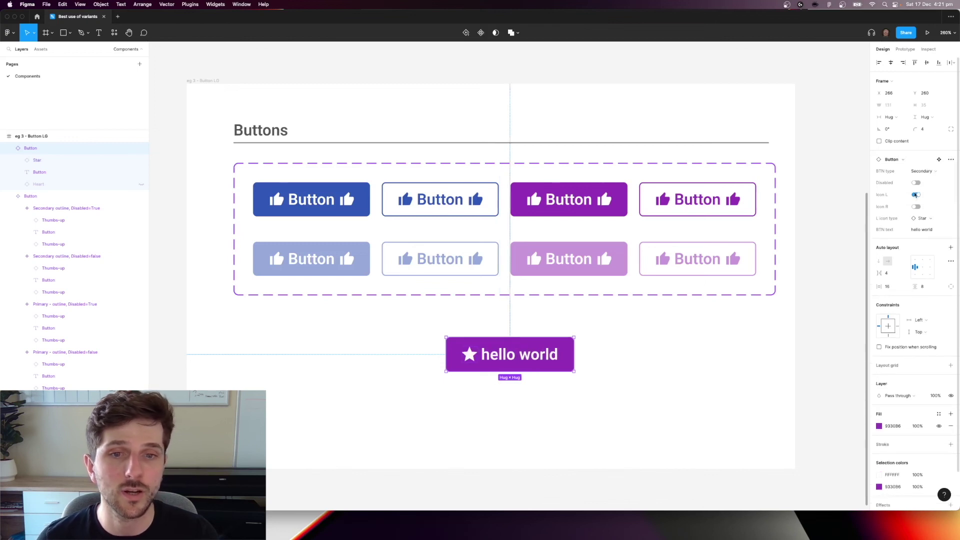
{"action": "left_click", "coordinate": [933, 220]}
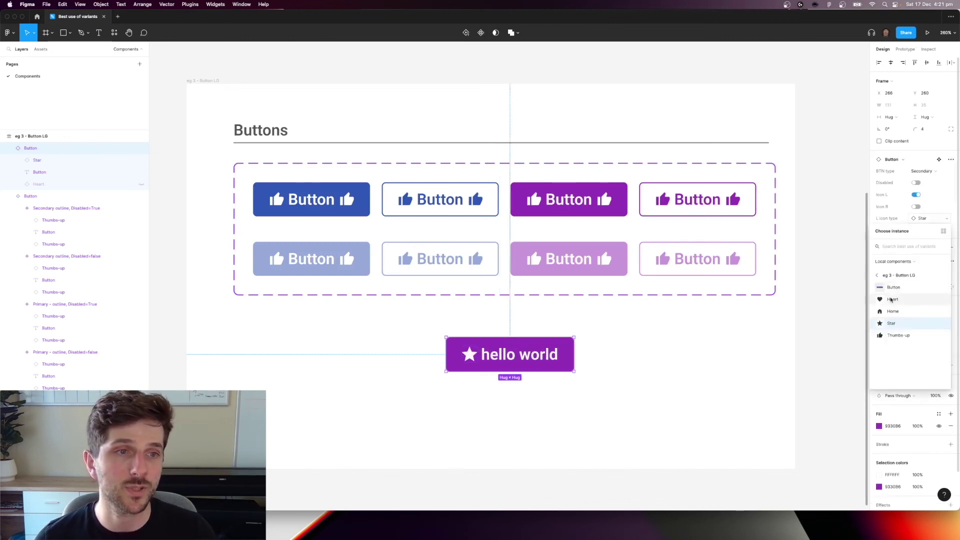
{"action": "left_click", "coordinate": [895, 313]}
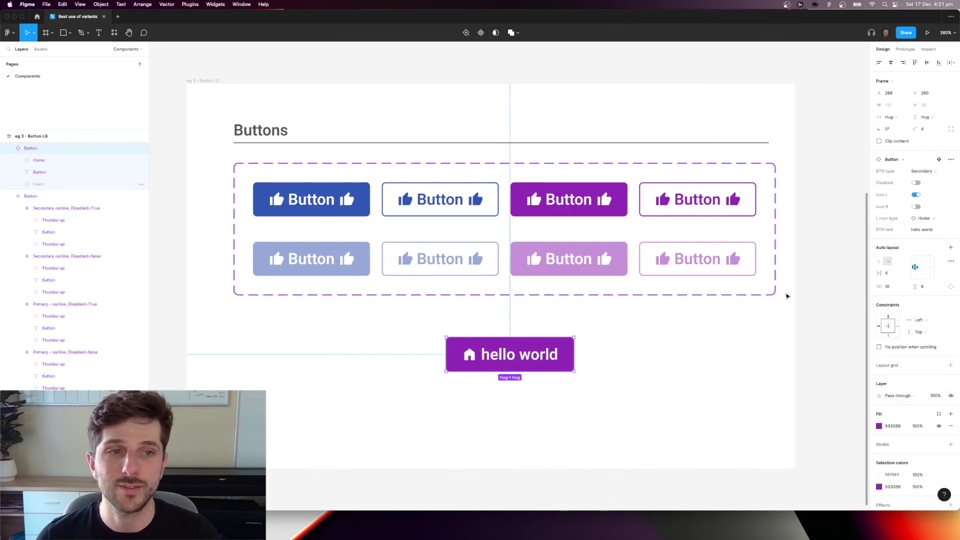
Set the instance's BTN text property to Home.
{"action": "double_click", "coordinate": [919, 231]}
{"action": "triple_click", "coordinate": [919, 231]}
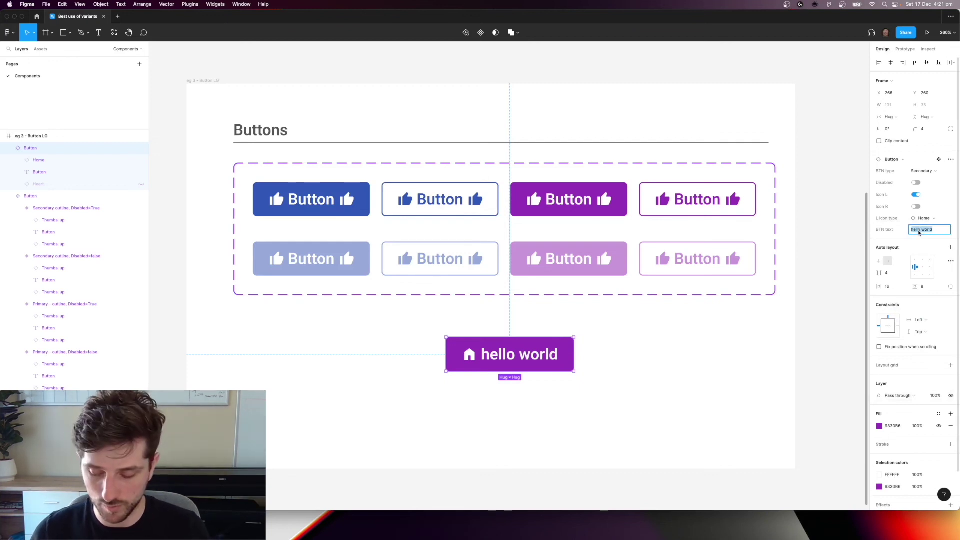
{"action": "type", "text": "Home"}
{"action": "key", "text": "Return"}
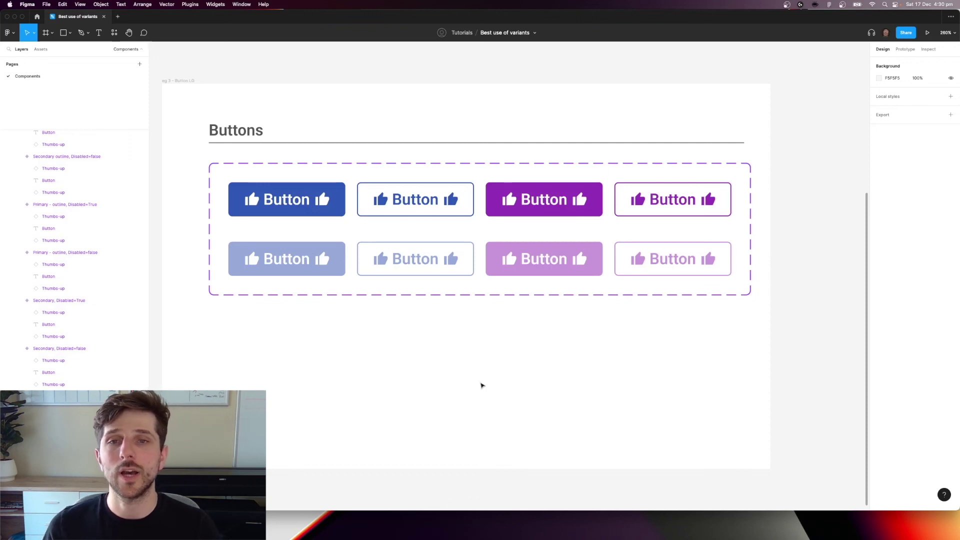
Hide the leading and trailing Thumbs-up icons in all variants of the Button component set.
{"action": "left_click", "coordinate": [241, 178]}
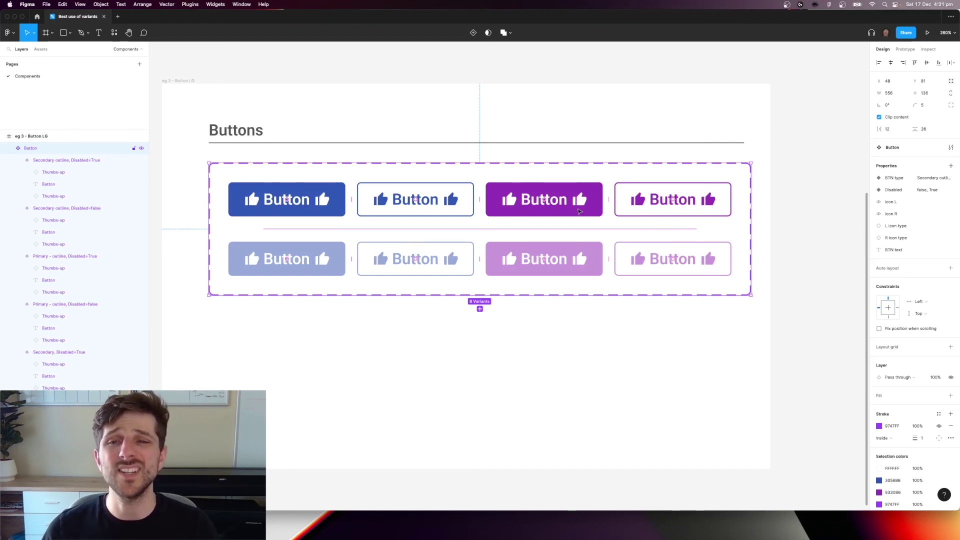
{"action": "double_click", "coordinate": [253, 205]}
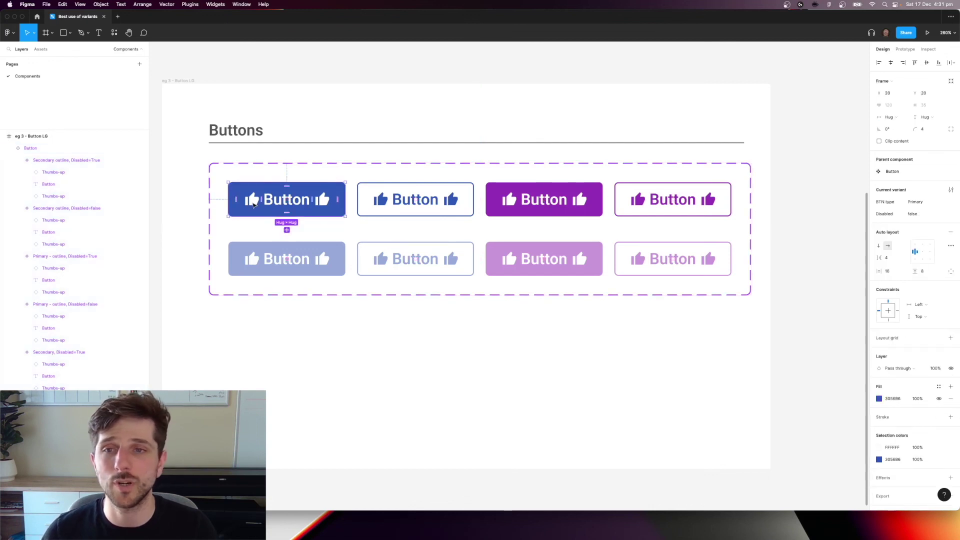
{"action": "double_click", "coordinate": [254, 204]}
{"action": "left_click", "coordinate": [323, 206], "text": "shift"}
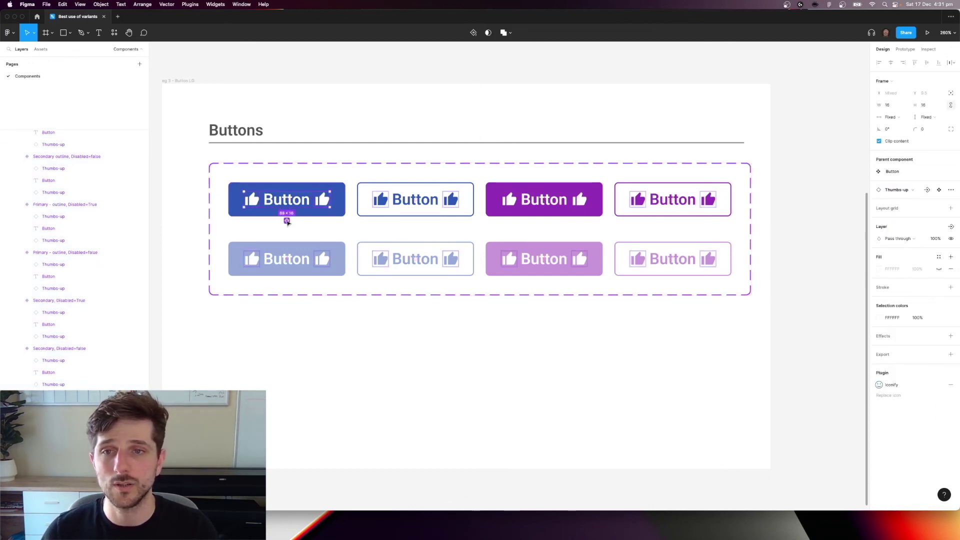
{"action": "left_click", "coordinate": [286, 221]}
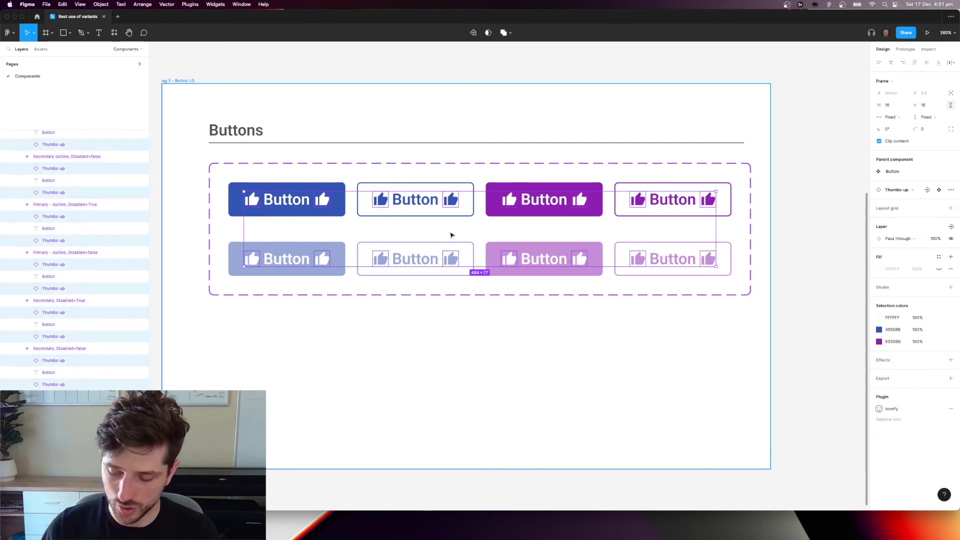
{"action": "key", "text": "super+shift+h"}
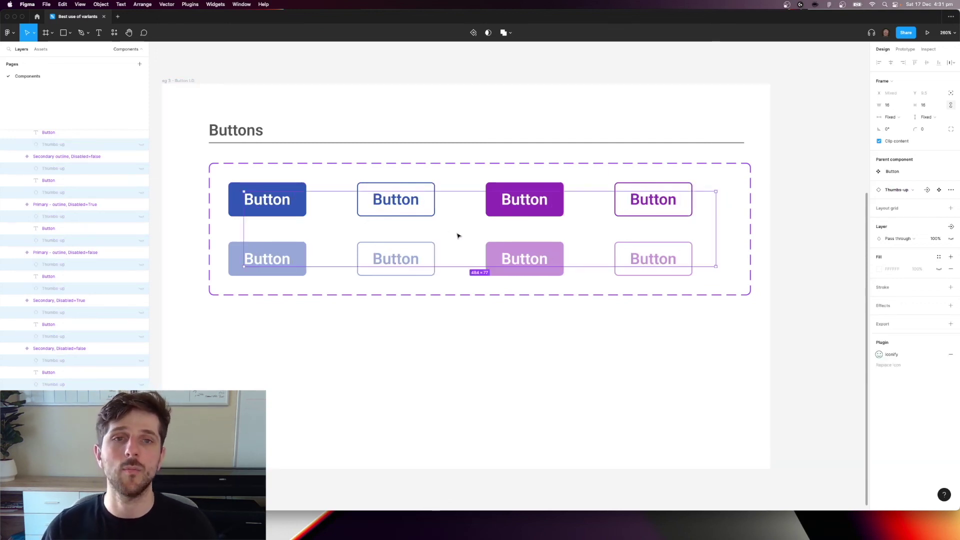
{"action": "left_click", "coordinate": [399, 330]}
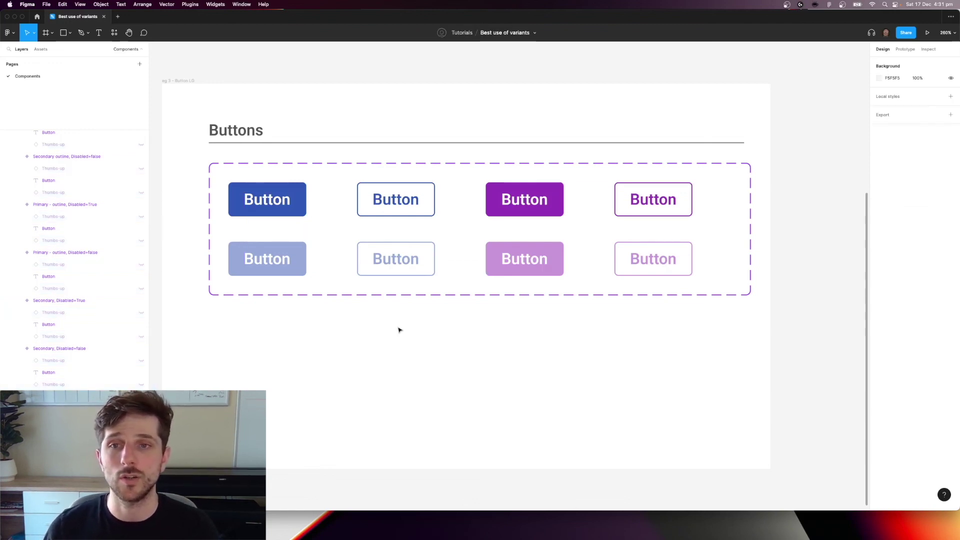
Place an instance of the enabled Primary variant below the component set at about X 246, Y 273.
{"action": "left_click", "coordinate": [289, 204]}
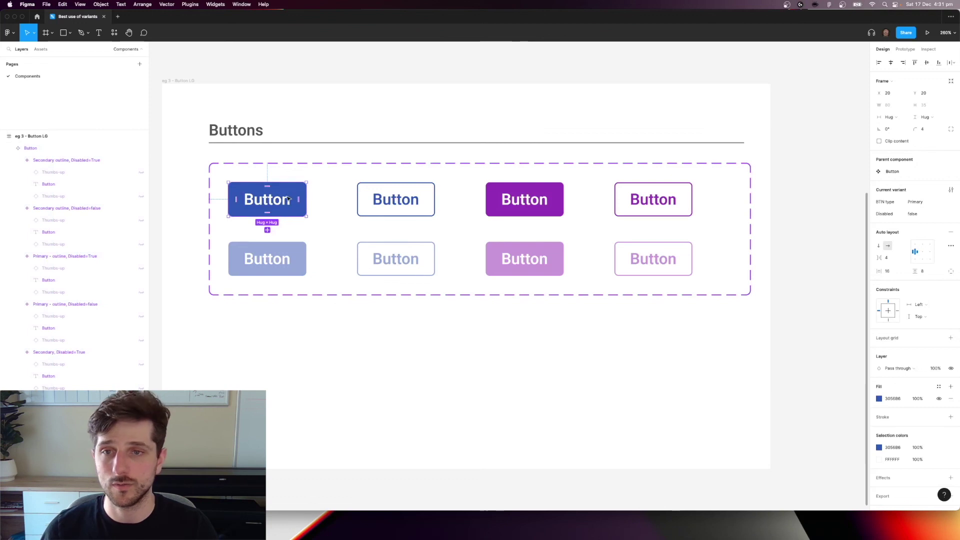
{"action": "left_click_drag", "start_coordinate": [290, 199], "coordinate": [467, 363]}
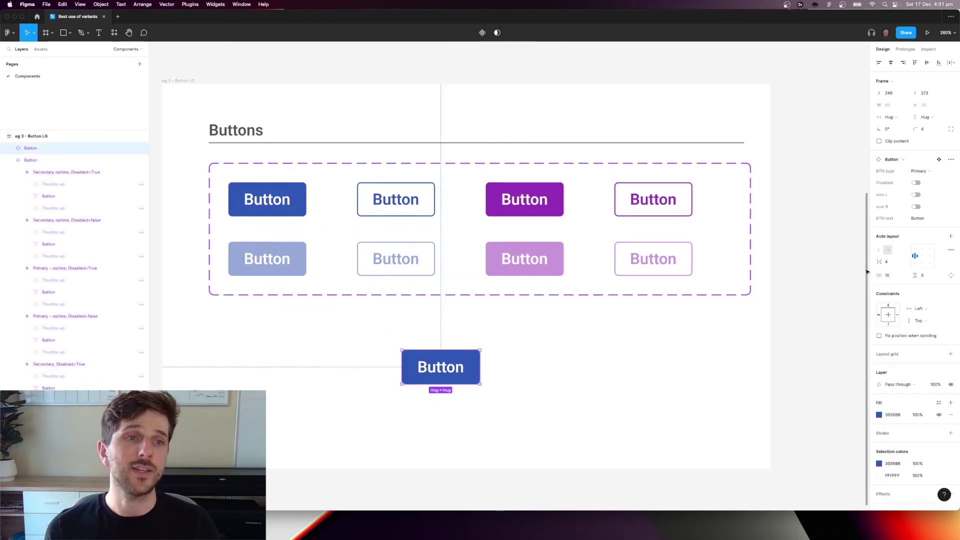
Turn on Icon L and Icon R for the new button instance, and turn both off again.
{"action": "left_click", "coordinate": [916, 195]}
{"action": "left_click", "coordinate": [916, 206]}
{"action": "left_click", "coordinate": [916, 207]}
{"action": "left_click", "coordinate": [916, 196]}
{"action": "left_click", "coordinate": [598, 382]}
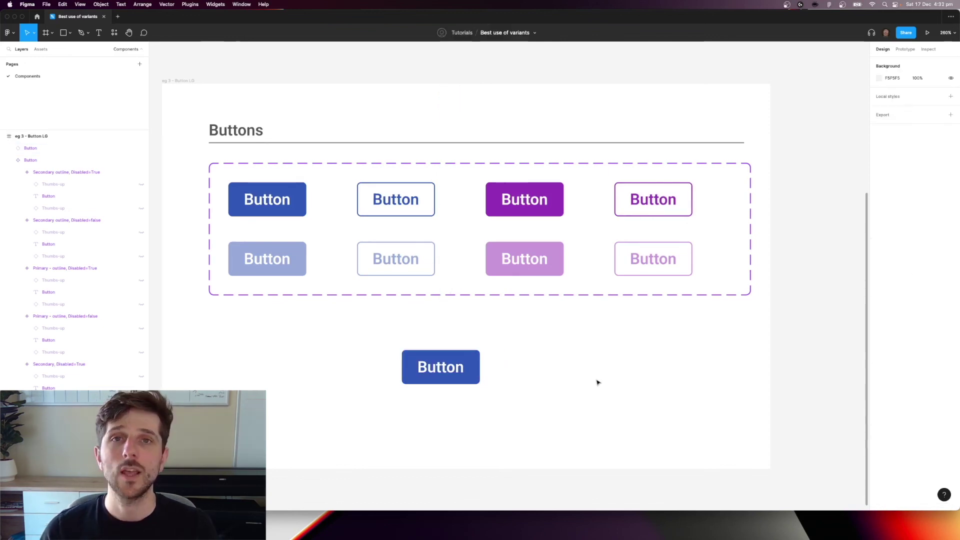